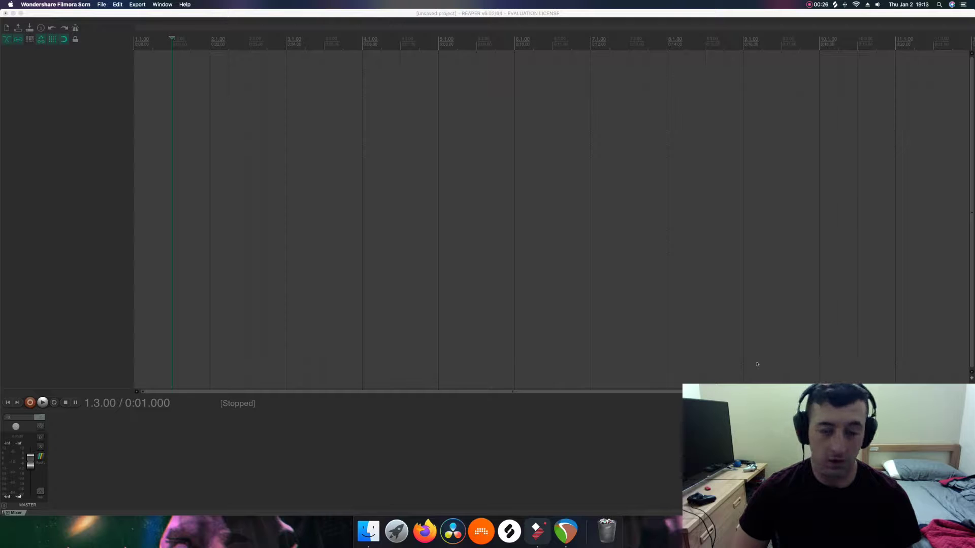
- Select the time range from bar 2 to bar 5, trimming its start to 2.4.00
left_click(628, 212)
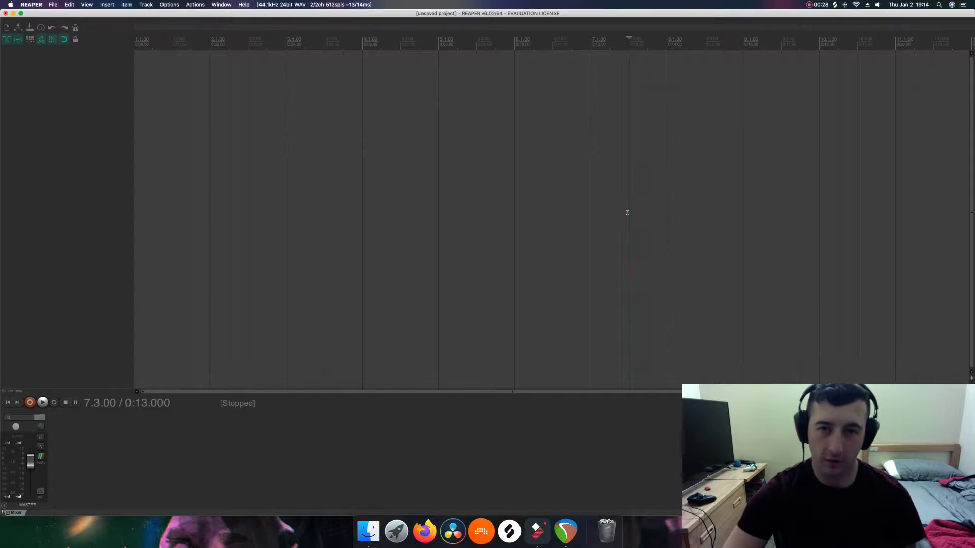
left_click(211, 67)
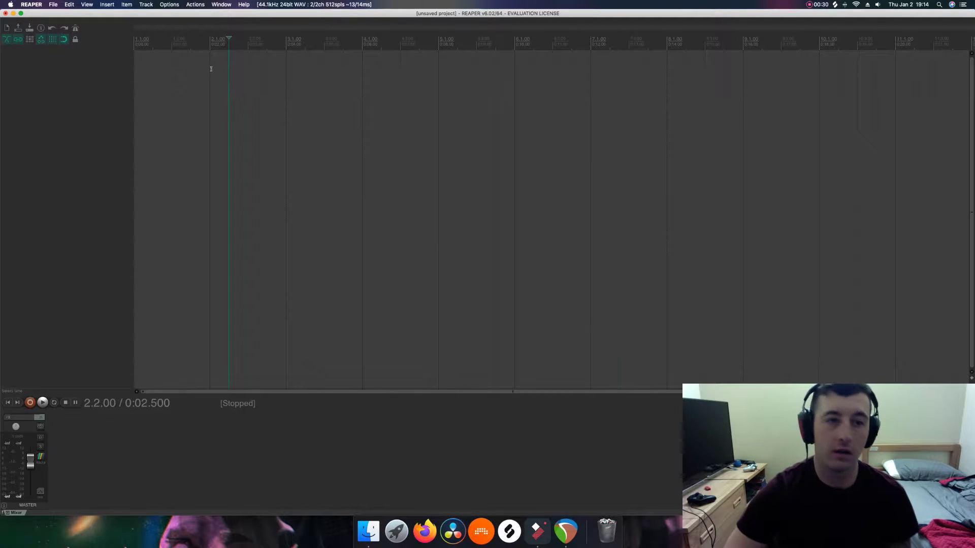
left_click_drag(210, 67, 442, 93)
left_click(503, 94)
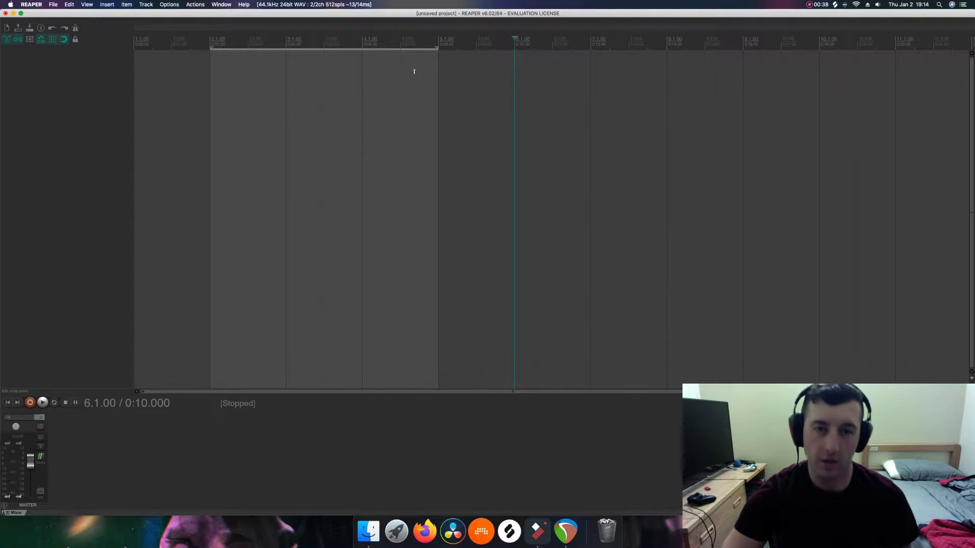
left_click(419, 50)
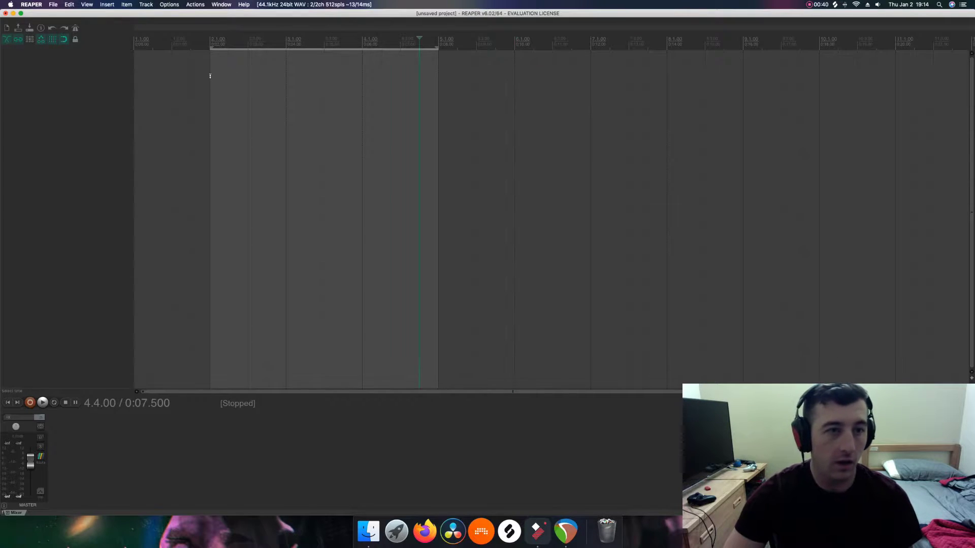
left_click_drag(210, 45, 272, 51)
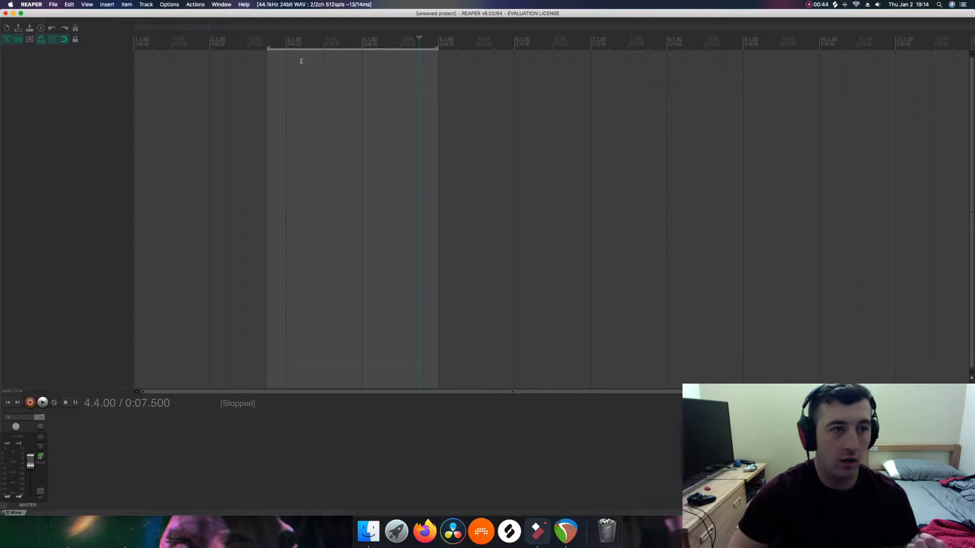
- Place the edit cursor at 2.3.00 on the timeline ruler
scroll(294, 65, "up", 4)
scroll(295, 68, "down", 5)
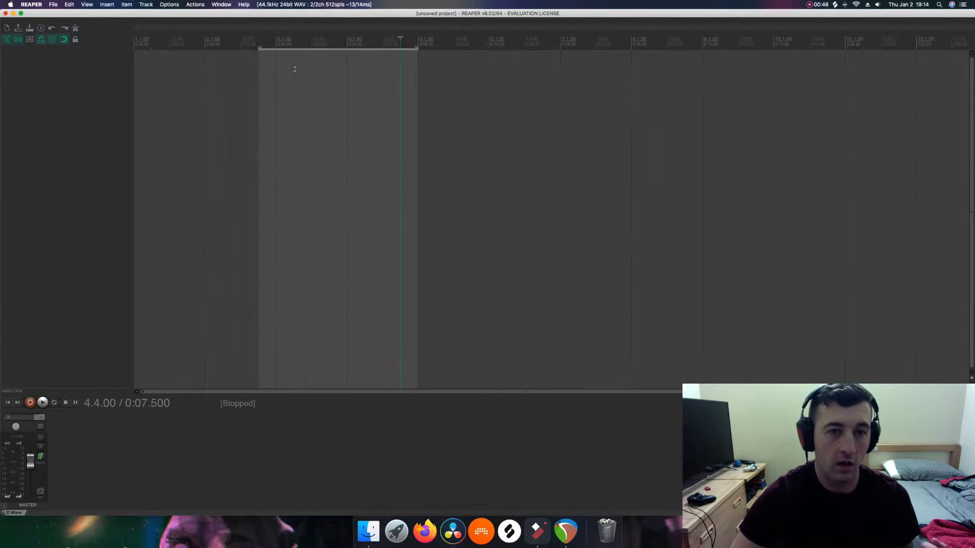
scroll(295, 69, "down", 2)
scroll(294, 69, "up", 4)
scroll(295, 69, "down", 1)
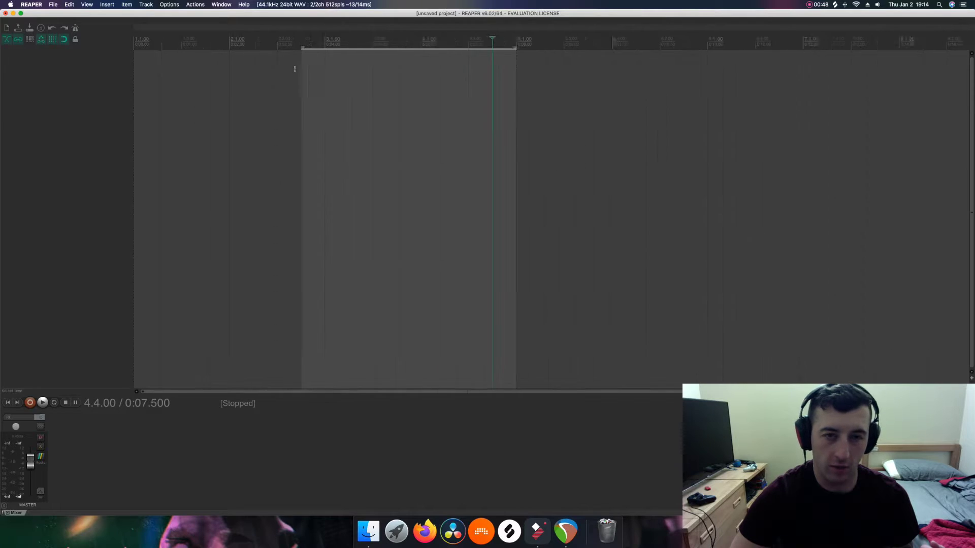
scroll(294, 68, "down", 1)
left_click(265, 39)
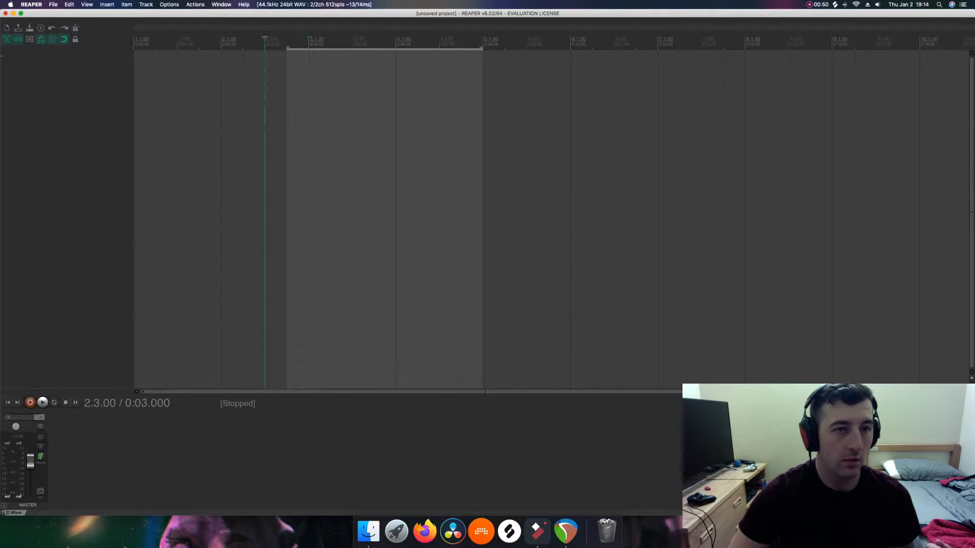
- Insert one new empty track into the project
right_click(61, 74)
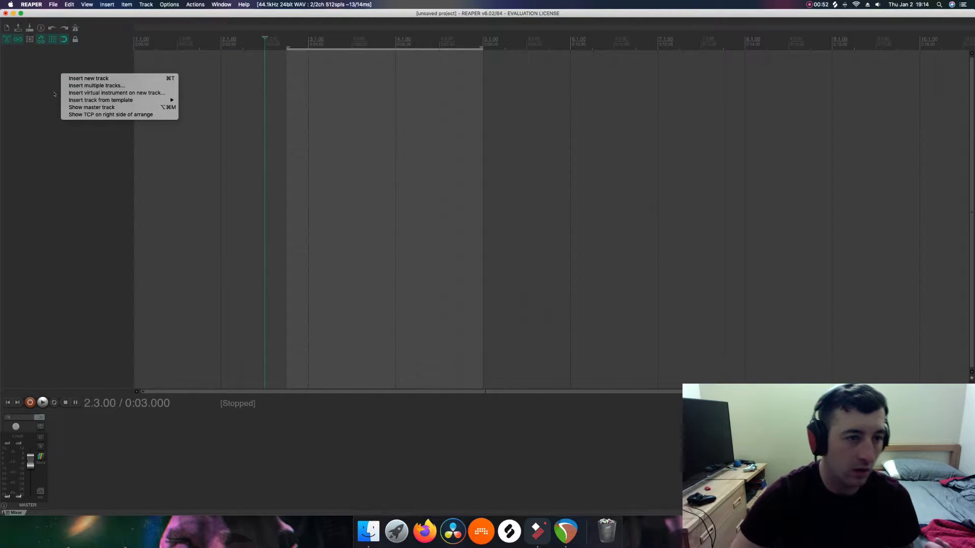
left_click(77, 80)
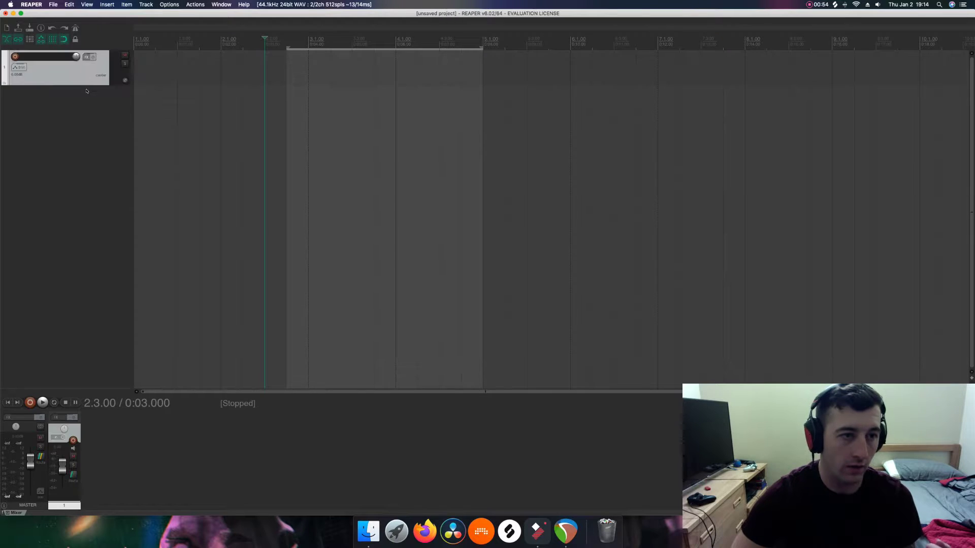
right_click(54, 99)
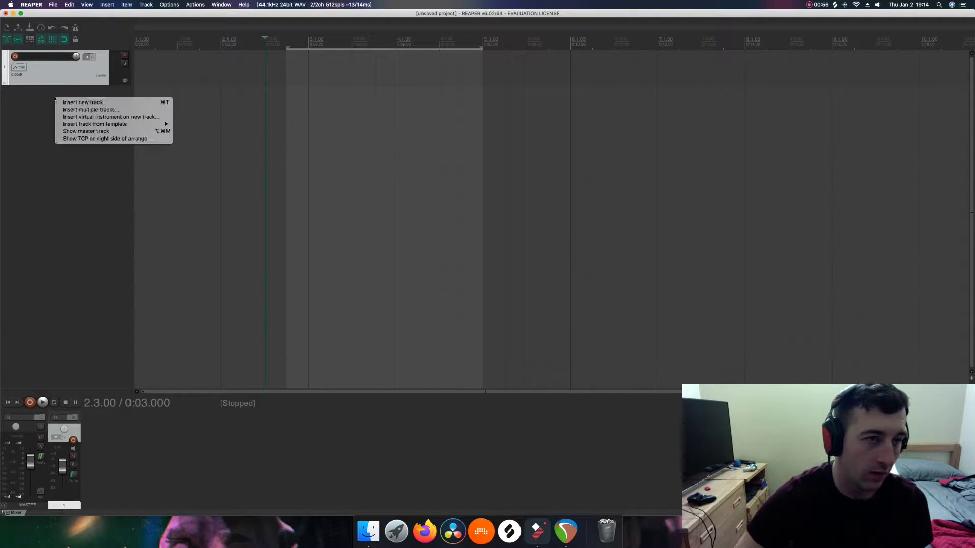
left_click(33, 117)
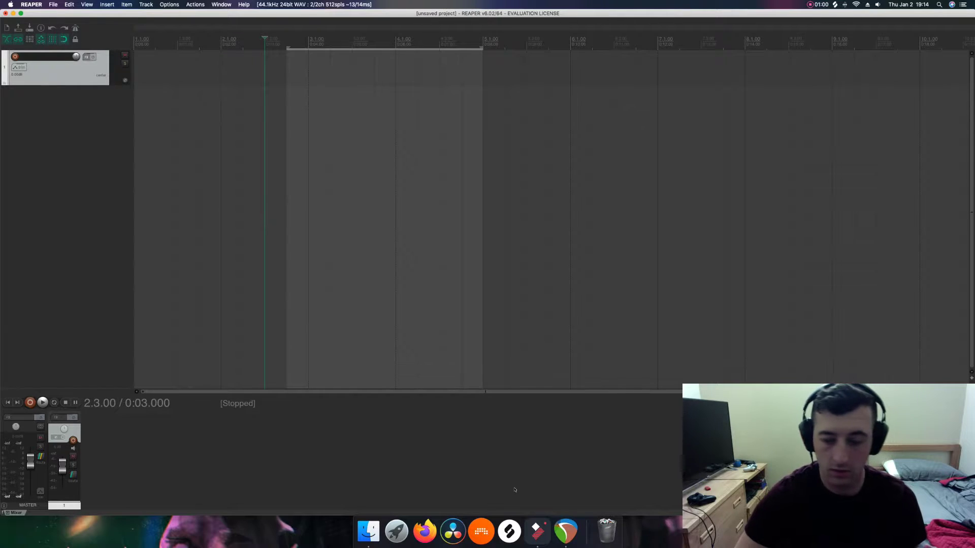
- Switch to Splice and search its sample library for "kick"
scroll(355, 305, "down", 2)
left_click(509, 531)
left_click(589, 192)
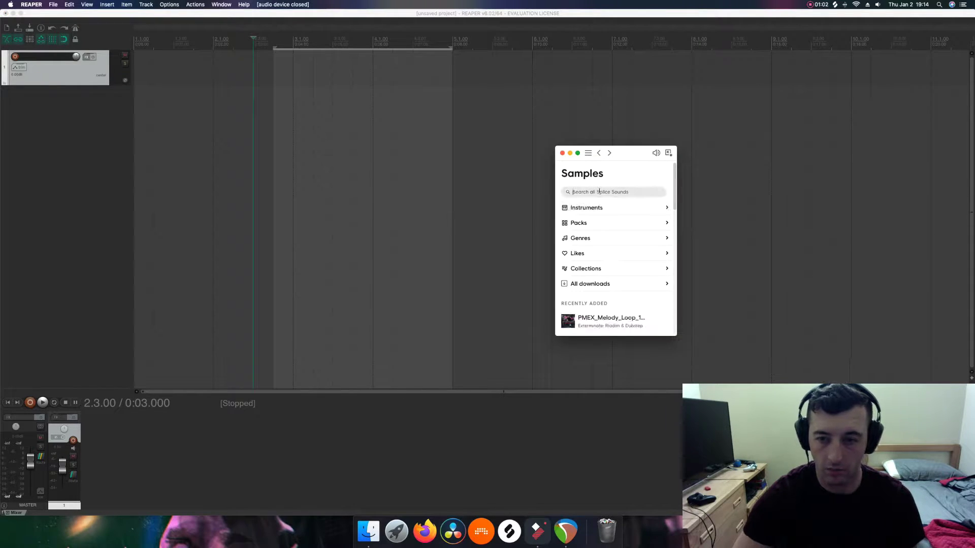
type("kick")
scroll(221, 136, "right", 3)
scroll(213, 133, "left", 3)
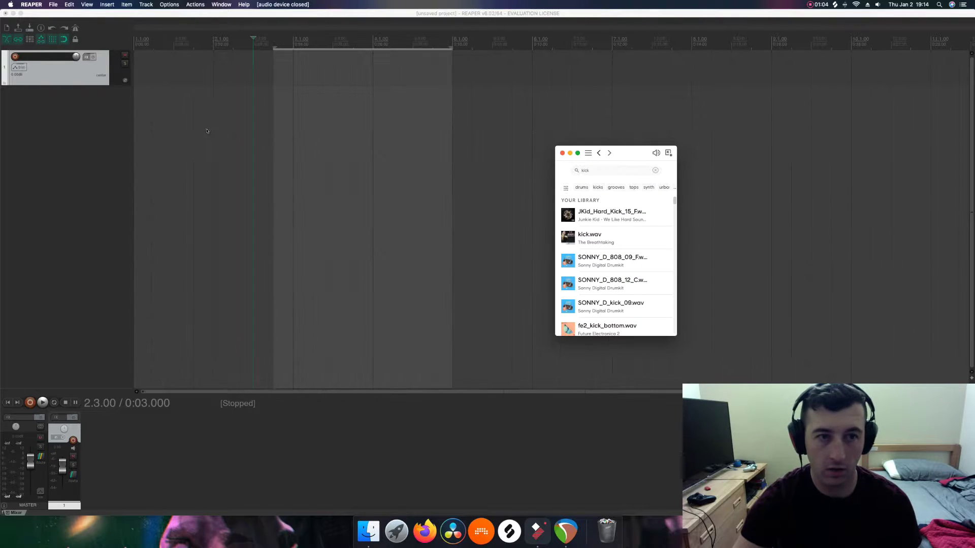
scroll(203, 147, "right", 5)
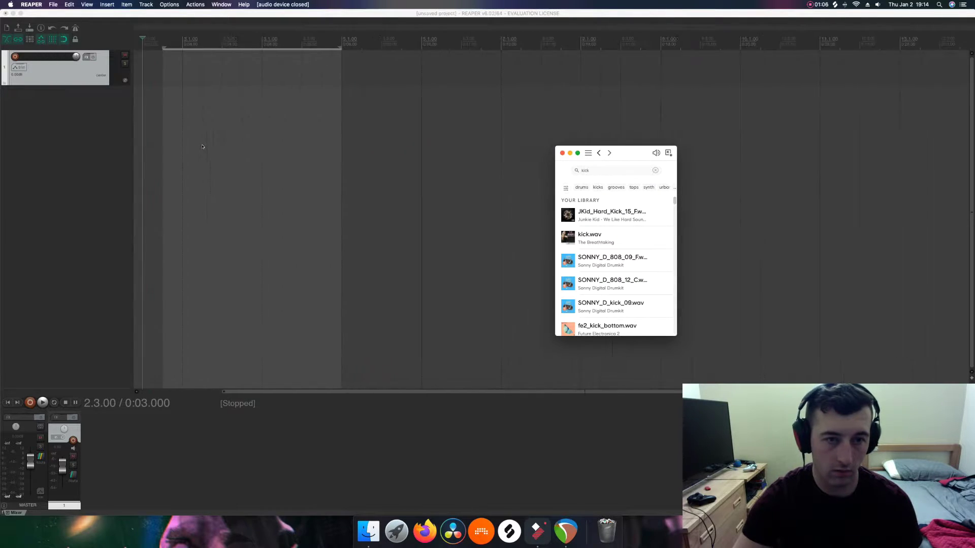
scroll(207, 148, "left", 3)
scroll(208, 147, "down", 5)
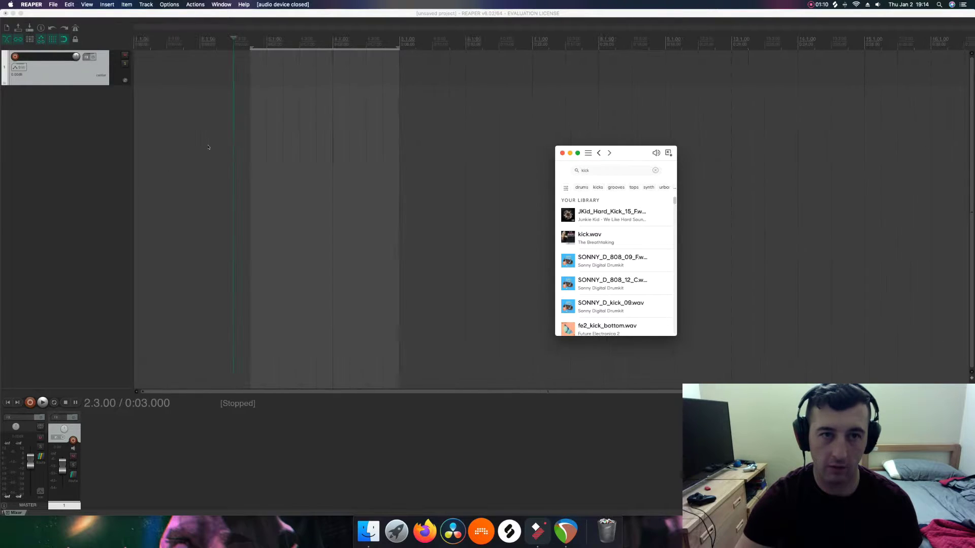
- Audition the kick samples and place ELX_BTD_kick_poppy at the very start of the new track in REAPER
mouse_move(630, 263)
left_click(570, 242)
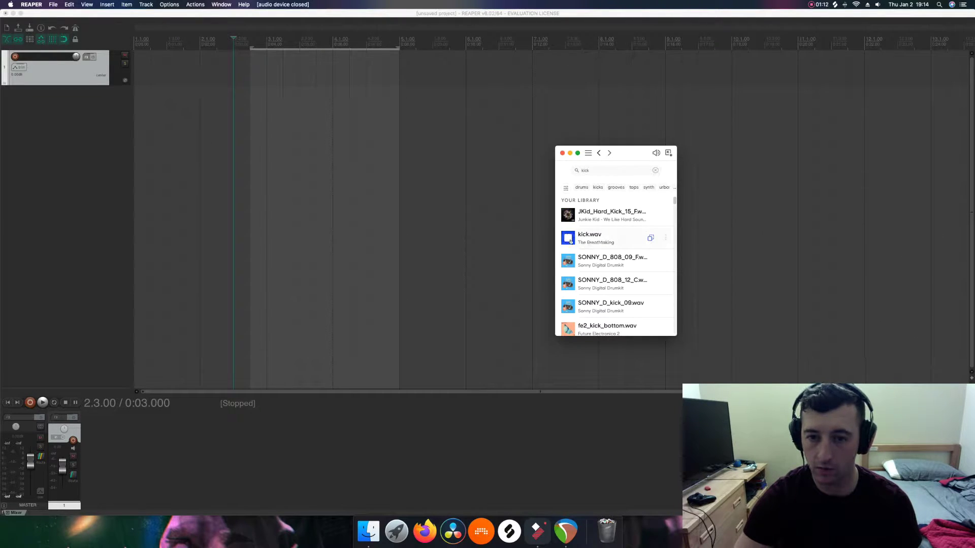
scroll(569, 282, "down", 4)
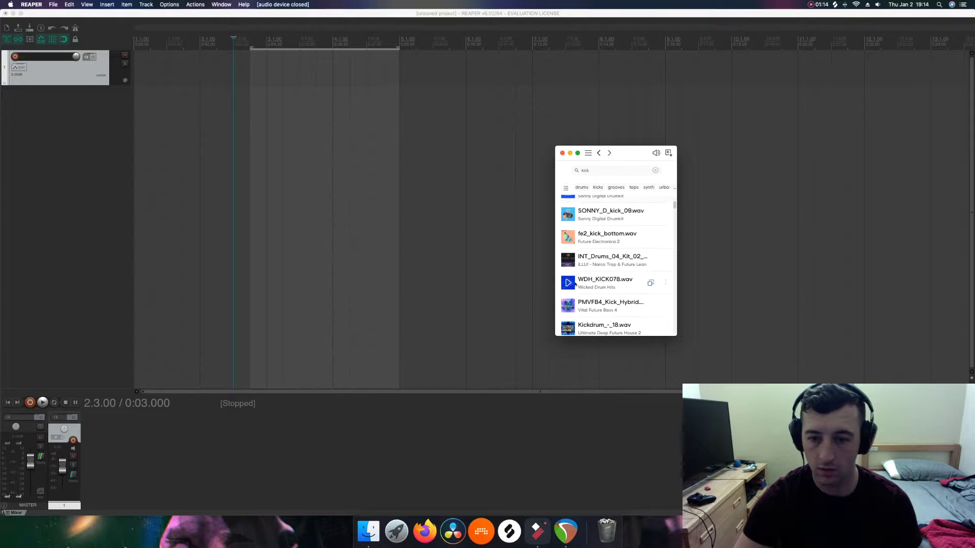
scroll(569, 287, "down", 5)
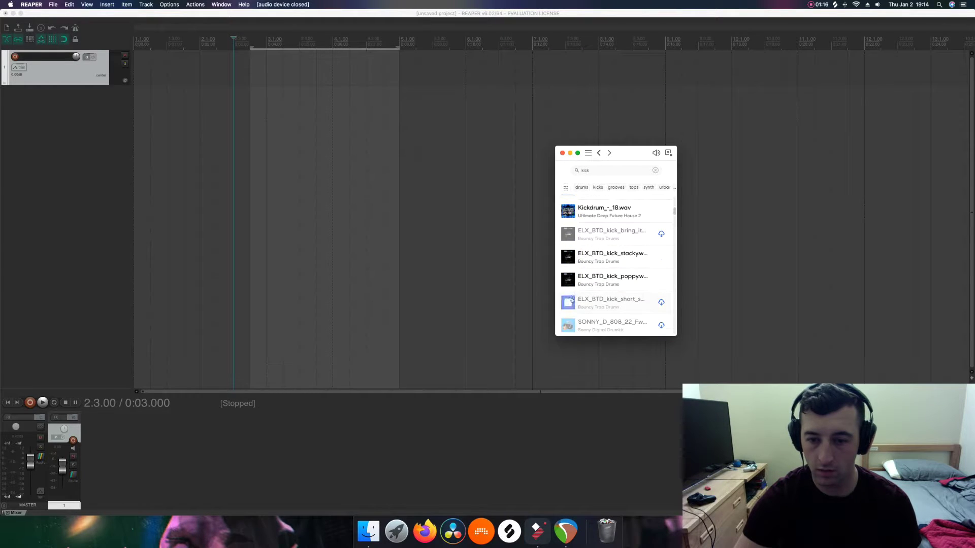
scroll(569, 287, "down", 5)
scroll(566, 223, "up", 4)
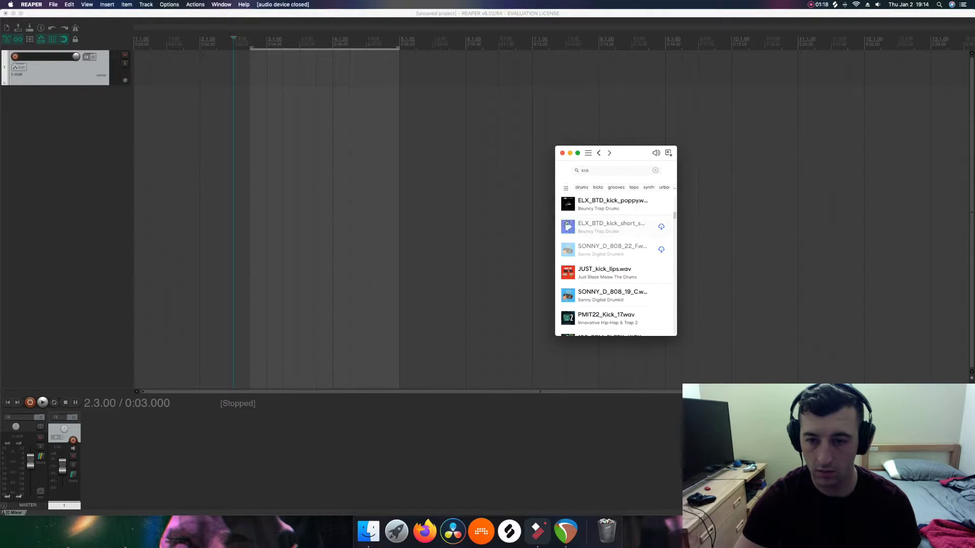
left_click_drag(566, 226, 130, 68)
scroll(145, 68, "up", 2)
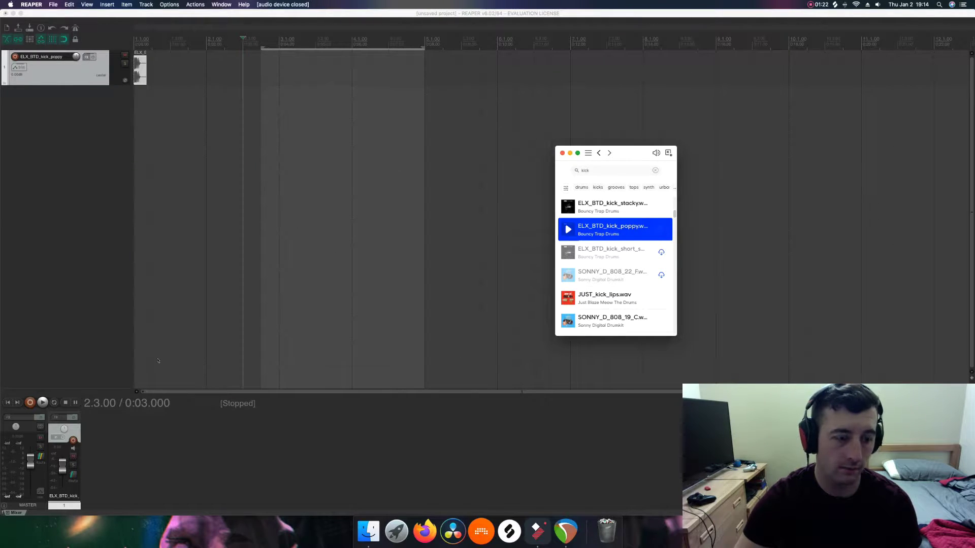
- Replace the time selection with a range from 1.1.00 to 1.3.00 covering the kick clip
left_click(378, 426)
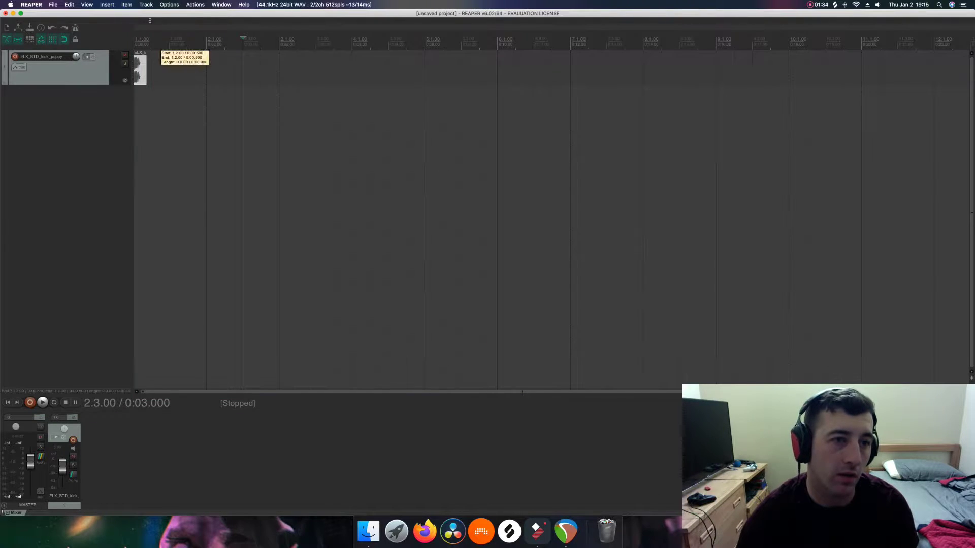
left_click(138, 53)
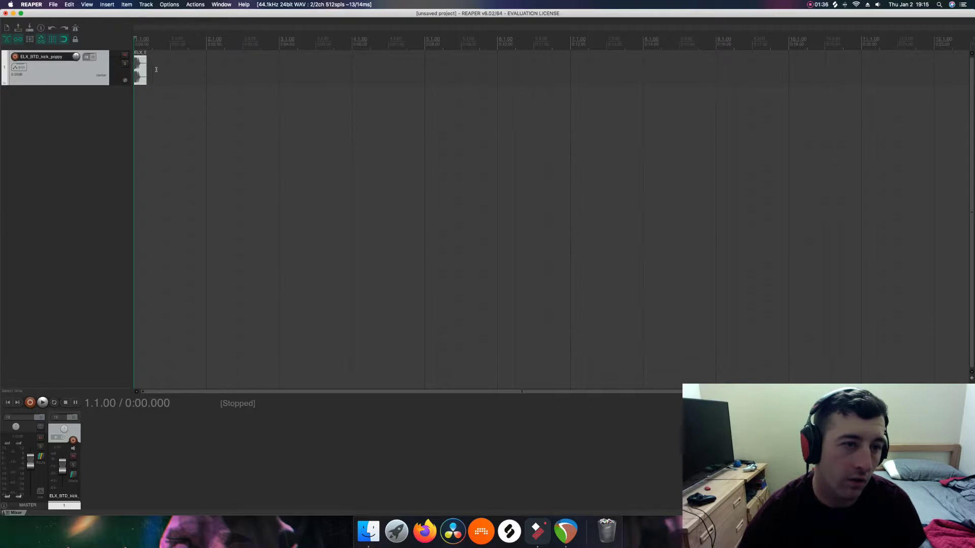
left_click_drag(152, 77, 136, 74)
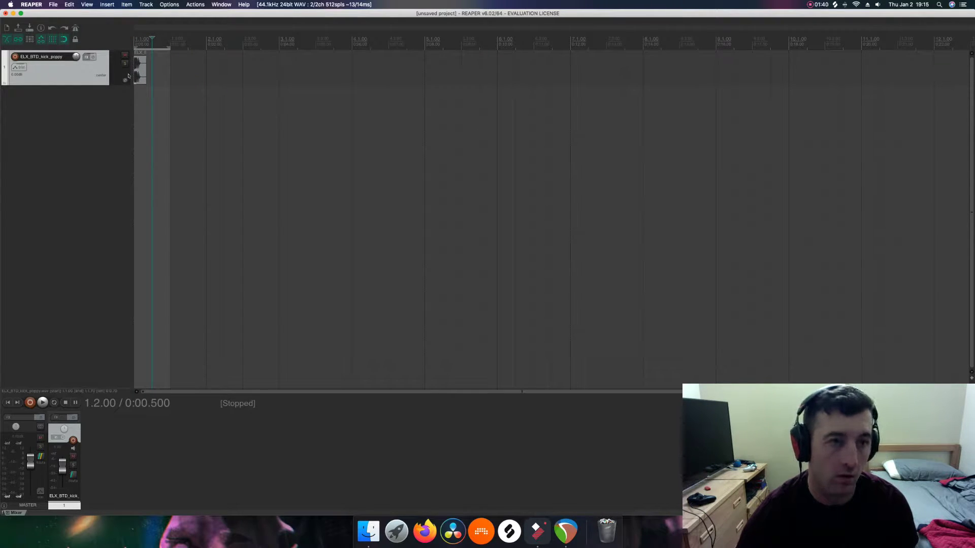
key("d")
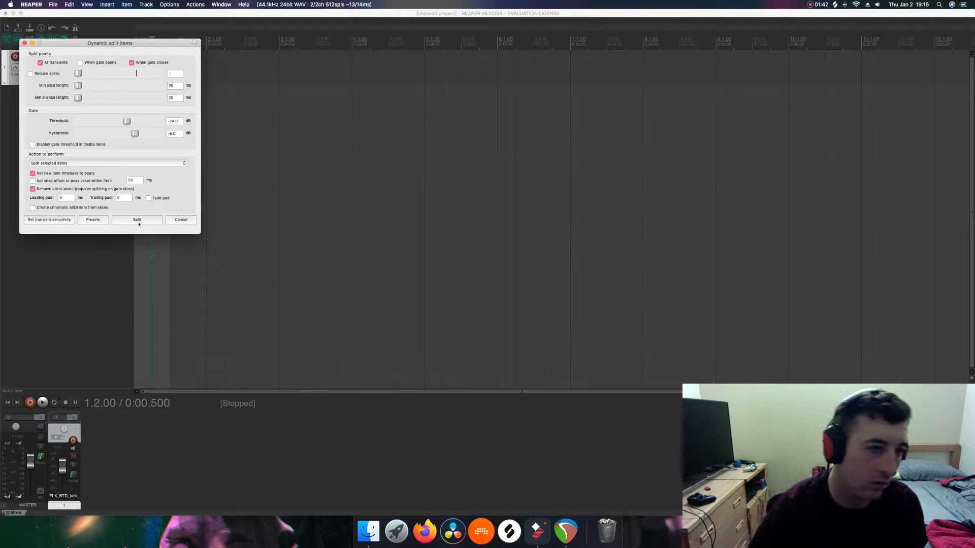
left_click(25, 43)
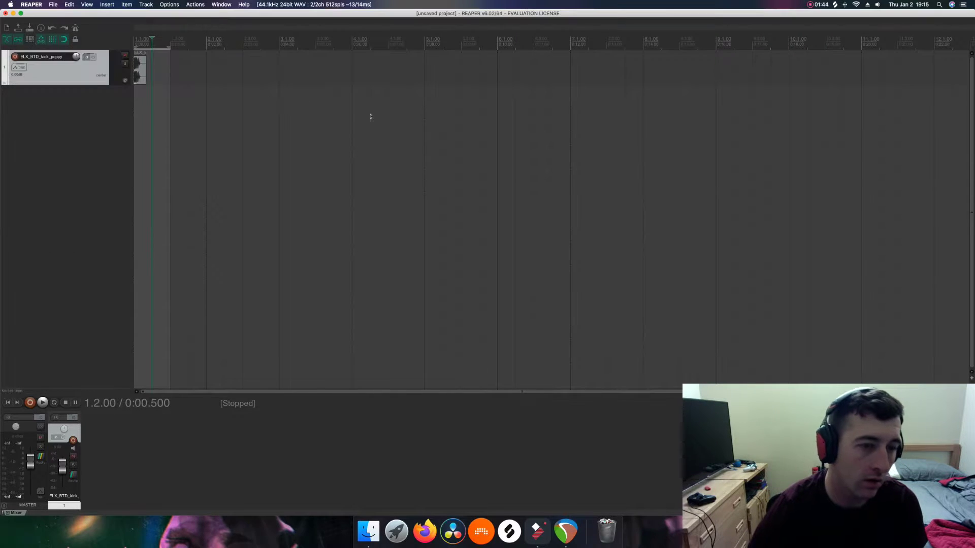
left_click(370, 115)
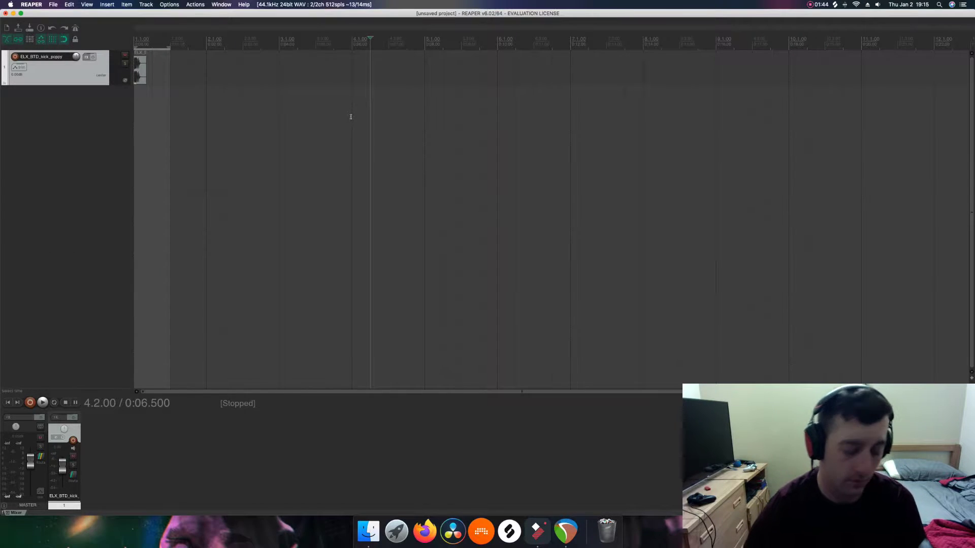
left_click(152, 55)
left_click(137, 49)
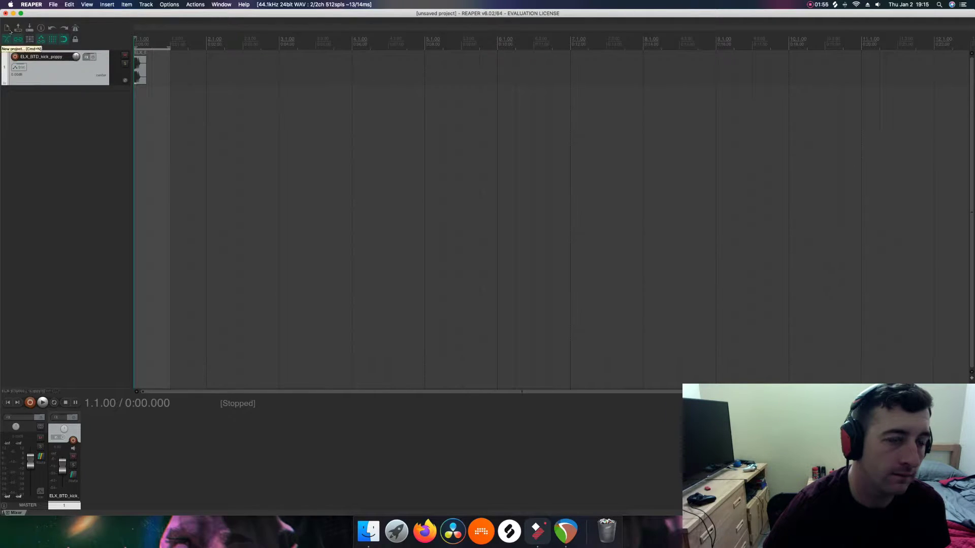
- Copy the kick clip along its track to 1.2.00 and 1.3.00
scroll(149, 51, "down", 1)
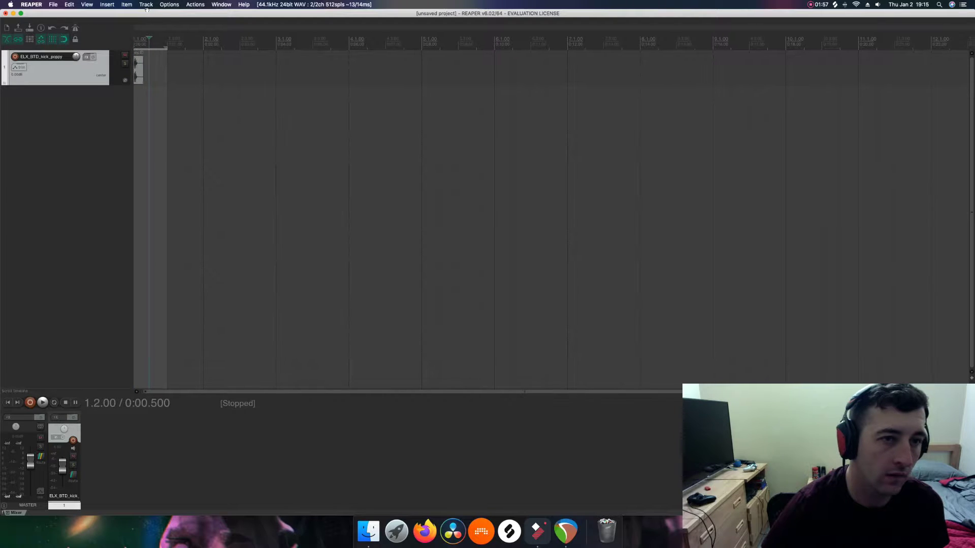
scroll(182, 351, "up", 2)
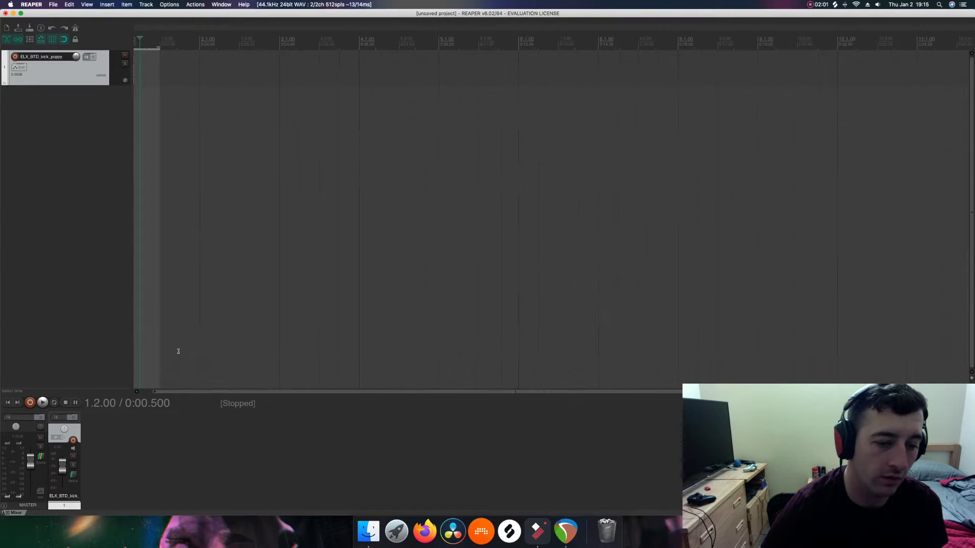
scroll(187, 349, "down", 3)
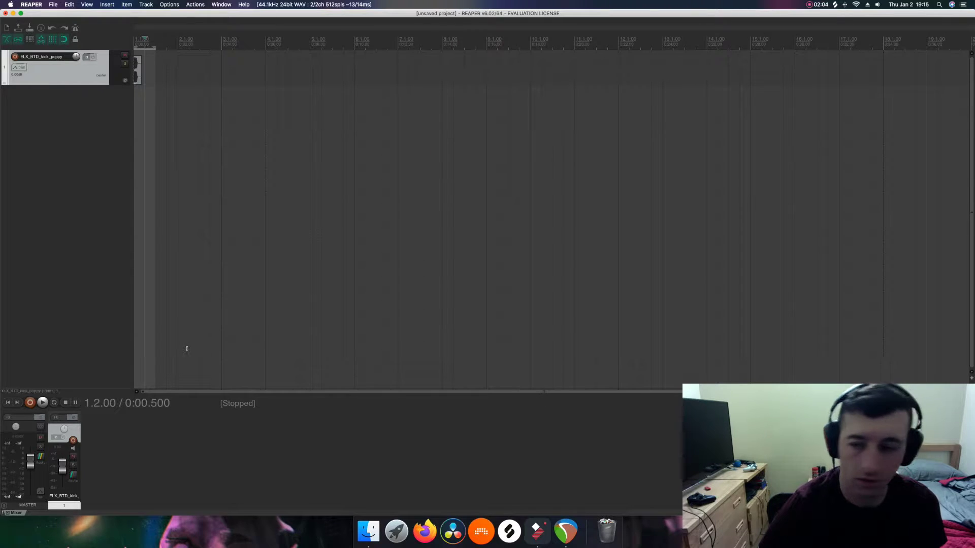
scroll(186, 349, "up", 2)
scroll(368, 370, "up", 8)
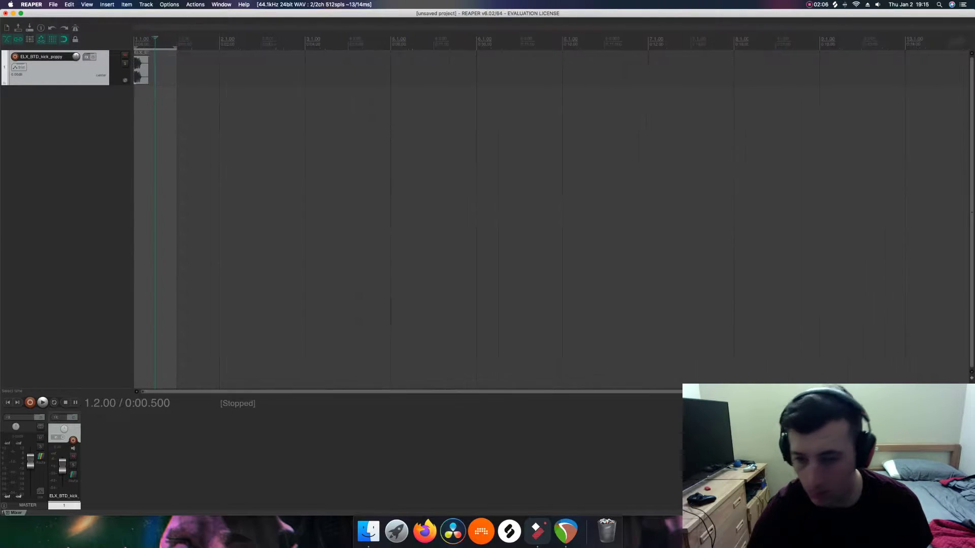
scroll(365, 369, "up", 1)
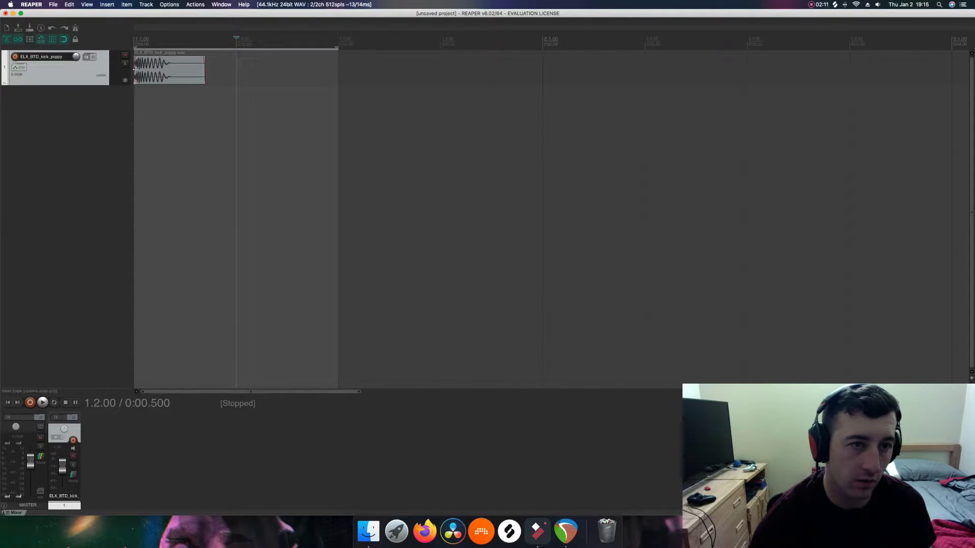
left_click_drag(139, 80, 370, 76)
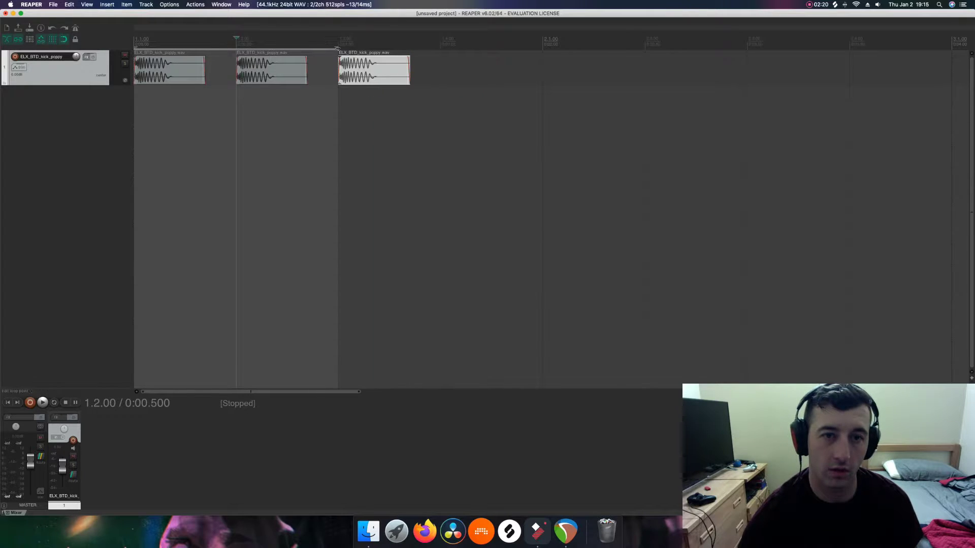
- Clear the time selection and rearrange the kick copies so they start at 1.3.00 and 2.1.00
left_click_drag(337, 47, 103, 49)
left_click_drag(300, 66, 554, 79)
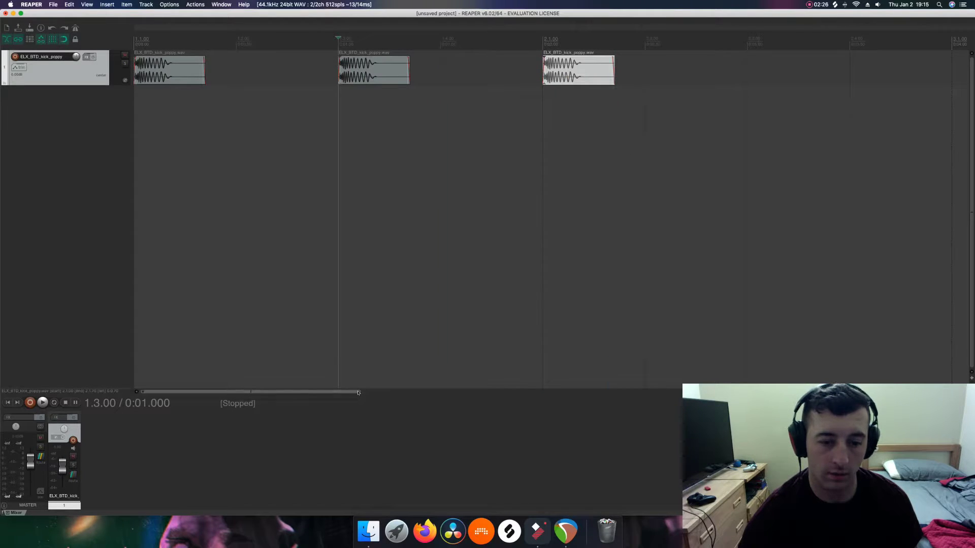
- Copy the kick clip to 2.3.00 and play the pattern briefly from the project start
left_click_drag(362, 392, 574, 392)
left_click_drag(336, 71, 429, 73)
left_click(135, 36)
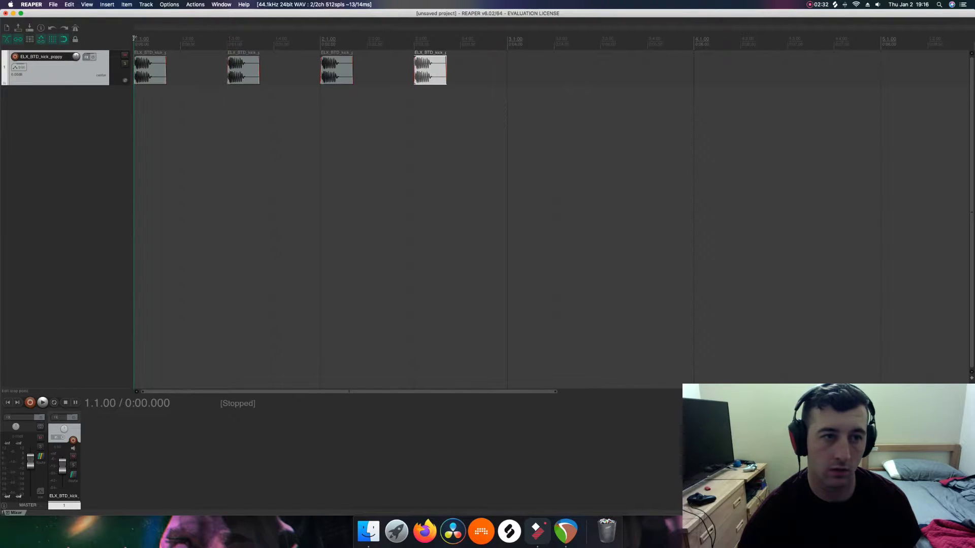
key("space")
key("space")
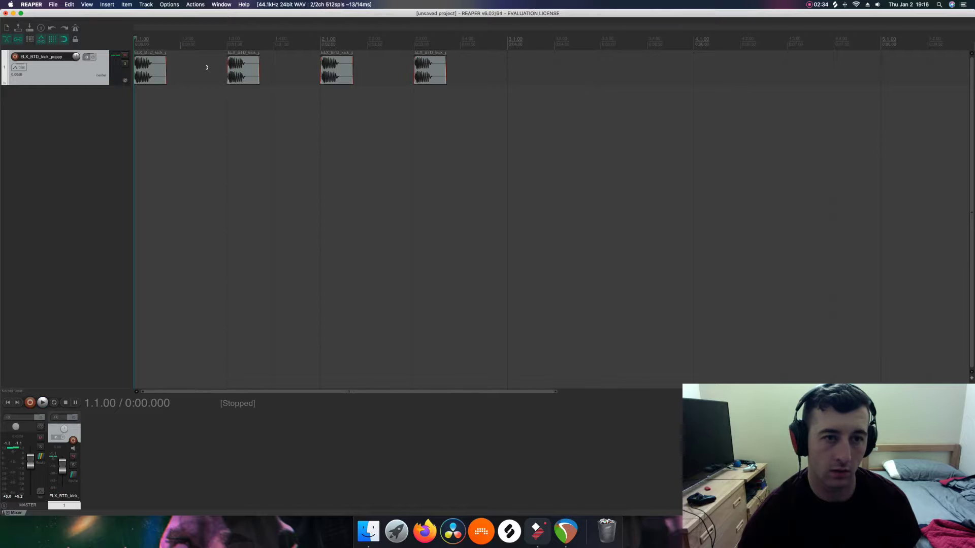
- Move the three kick copies to 1.2.00, 1.3.00 and 1.4.00, and set the time selection from 1.1.00 to 2.1.00
left_click_drag(243, 80, 196, 80)
left_click_drag(343, 76, 249, 77)
left_click_drag(436, 76, 73, 57)
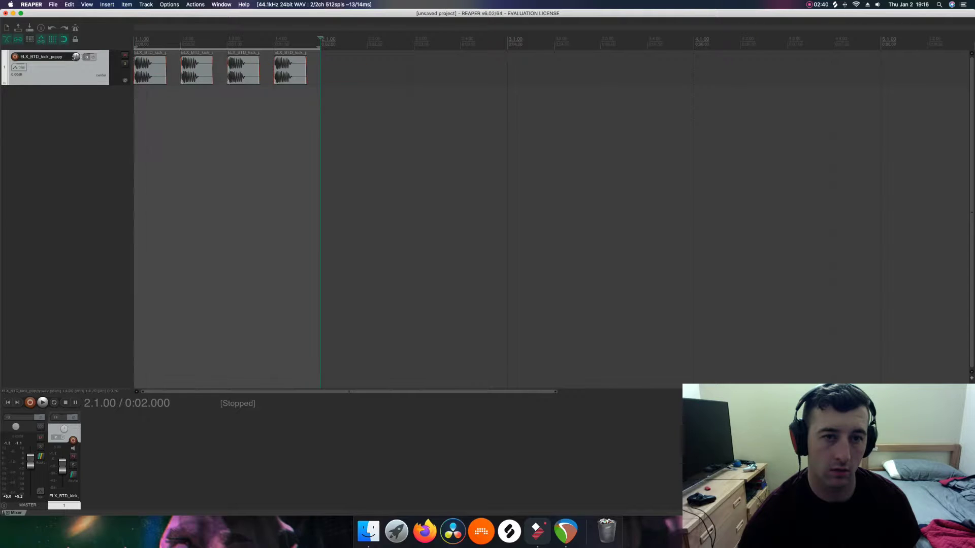
- Copy the kick onto every beat of the second bar, from 2.1.00 to 2.4.00, and delete the extra copy at 3.1.00
left_click_drag(148, 81, 337, 83)
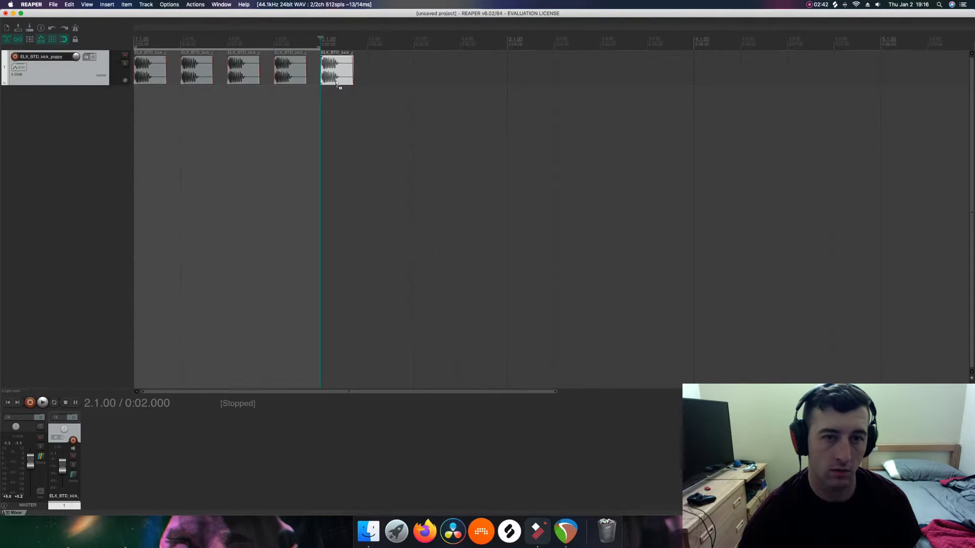
left_click(361, 70)
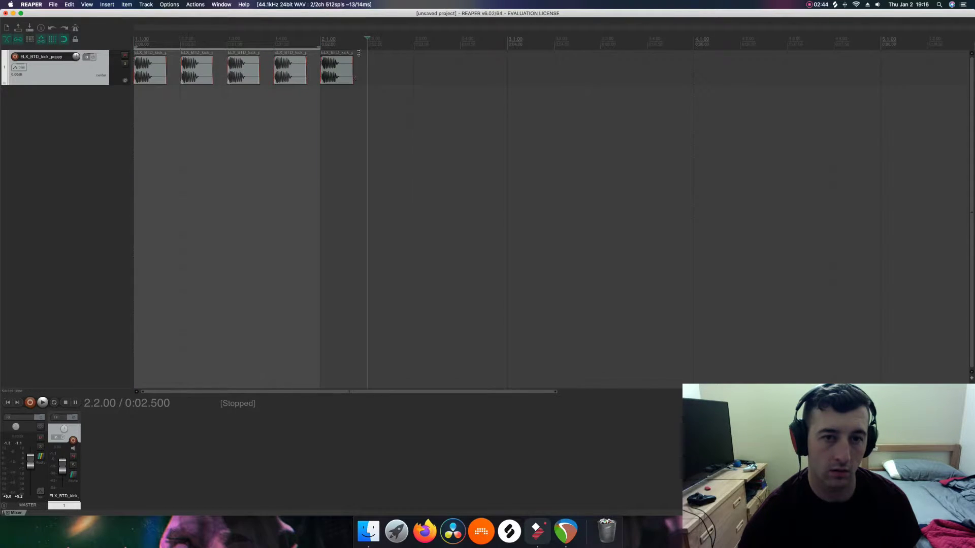
left_click_drag(340, 77, 522, 76)
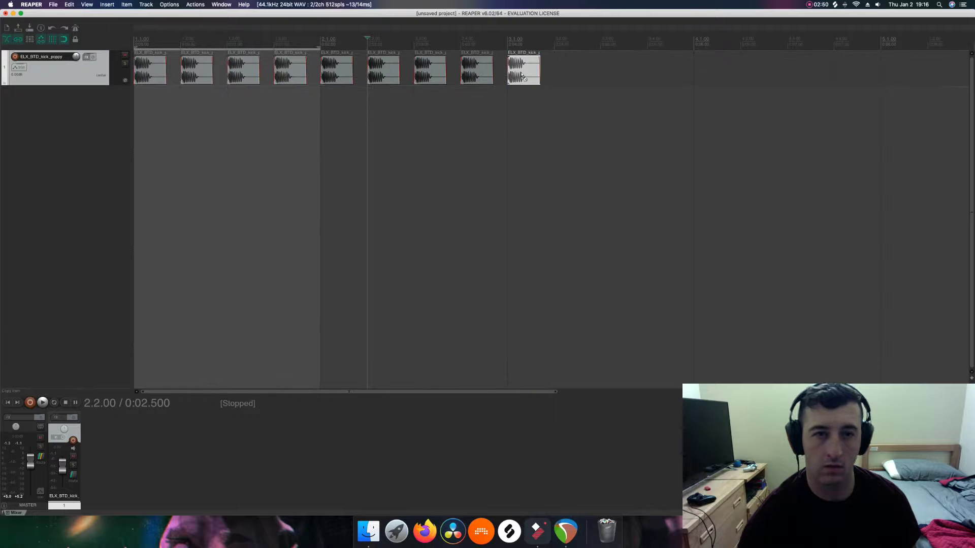
left_click(520, 76)
key("Delete")
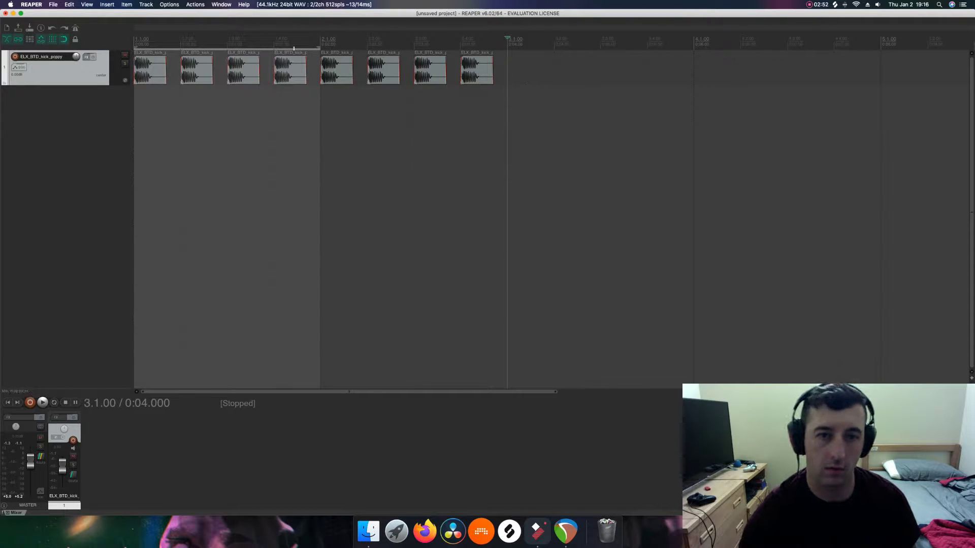
- Extend the end of the time selection to 3.1.00 and play the two-bar kick pattern from the start
left_click_drag(322, 46, 508, 47)
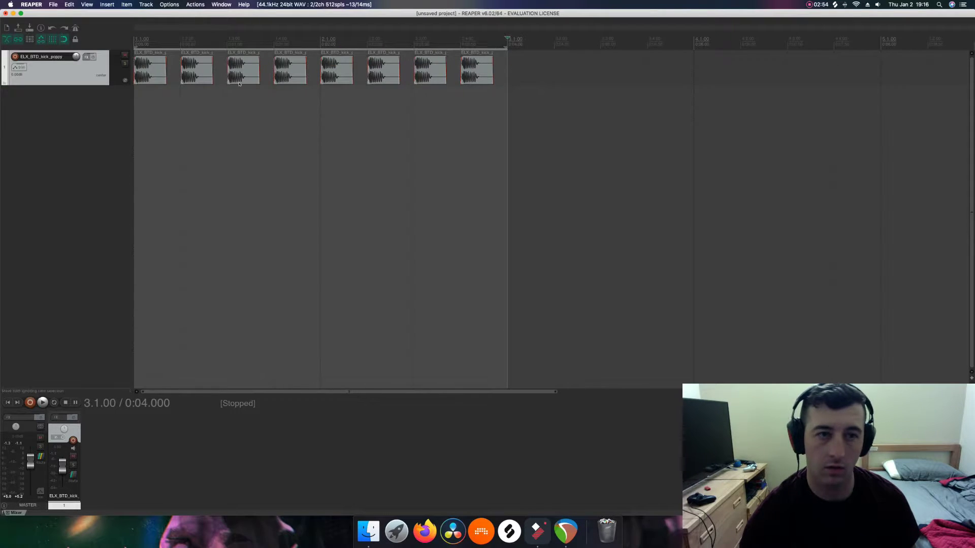
left_click(140, 51)
key("space")
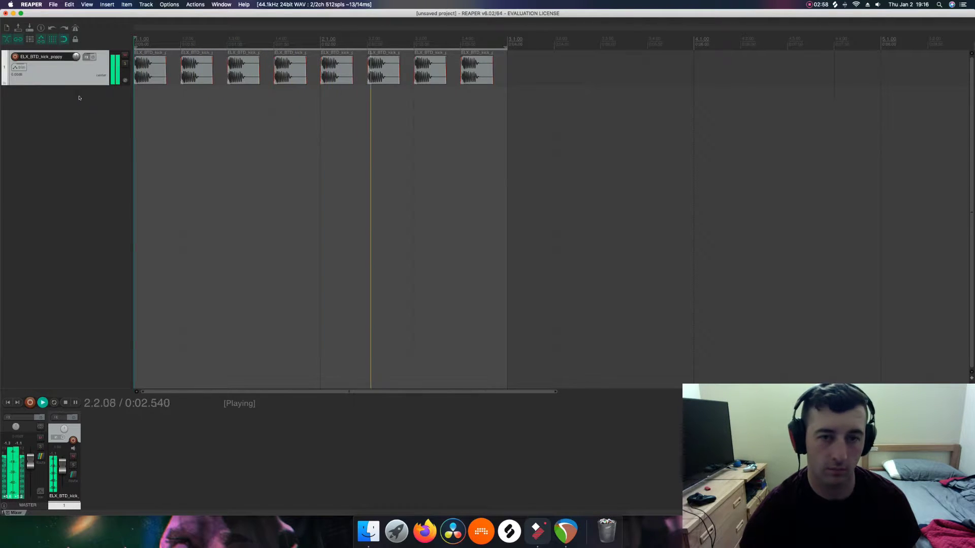
key("space")
- Switch to Splice, search the samples for "hat", and place the DLTT_Kit_03_HiHat_02 sample on a new REAPER track below the kicks at 1.1.00
left_click(509, 531)
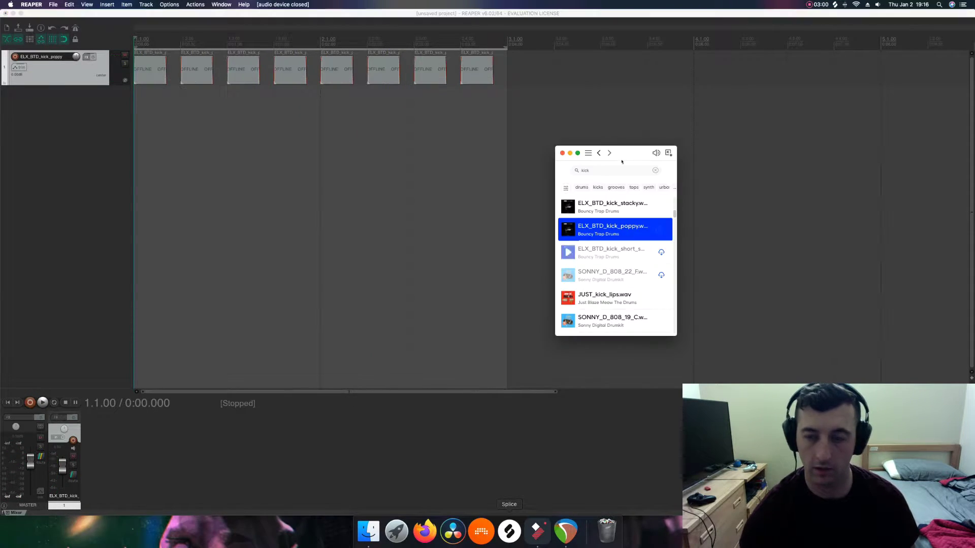
left_click(611, 168)
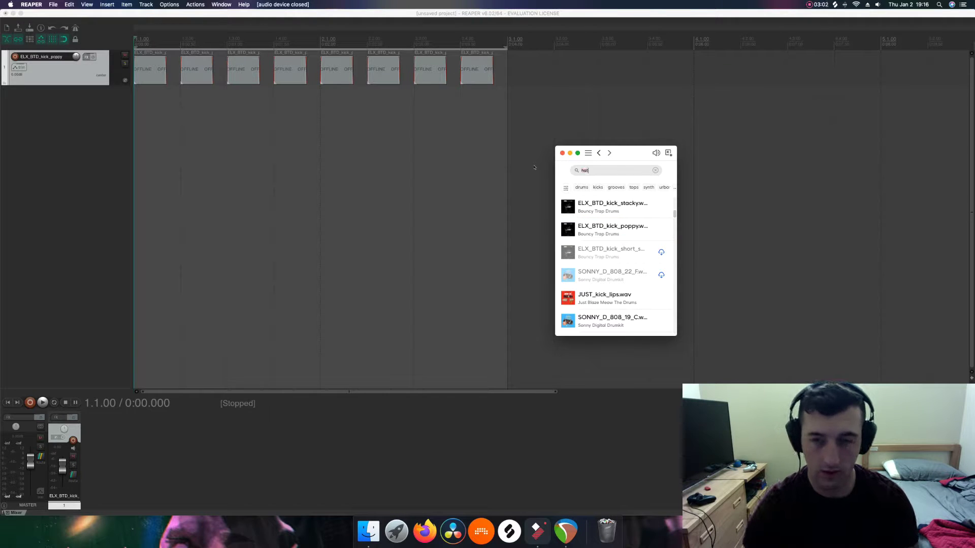
type("hat")
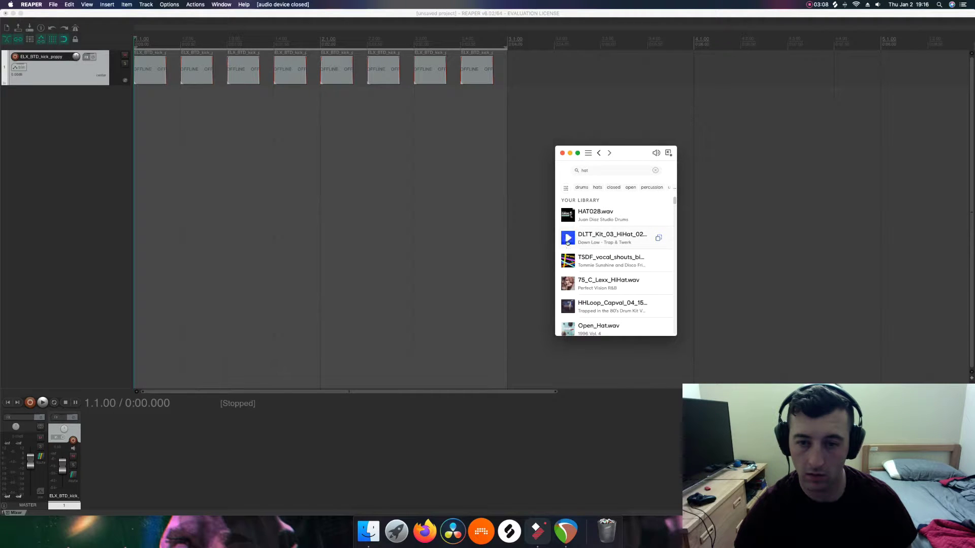
left_click_drag(570, 241, 154, 94)
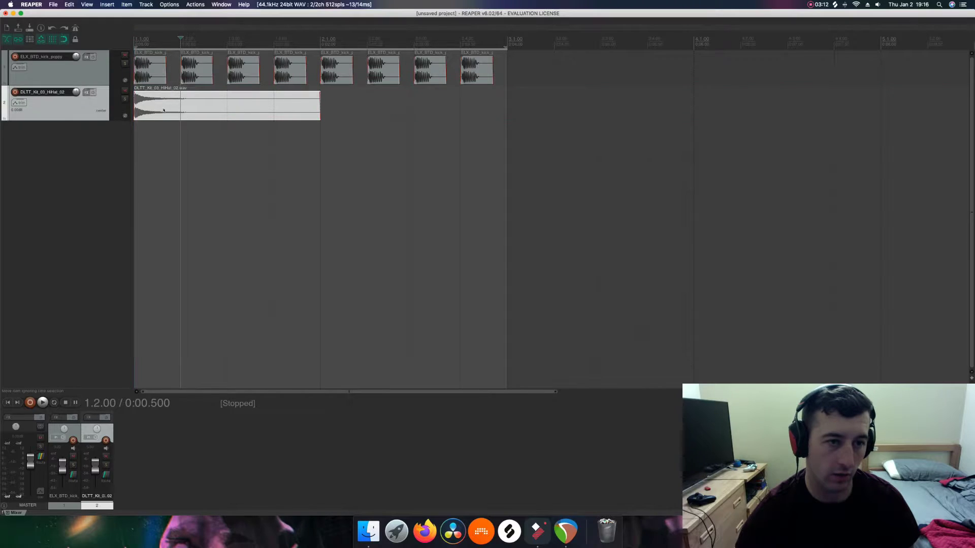
- Trim the hi-hat to a short clip filling the gap between the first two kicks, ending at 1.2.00, and play it from the start
left_click(320, 91)
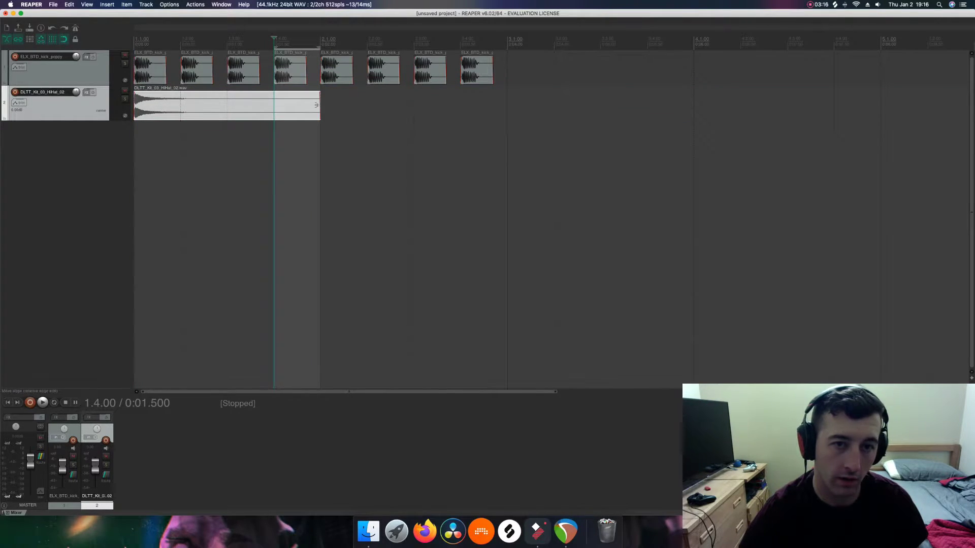
left_click_drag(316, 105, 178, 112)
left_click(200, 113)
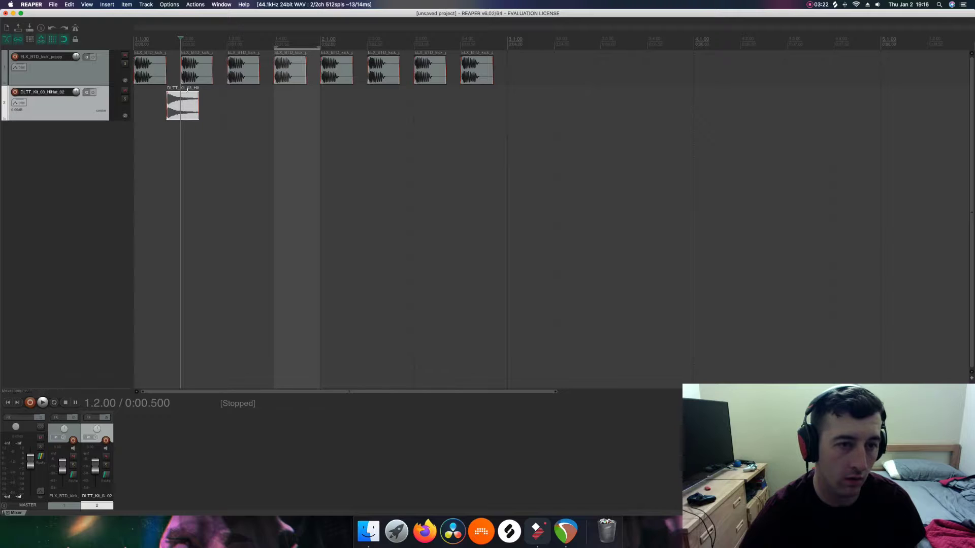
left_click_drag(199, 103, 179, 103)
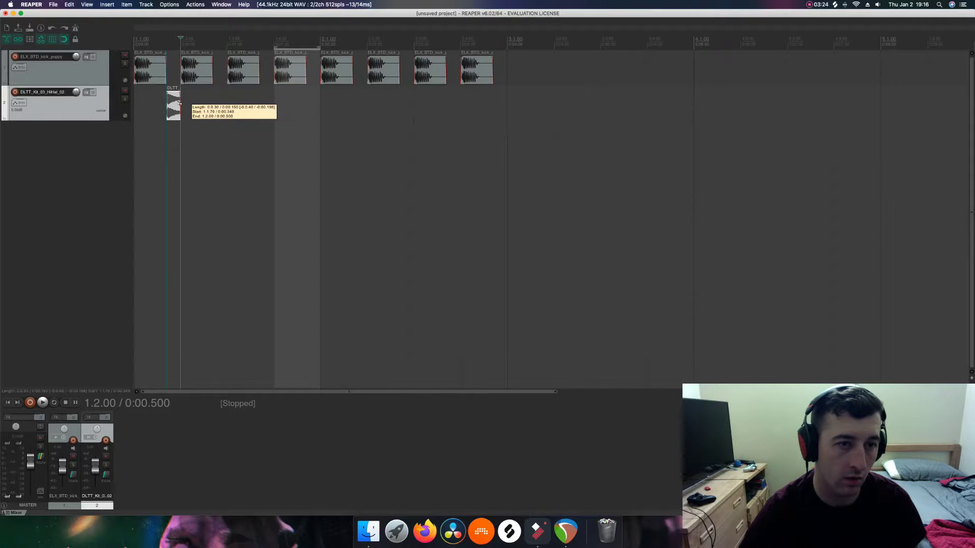
left_click(136, 88)
key("space")
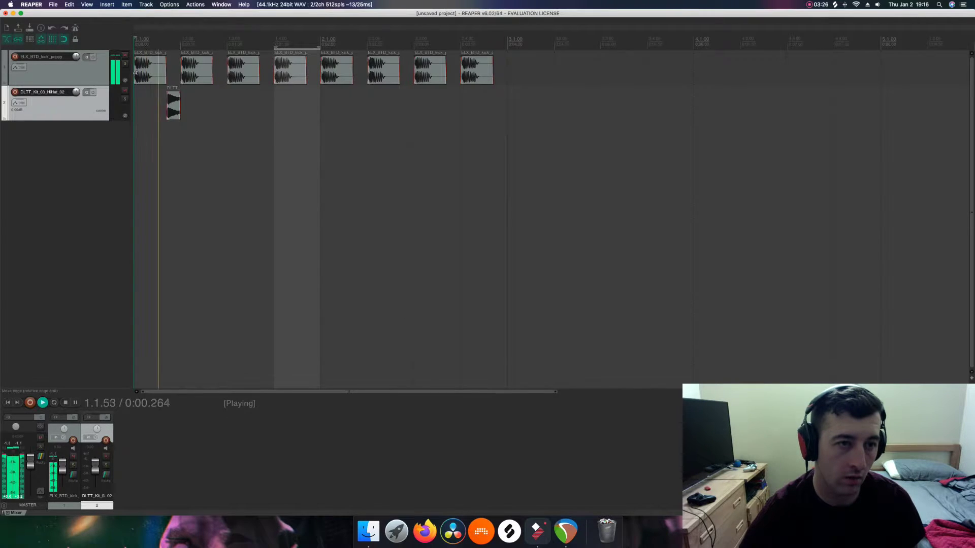
key("space")
left_click(173, 108)
mouse_move(173, 108)
left_mouse_down()
mouse_move(158, 108)
mouse_move(173, 108)
left_mouse_up()
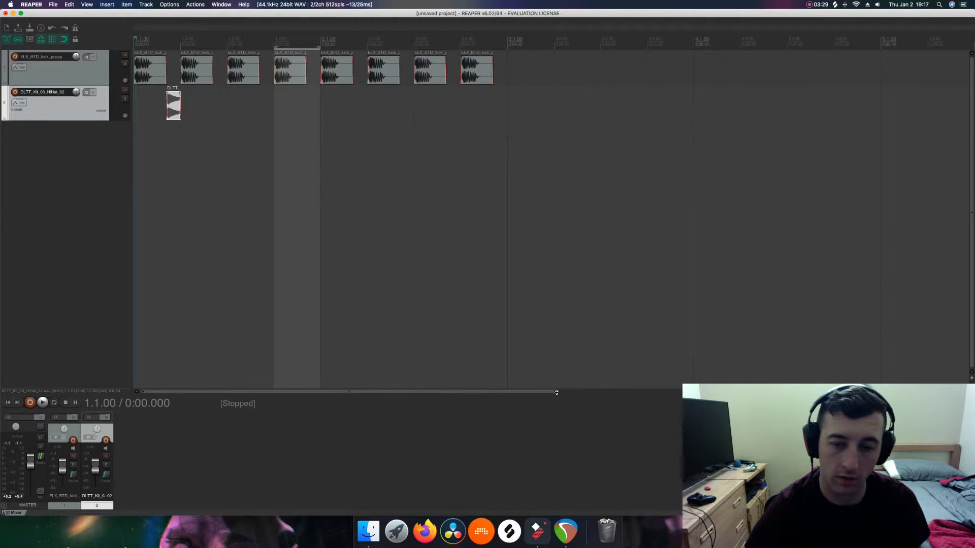
left_click_drag(557, 393, 328, 392)
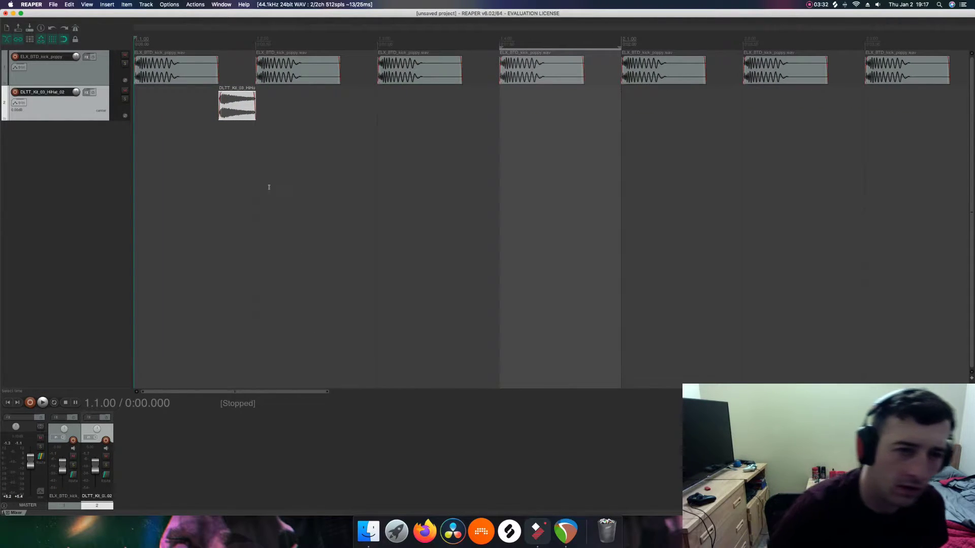
mouse_move(239, 105)
left_mouse_down()
mouse_move(185, 107)
mouse_move(247, 104)
left_mouse_up()
right_click(311, 107)
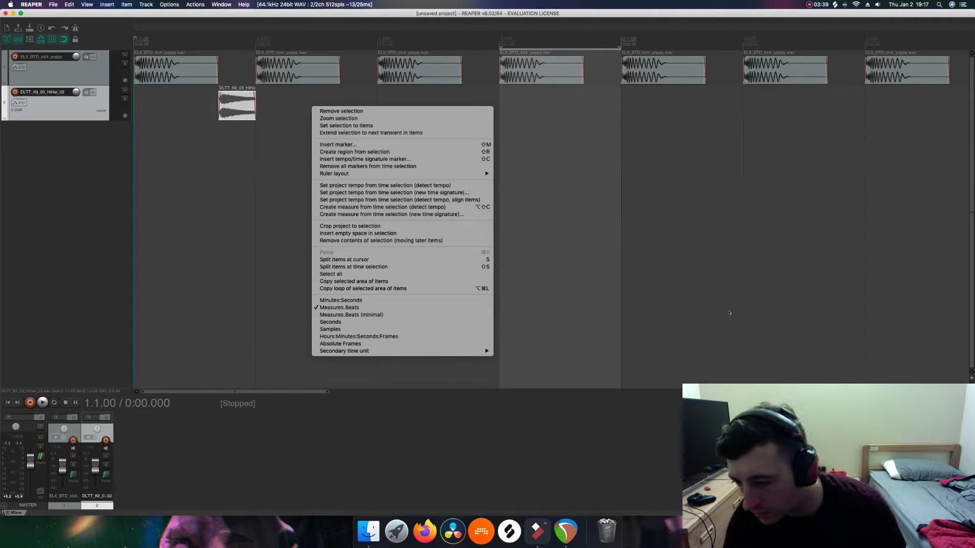
left_click(791, 349)
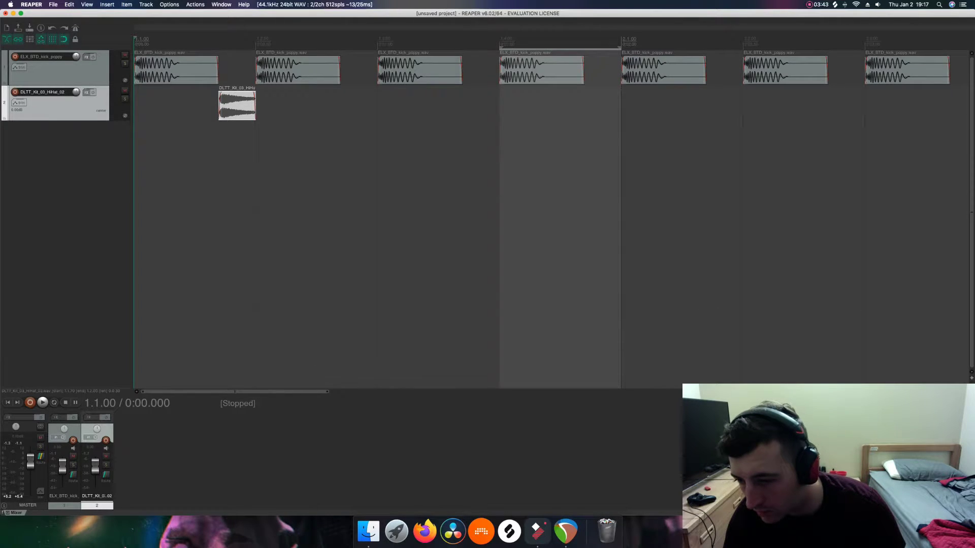
left_click(775, 381)
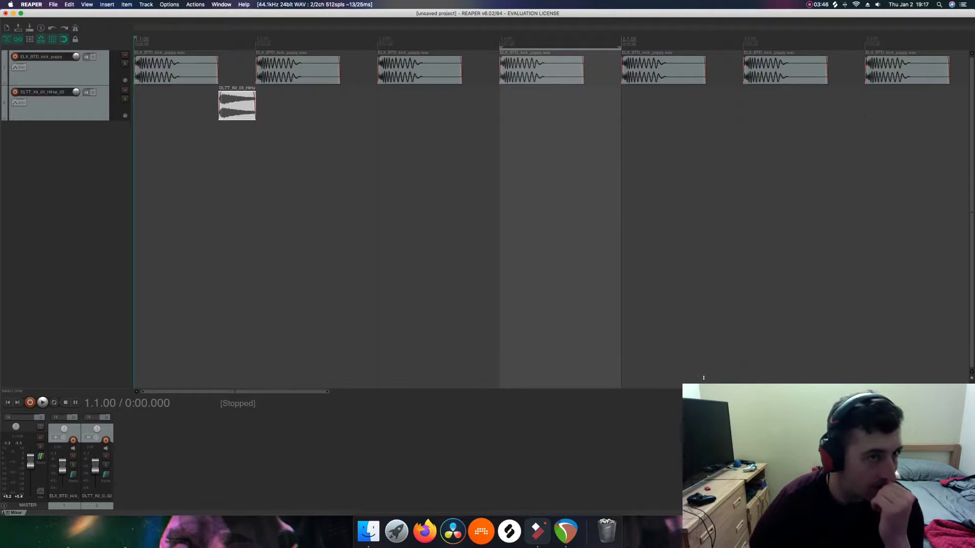
left_click(86, 4)
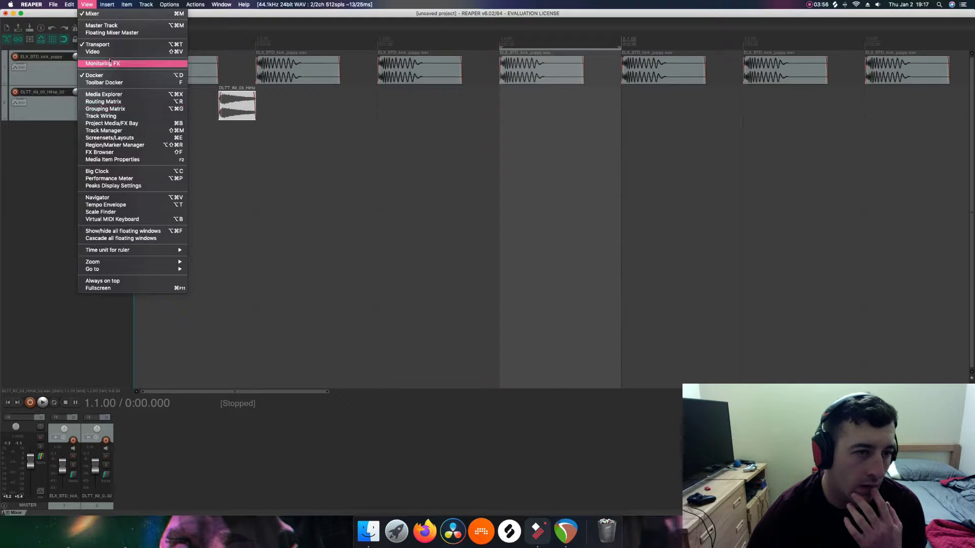
left_click(229, 121)
- Move the hi-hat clip to the start of its track, and try the Measures.Beats (minimal) ruler unit before restoring Measures.Beats
left_click_drag(236, 109, 191, 106)
right_click(190, 104)
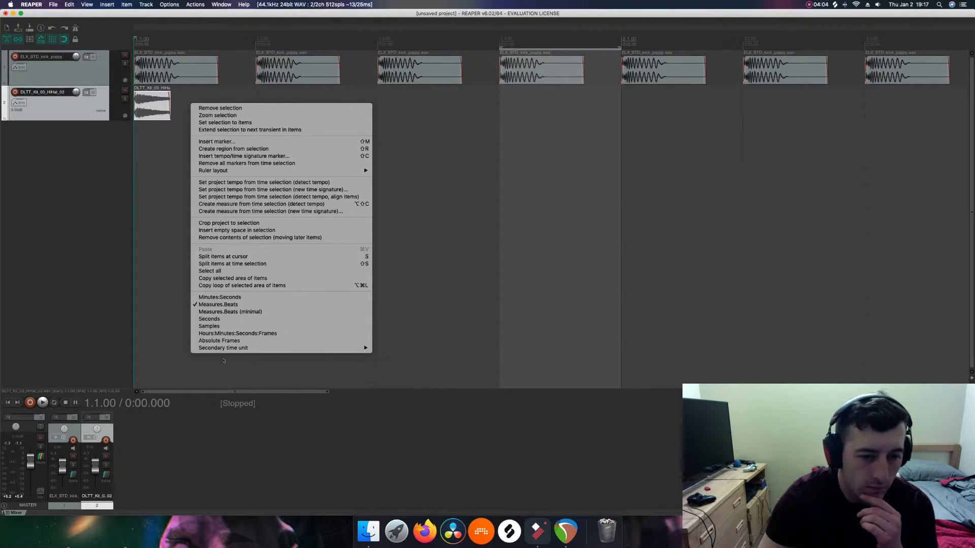
left_click(230, 311)
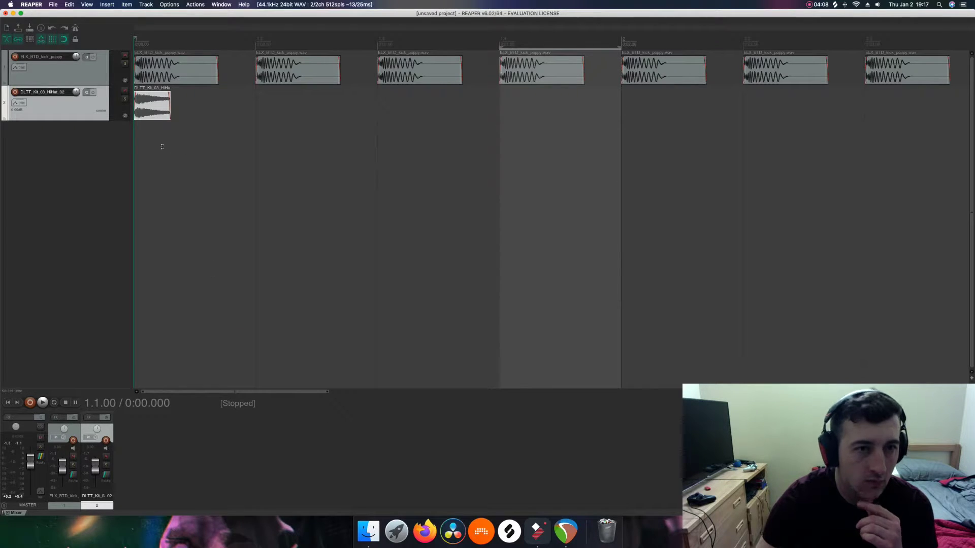
right_click(229, 148)
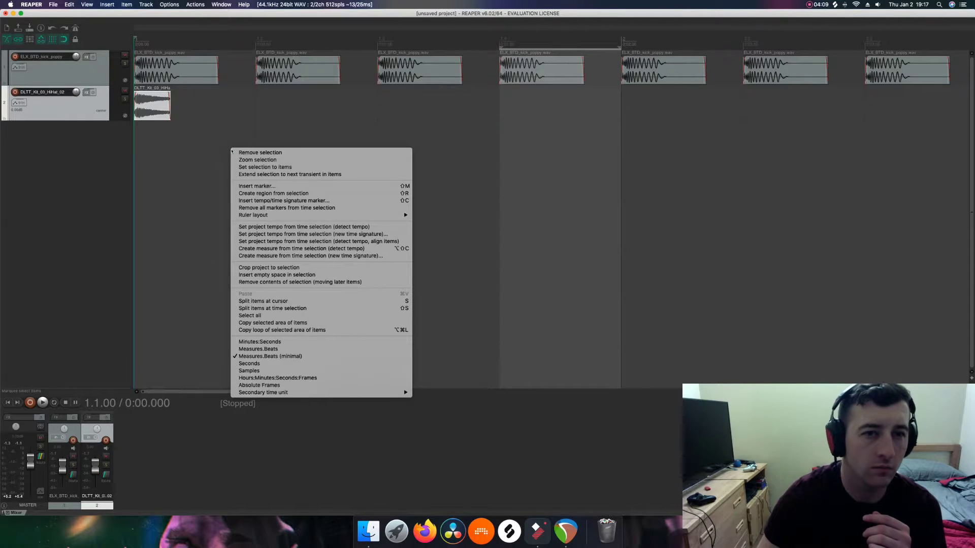
left_click(269, 349)
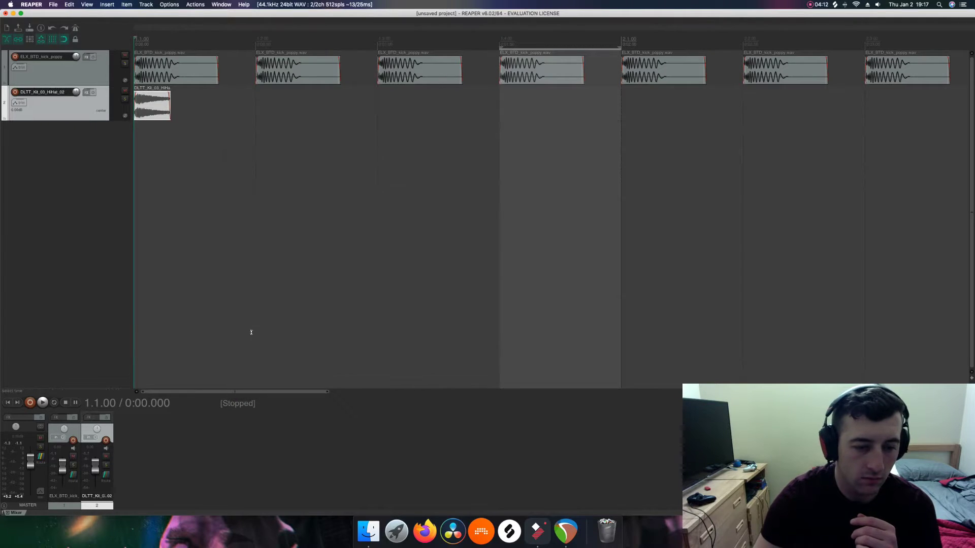
right_click(216, 39)
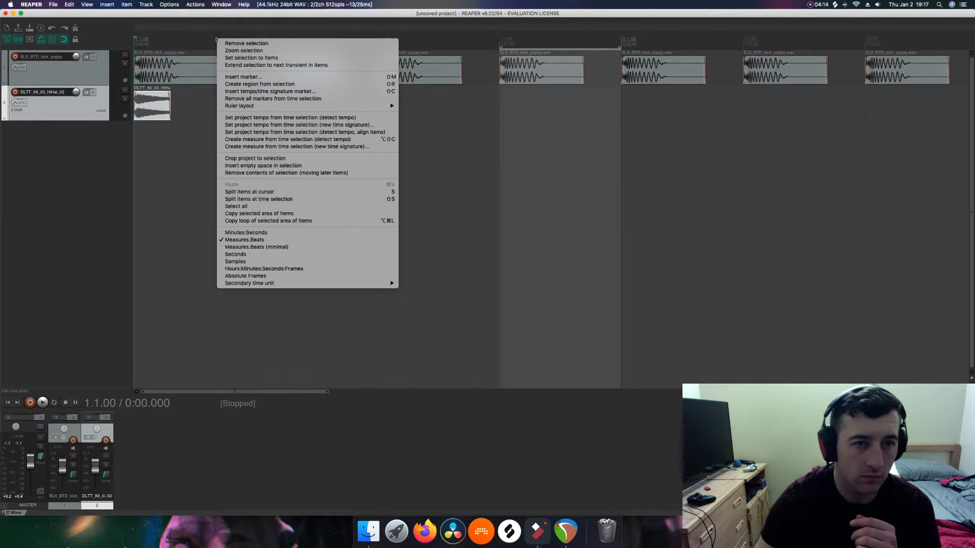
right_click(196, 41)
right_click(190, 34)
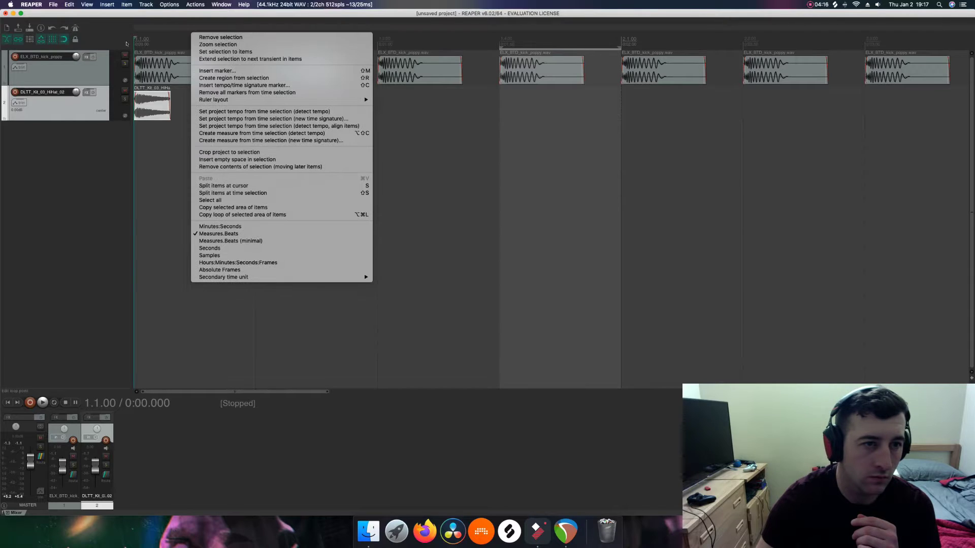
left_click(152, 38)
right_click(152, 37)
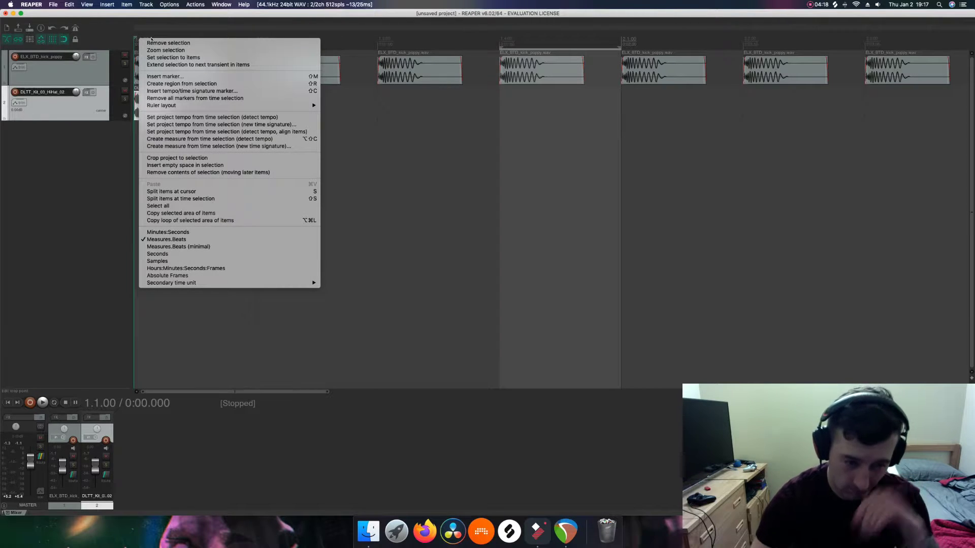
left_click(533, 289)
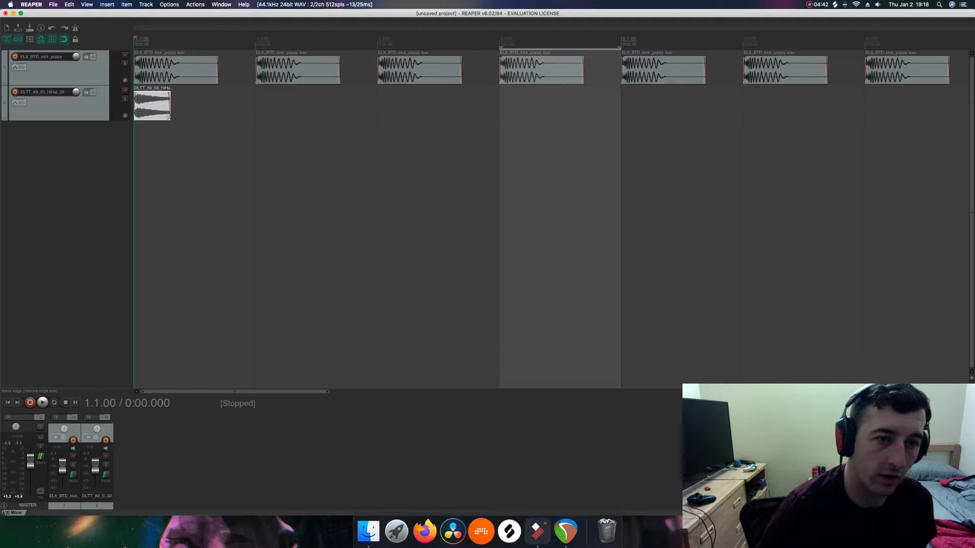
- Lengthen the hi-hat clip to end at 1.2.00 and copy it onto every following beat through 2.4.00
left_click_drag(168, 118, 228, 114)
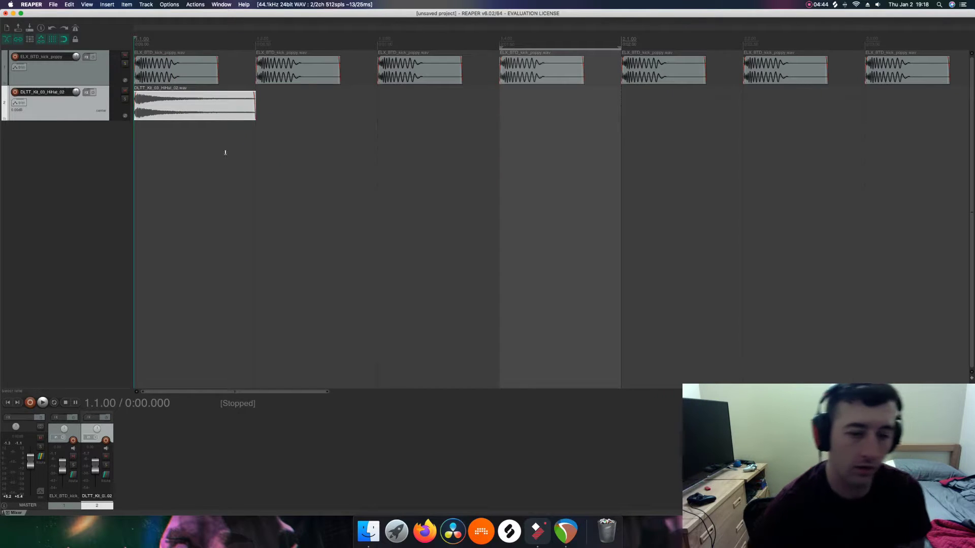
left_click_drag(325, 392, 438, 392)
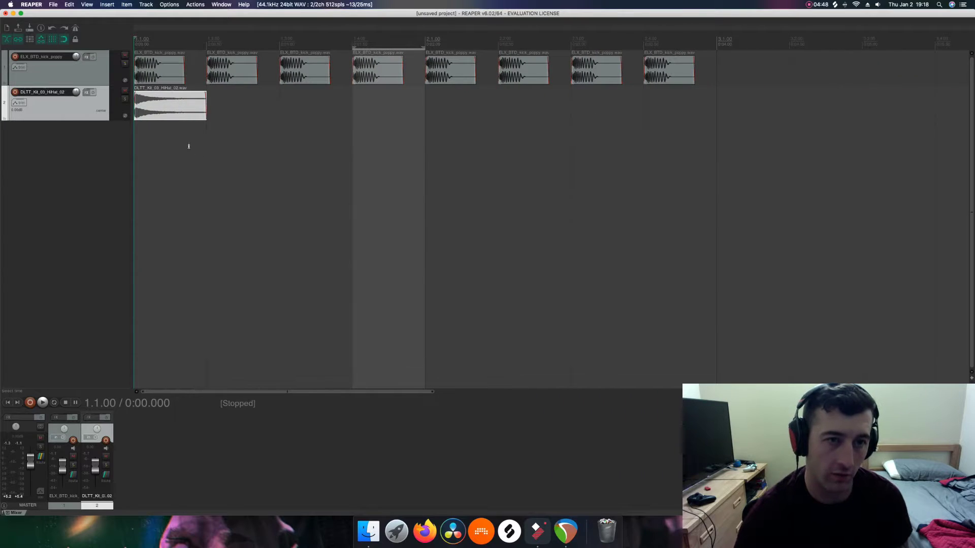
left_click_drag(159, 118, 531, 113)
left_click_drag(531, 113, 675, 112)
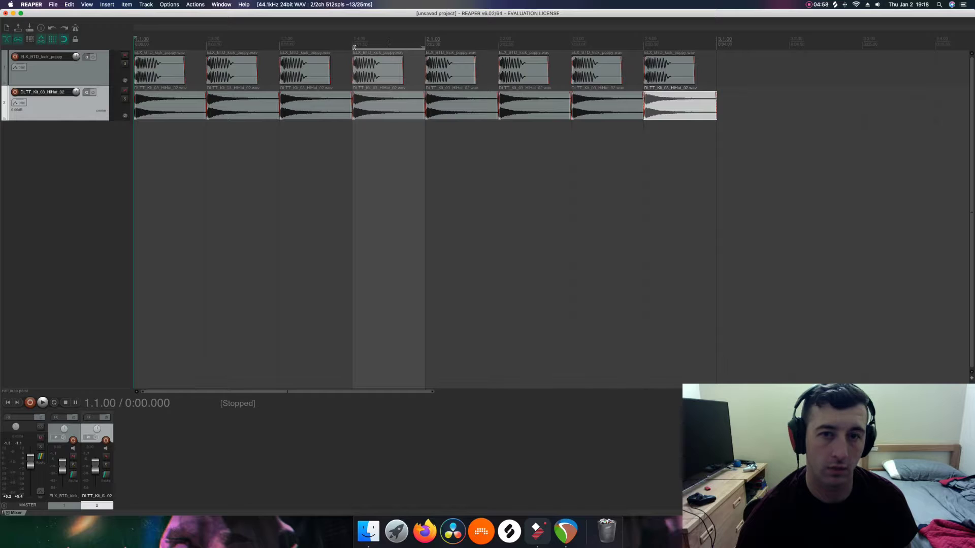
- Extend the time selection to cover both bars from 1.1.00 to 3.1.00 and play the pattern from the start
left_click_drag(352, 47, 60, 53)
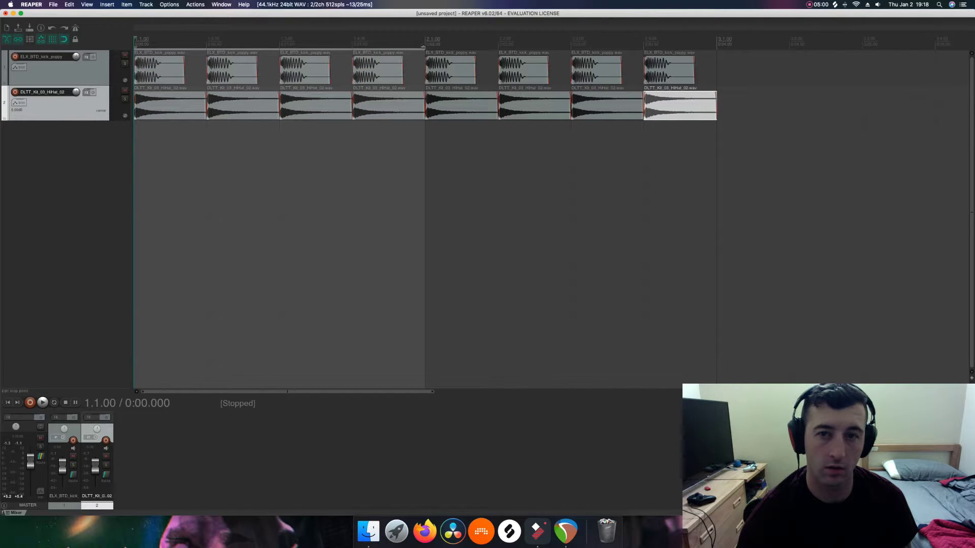
left_click_drag(423, 47, 716, 47)
key("space")
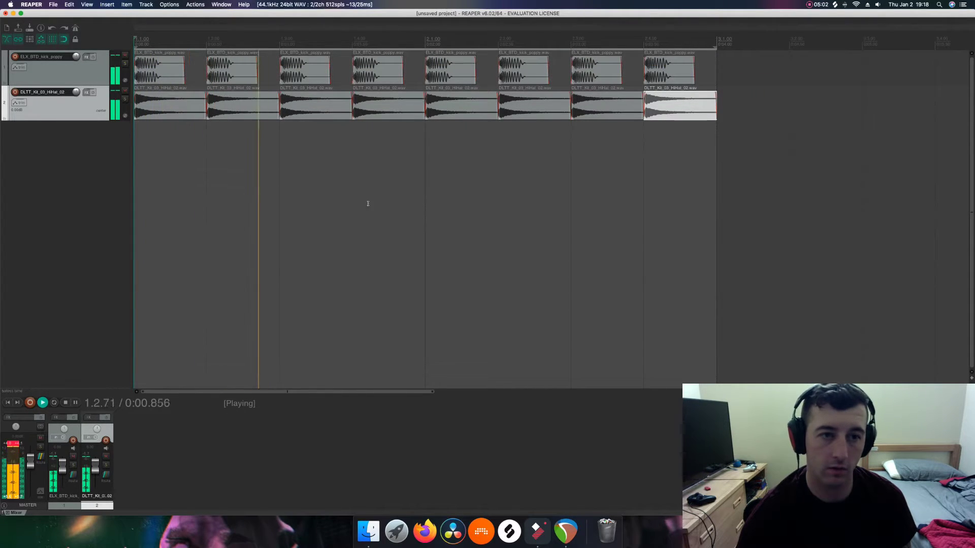
key("space")
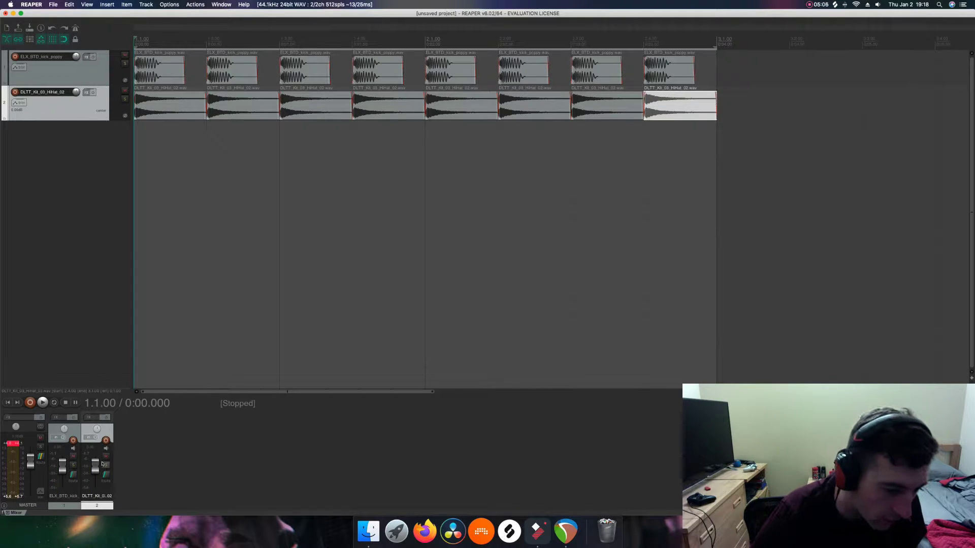
- Lower the volume of the hi-hat track while the pattern plays, and stop playback
key("space")
left_click_drag(102, 464, 96, 473)
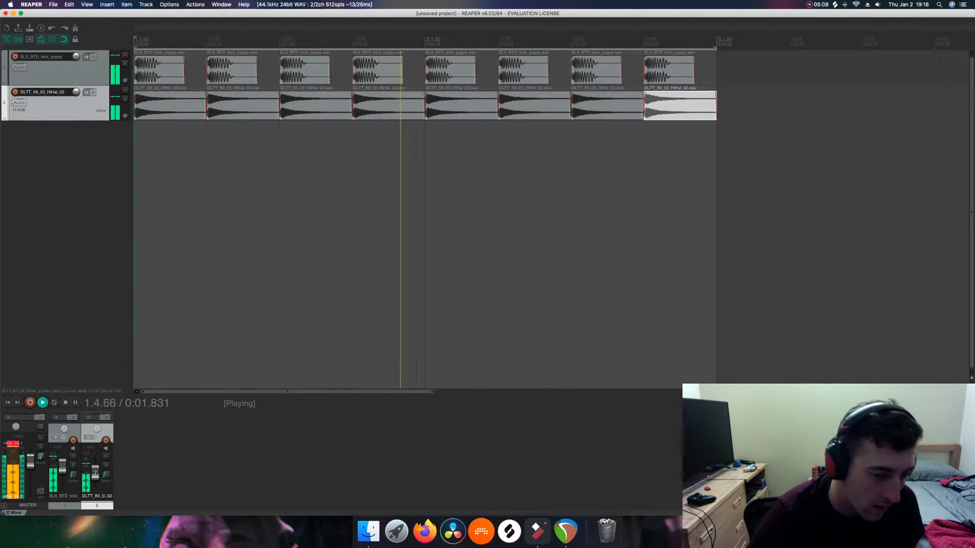
key("space")
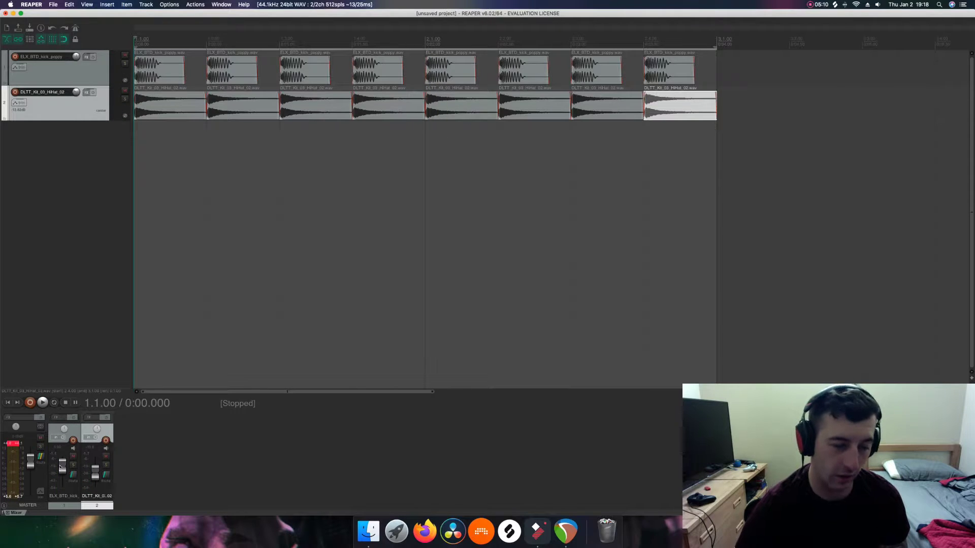
- Switch to Splice, search the samples for "clap", and place SONNY_D_clap_16 on a new REAPER track below the hi-hats at 1.2.00
left_click(510, 531)
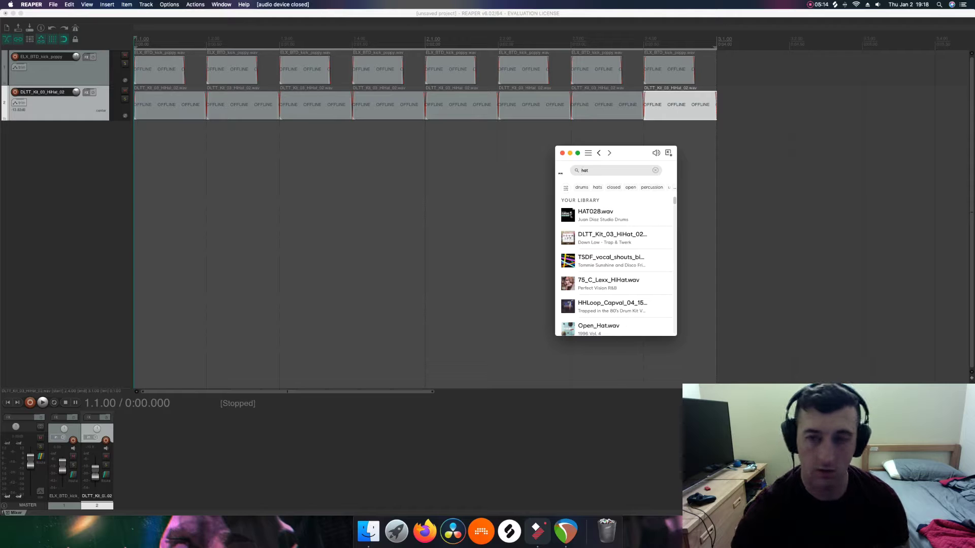
type("clap")
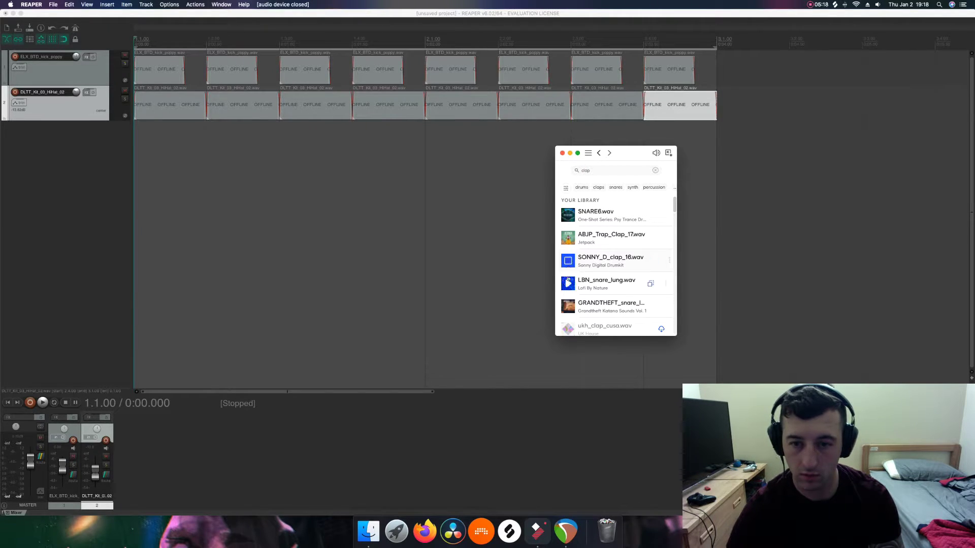
left_click_drag(570, 262, 209, 131)
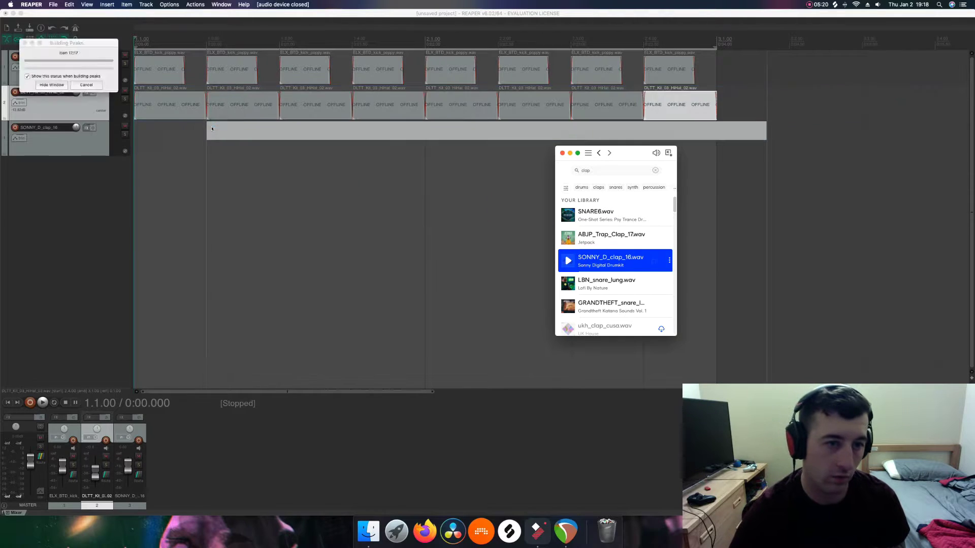
- Trim the clap to end at 1.4.00, copy it to 1.4.00, 2.2.00 and 2.4.00, and play the pattern from the start
left_click_drag(764, 145, 352, 145)
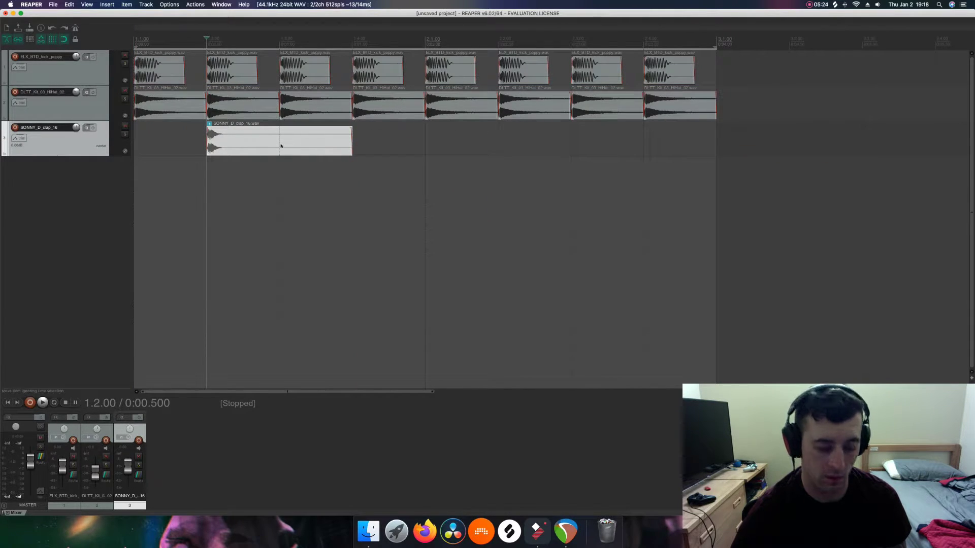
left_click_drag(281, 146, 704, 145)
left_click(138, 146)
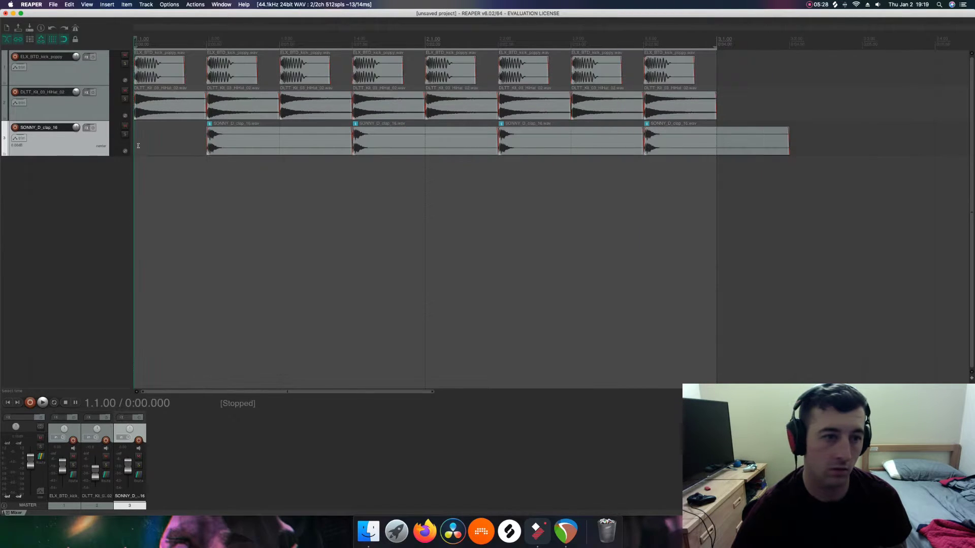
key("space")
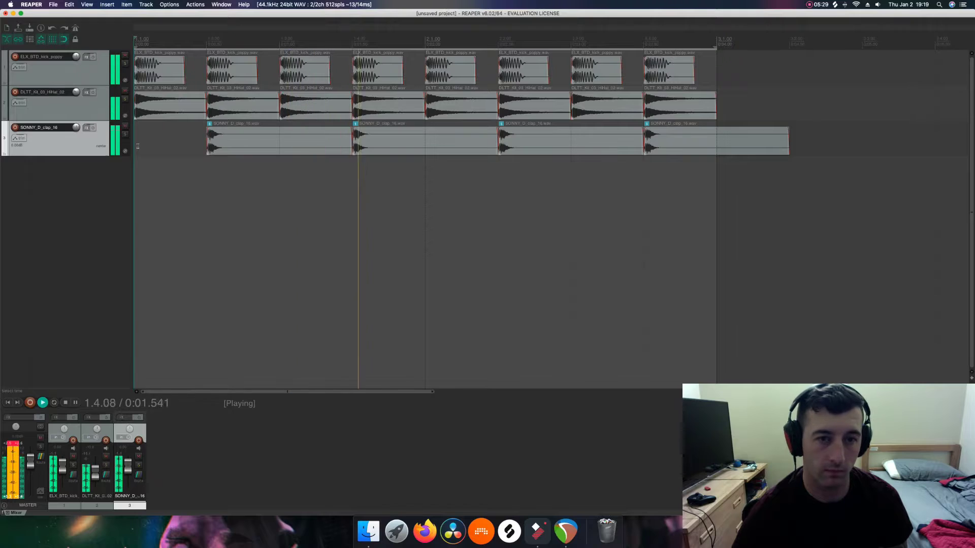
key("space")
- Add the VST ValhallaRoom (Valhalla DSP, LLC) effect to the clap track, allowing the requested access to contacts
double_click(35, 145)
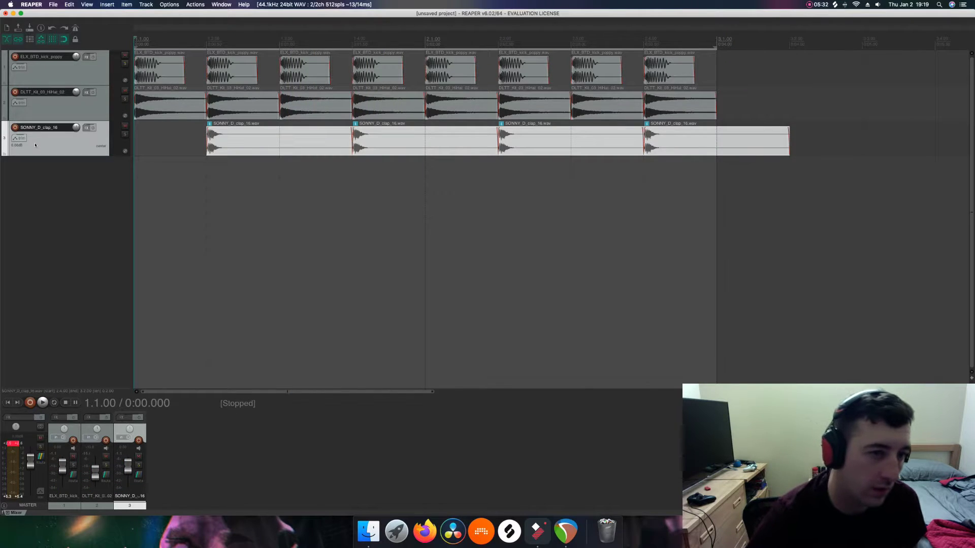
right_click(46, 143)
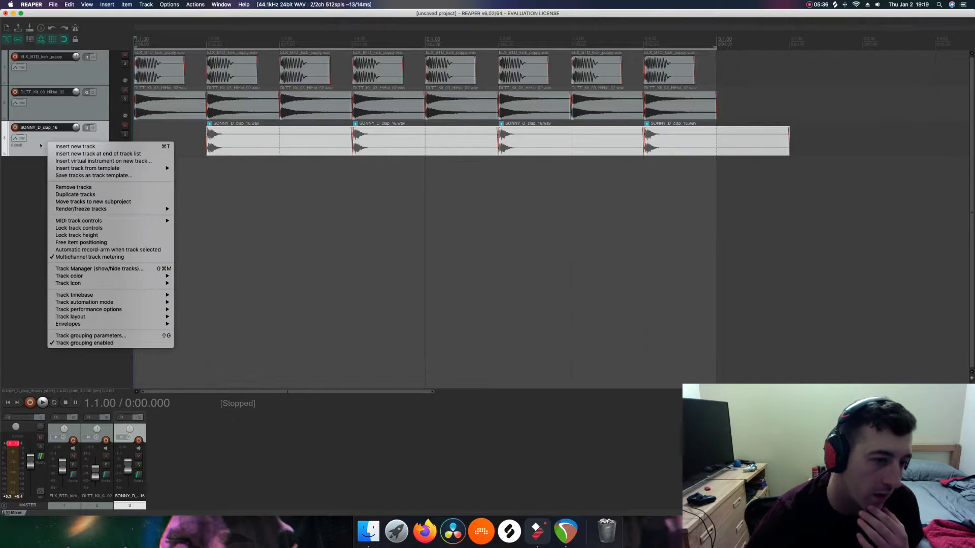
left_click(88, 130)
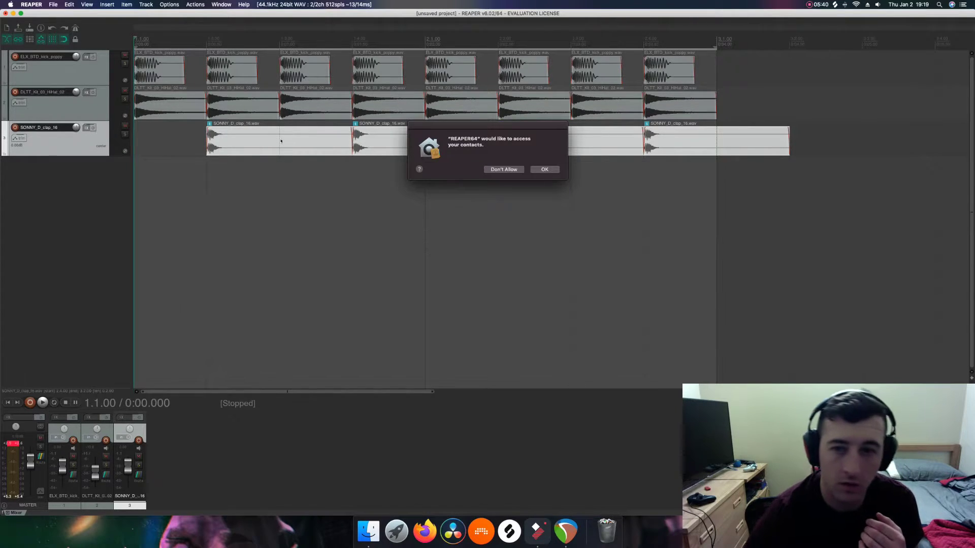
left_click(543, 169)
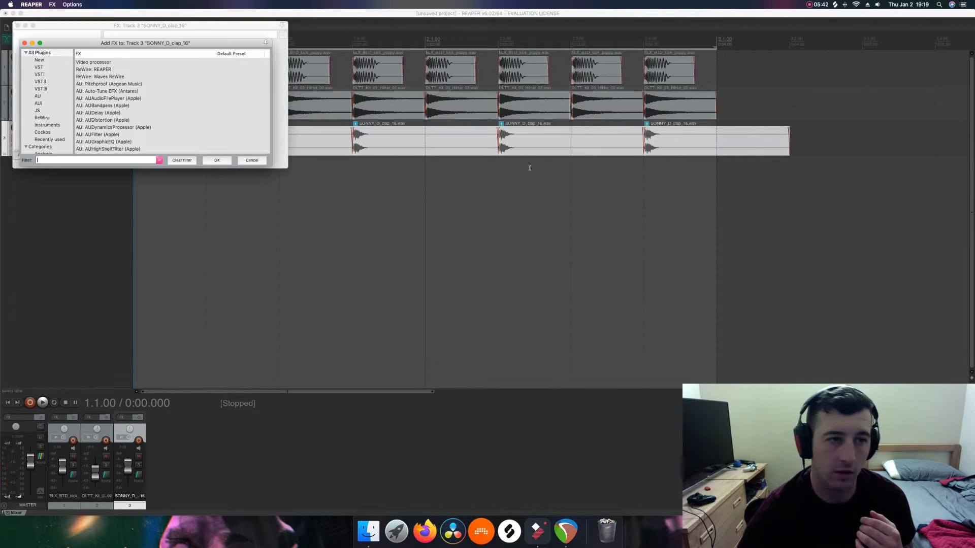
scroll(146, 112, "down", 7)
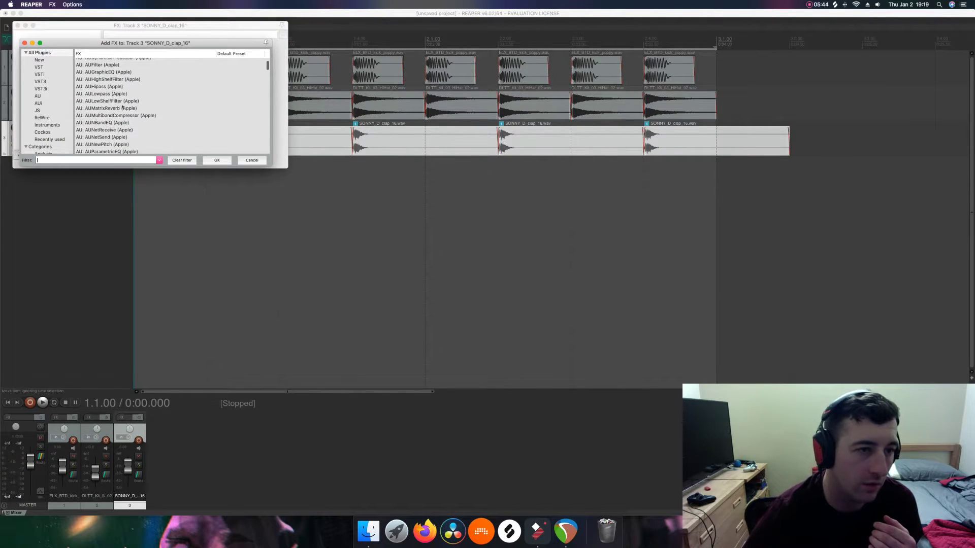
scroll(122, 107, "down", 5)
left_click(41, 82)
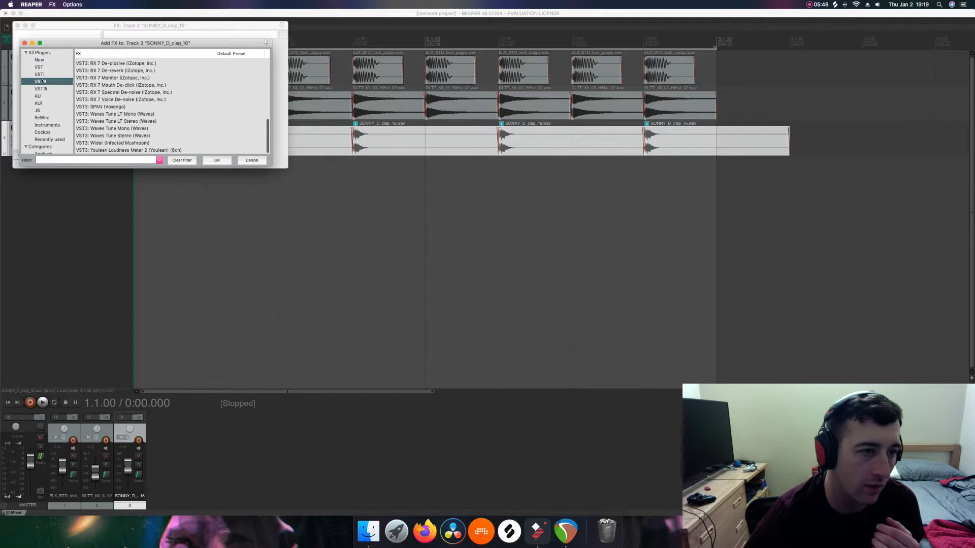
left_click(46, 68)
scroll(149, 129, "down", 5)
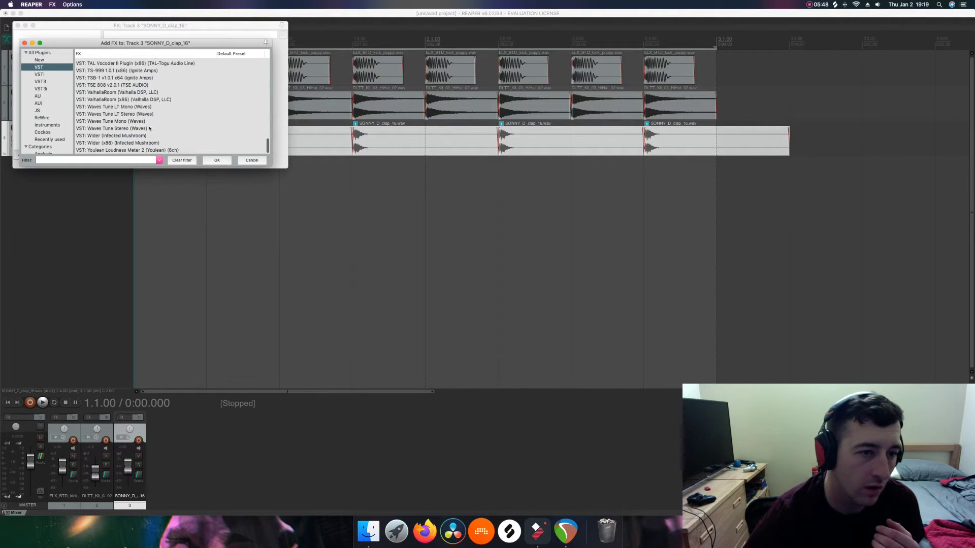
left_click(126, 93)
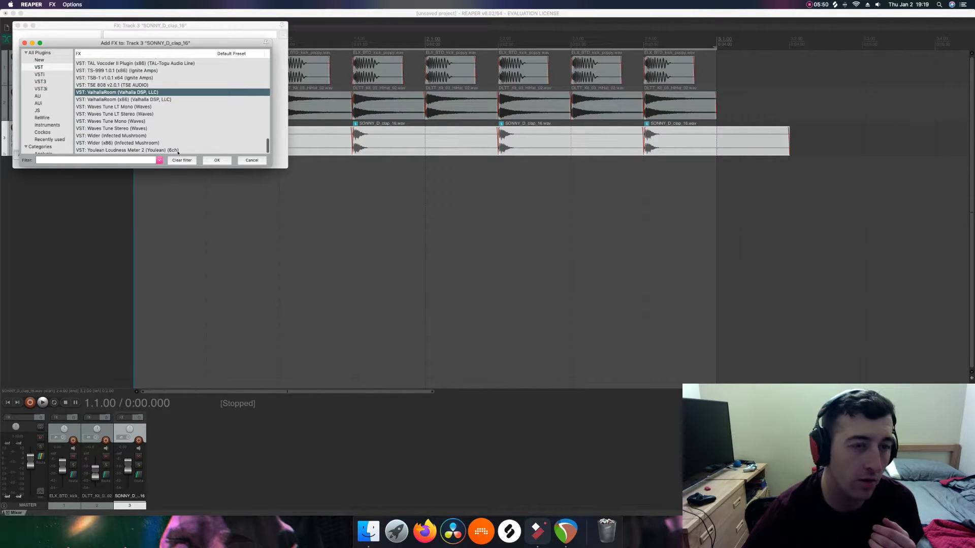
left_click(217, 160)
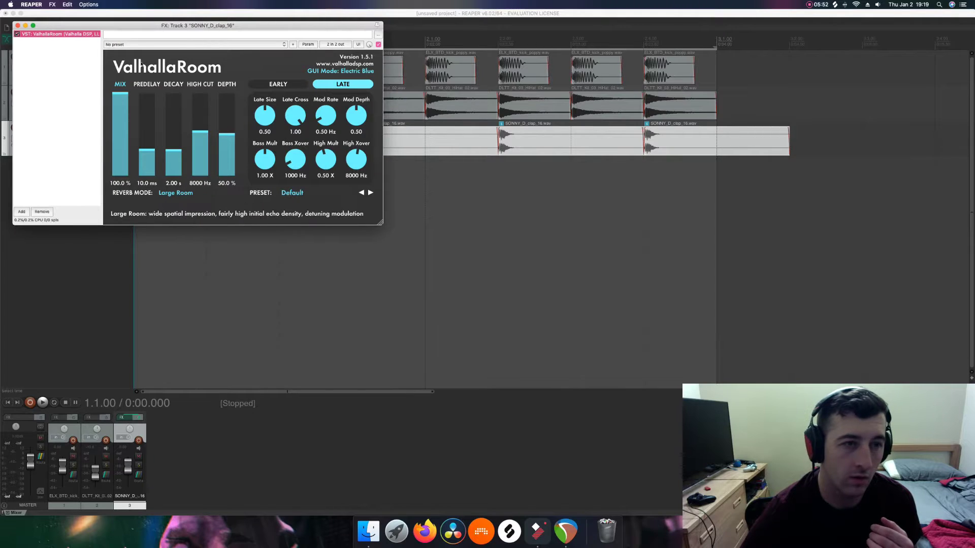
- Set ValhallaRoom's mix to 25.8% and decay to 1.01 s while auditioning the pattern with looped playback turned on
left_click_drag(155, 27, 373, 200)
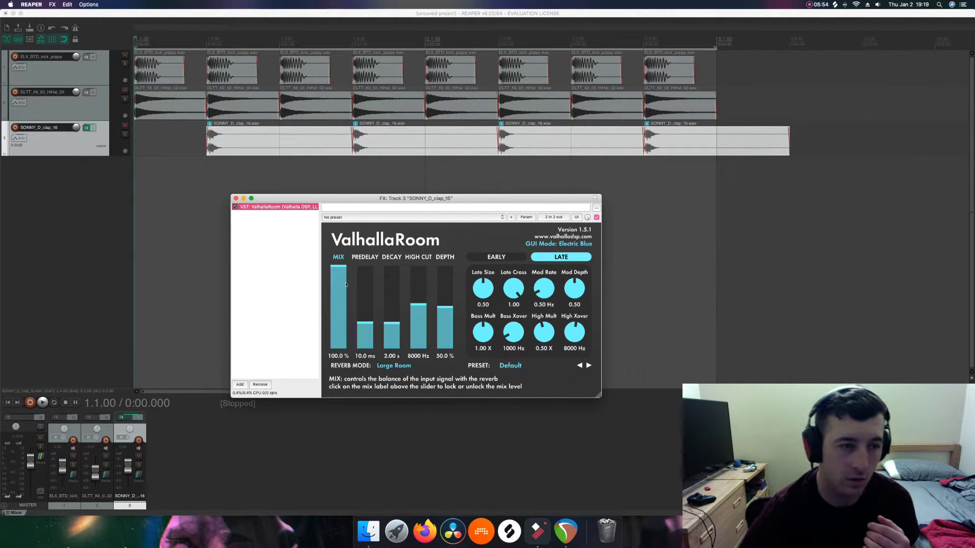
left_click_drag(341, 288, 342, 335)
key("space")
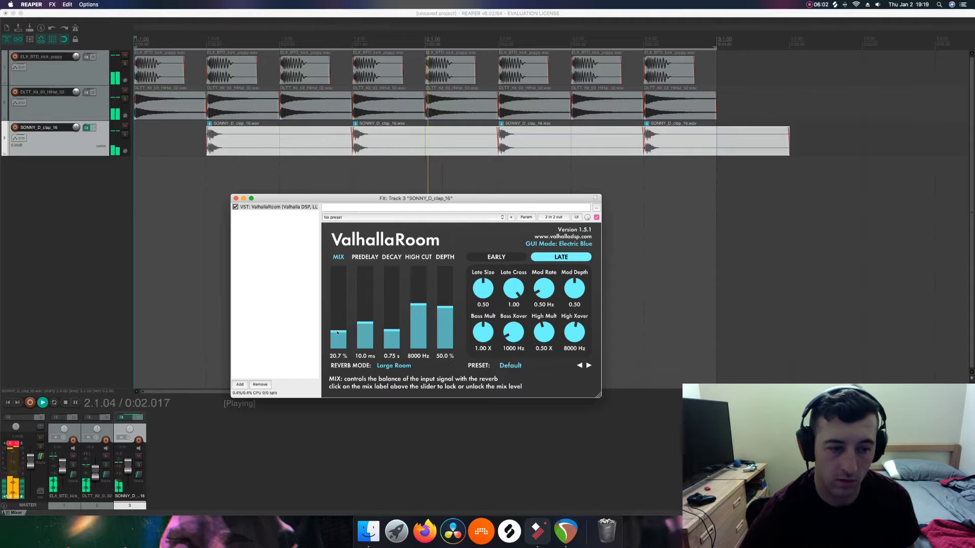
left_click(54, 403)
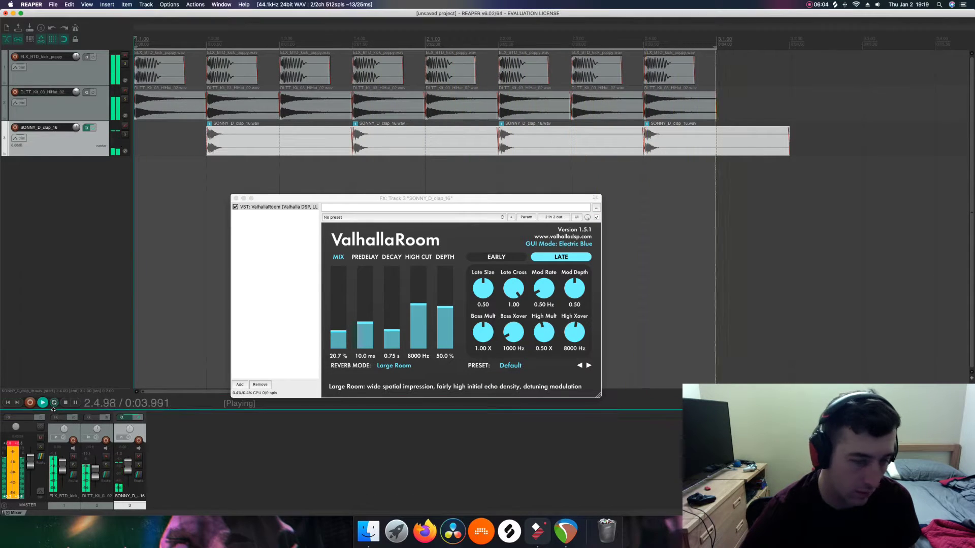
left_click(333, 328)
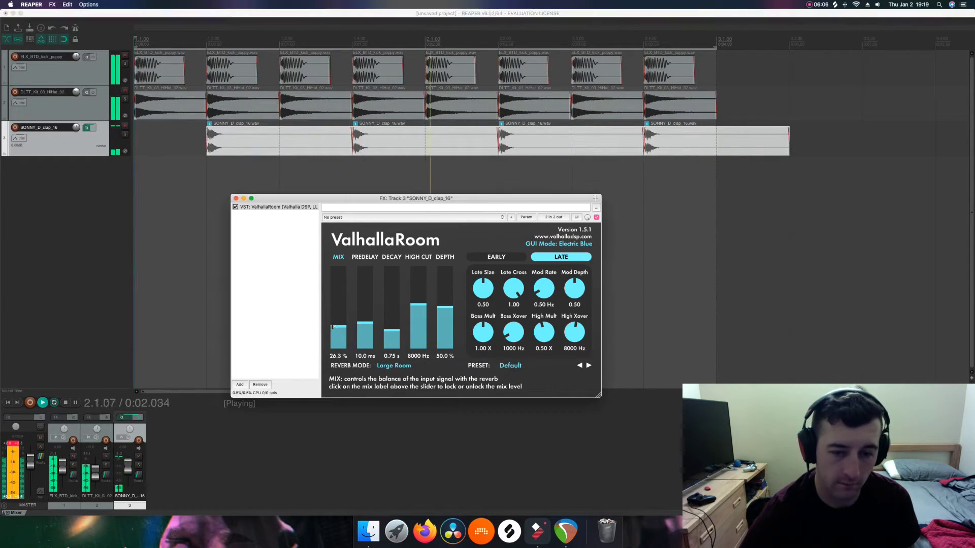
left_click_drag(392, 330, 391, 327)
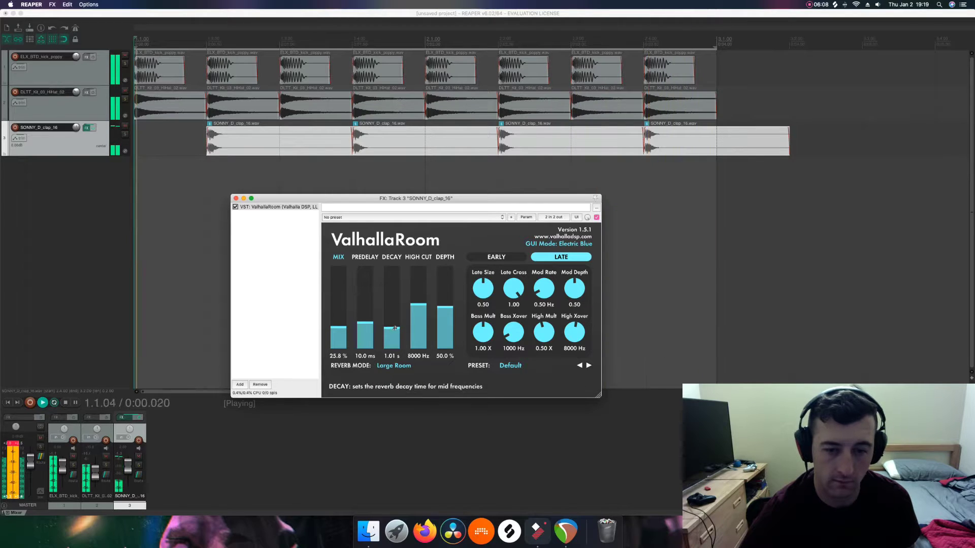
key("space")
left_click(236, 199)
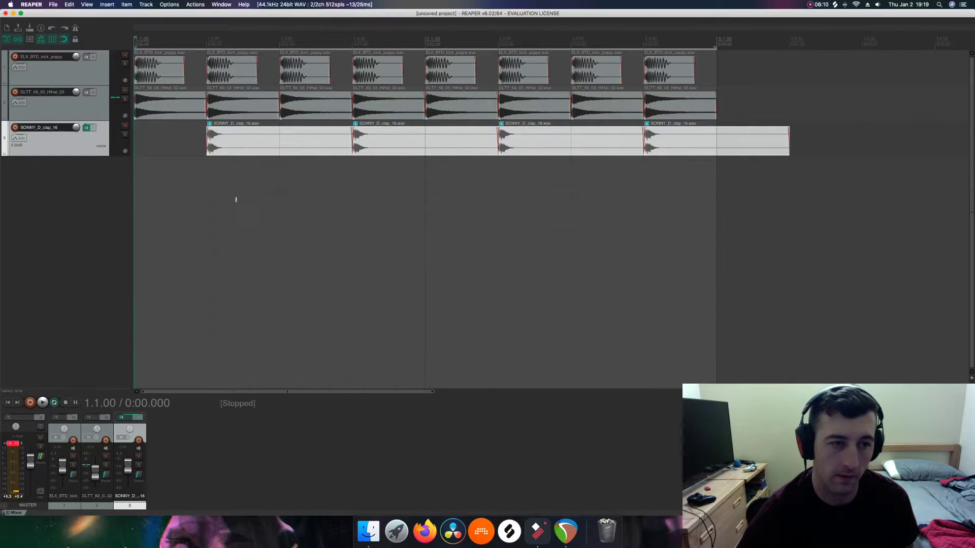
- Add the VST OTT (Xfer Records) effect after ValhallaRoom on the clap track
left_click(86, 128)
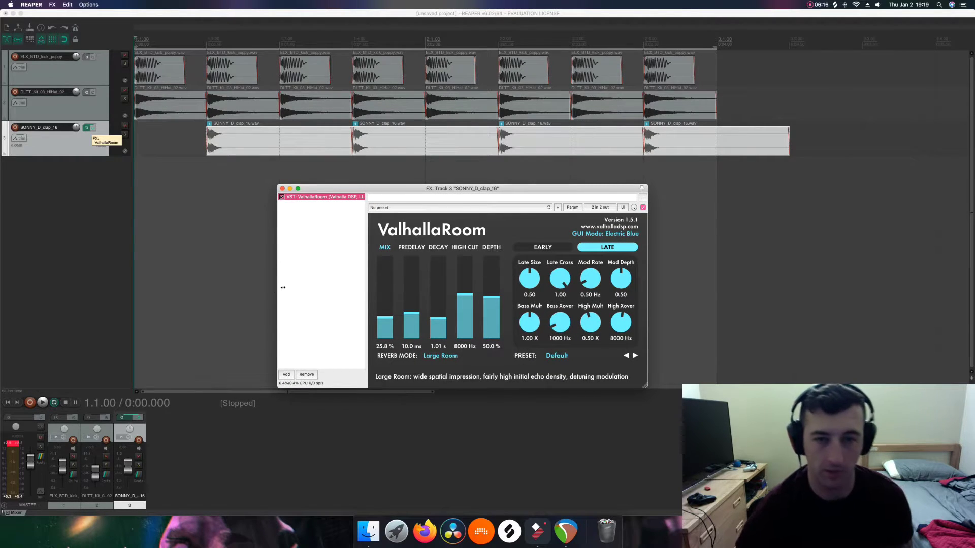
left_click(287, 372)
scroll(148, 91, "up", 15)
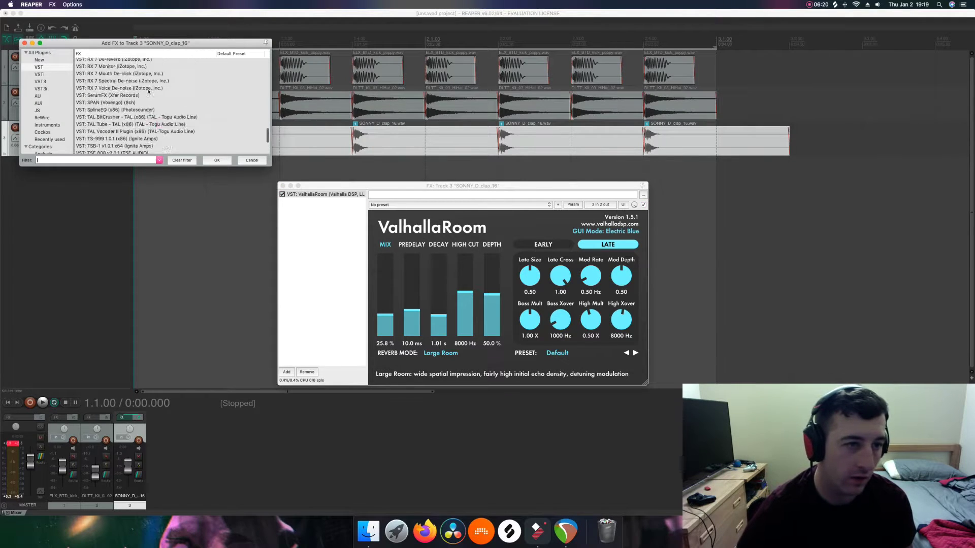
scroll(148, 91, "up", 1)
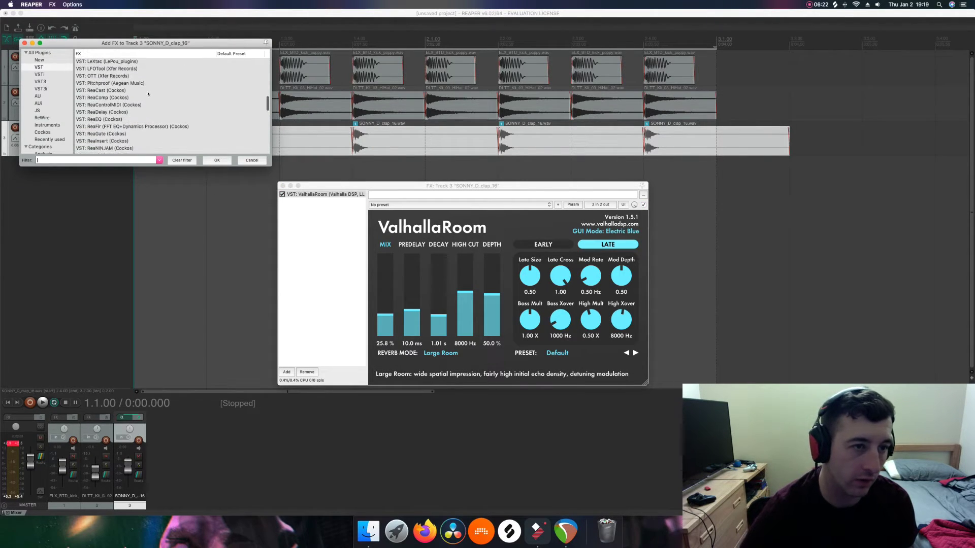
scroll(115, 95, "up", 3)
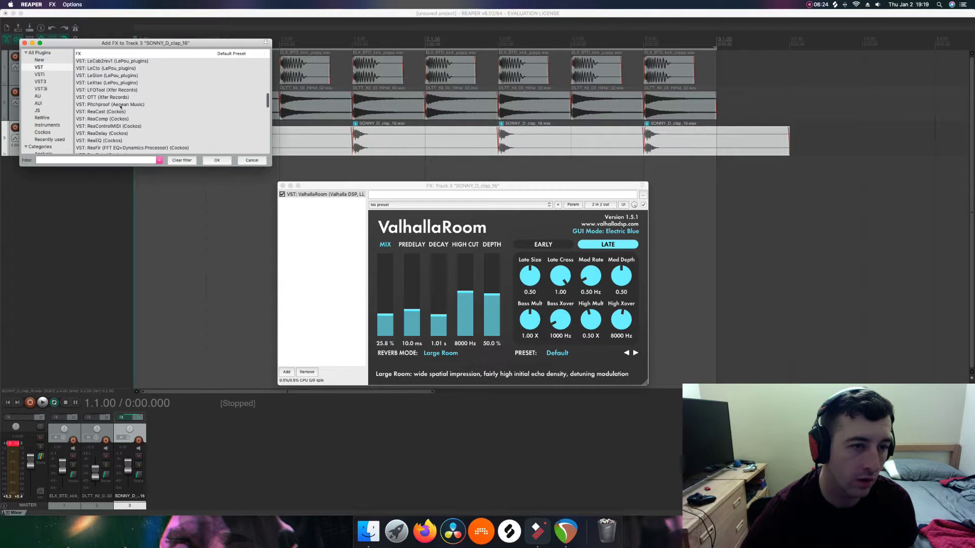
left_click(112, 98)
left_click(216, 160)
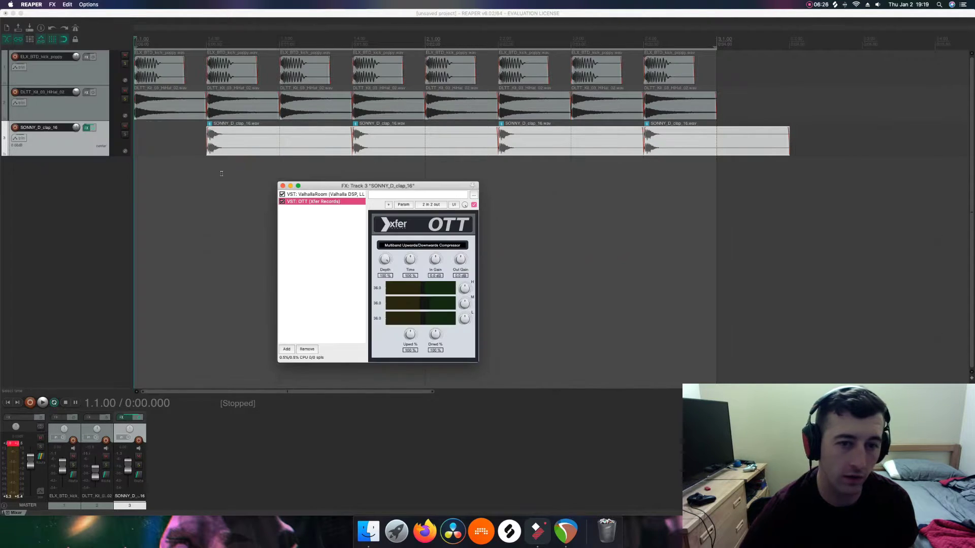
- Try OTT on the looping claps with its depth lowered to about 48%, bypass it, and remove it from the effect chain
left_click(315, 194)
left_click(320, 201)
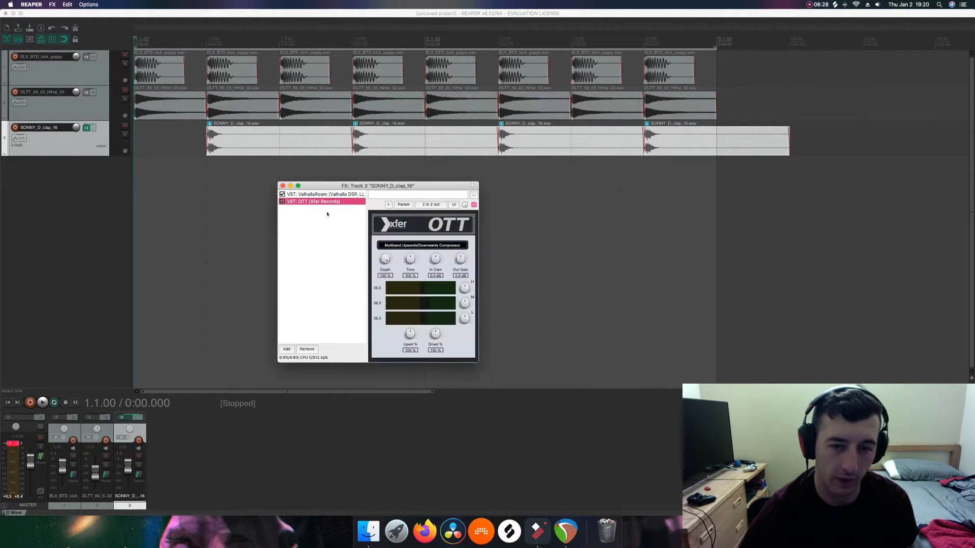
key("space")
left_click_drag(395, 275, 392, 305)
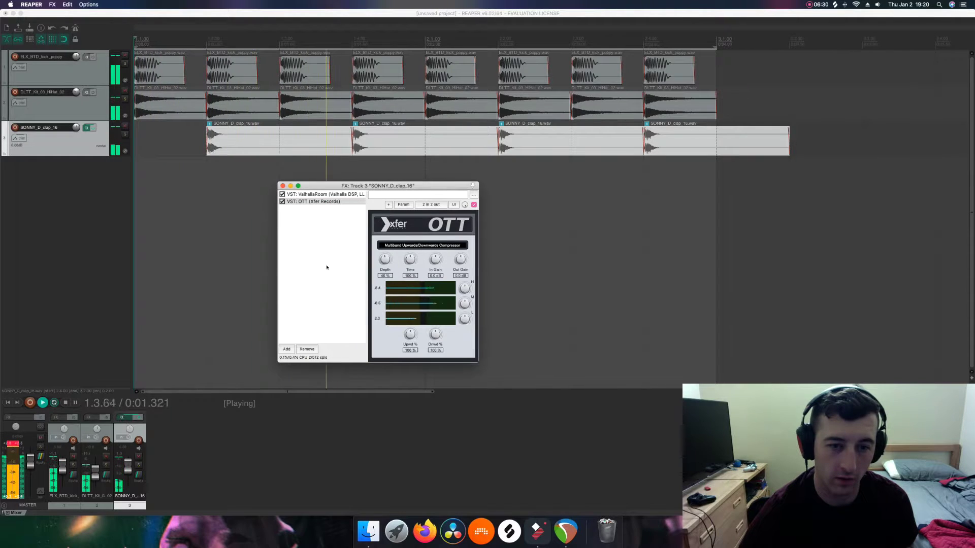
left_click(284, 202)
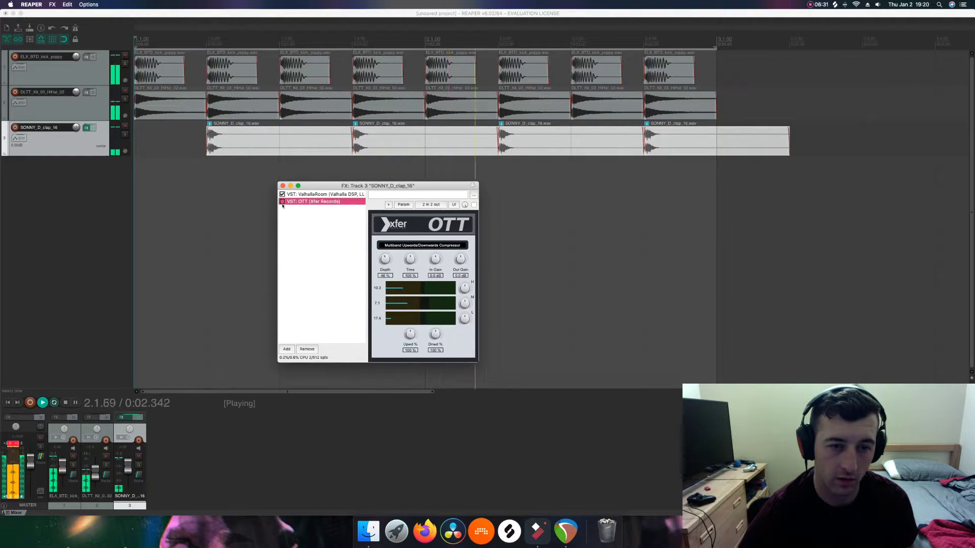
left_click(306, 349)
key("Escape")
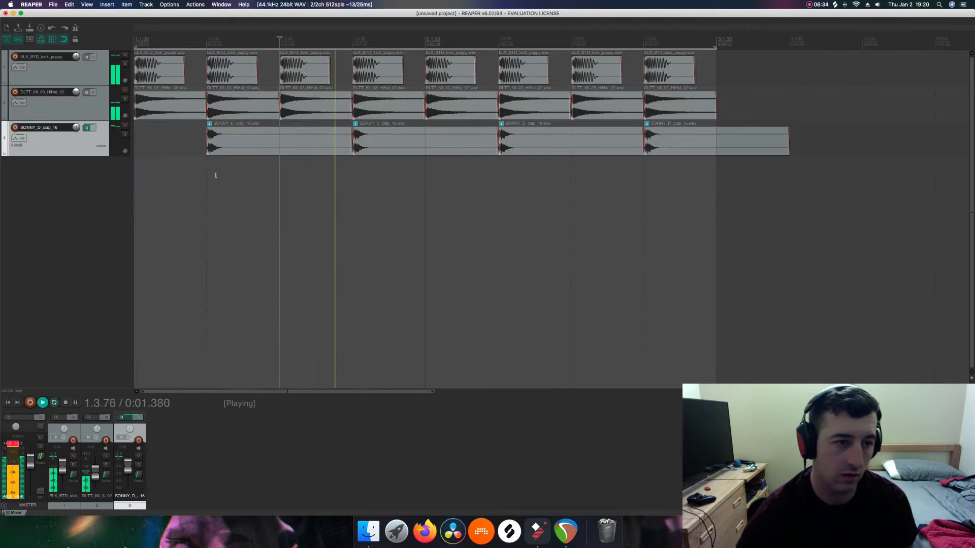
- Lower the clap track's volume slightly while the pattern plays, and stop playback
scroll(229, 213, "down", 2)
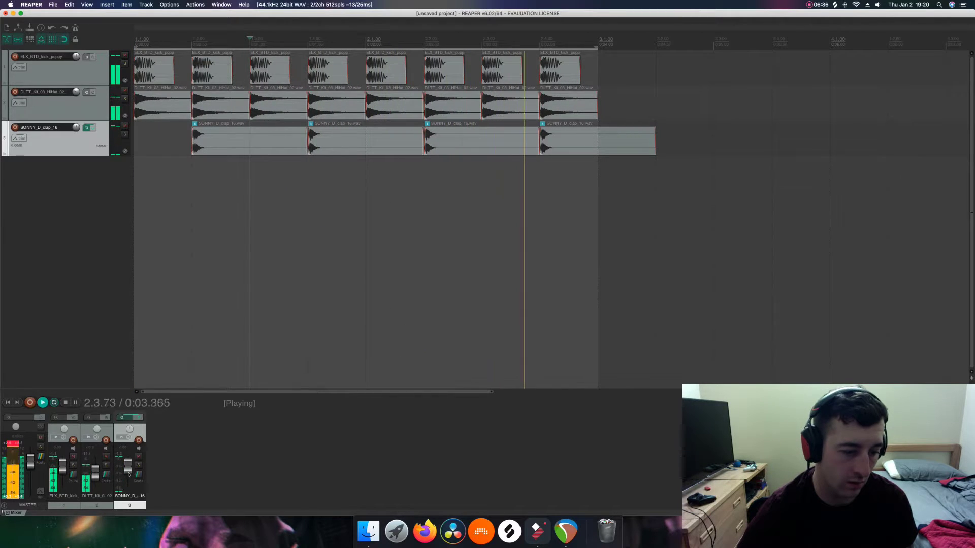
left_click_drag(128, 465, 129, 476)
key("space")
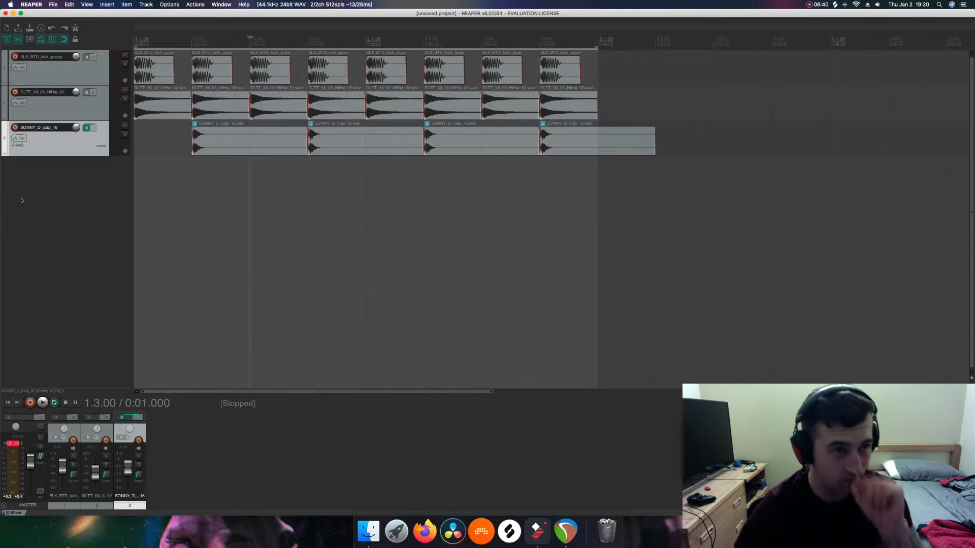
- Open the virtual instrument selection for a new track and look through the VST and full plug-in lists for an instrument
right_click(27, 195)
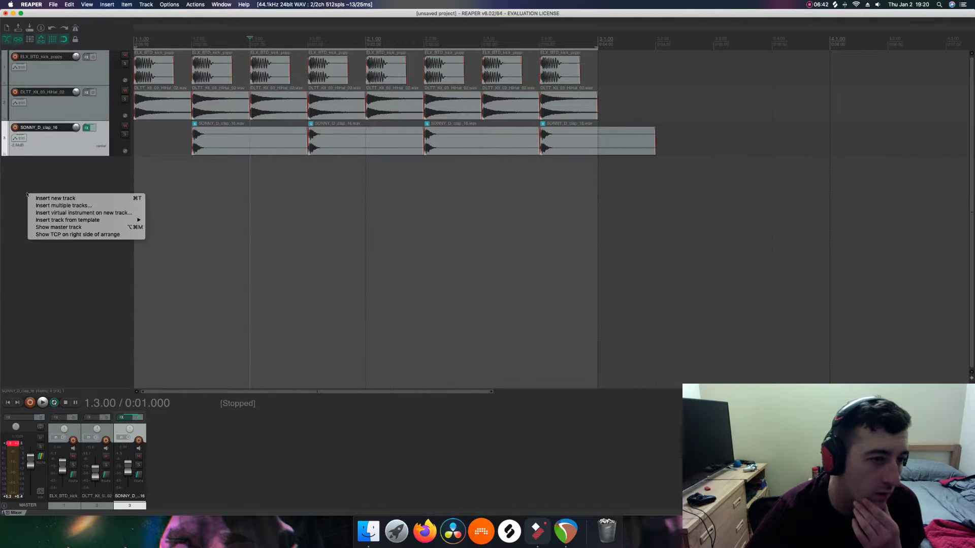
left_click(78, 213)
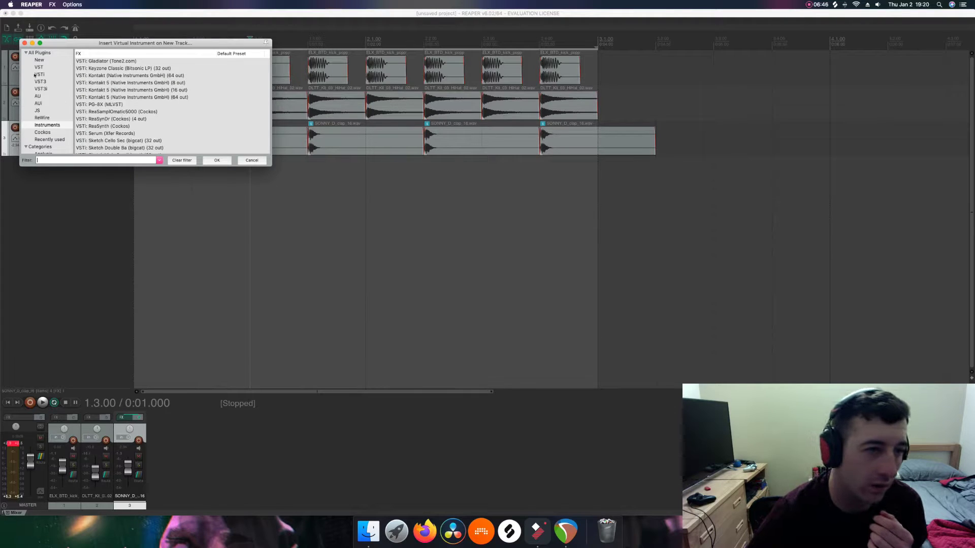
left_click(39, 67)
scroll(104, 100, "up", 15)
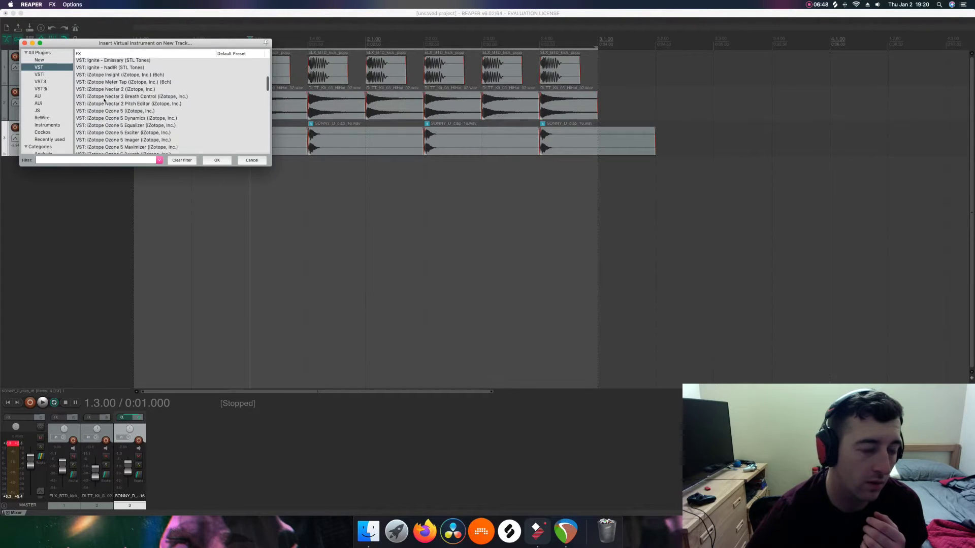
scroll(117, 112, "down", 8)
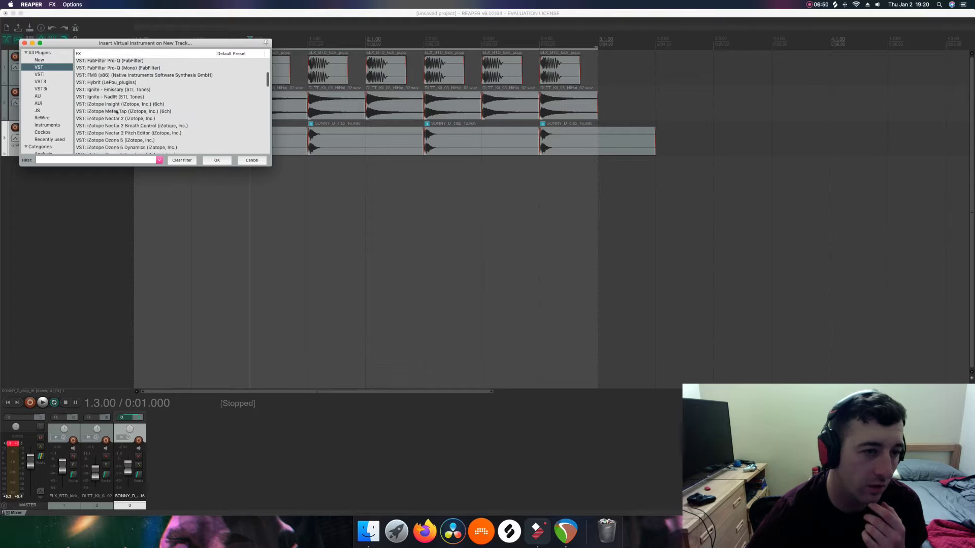
scroll(116, 113, "down", 1)
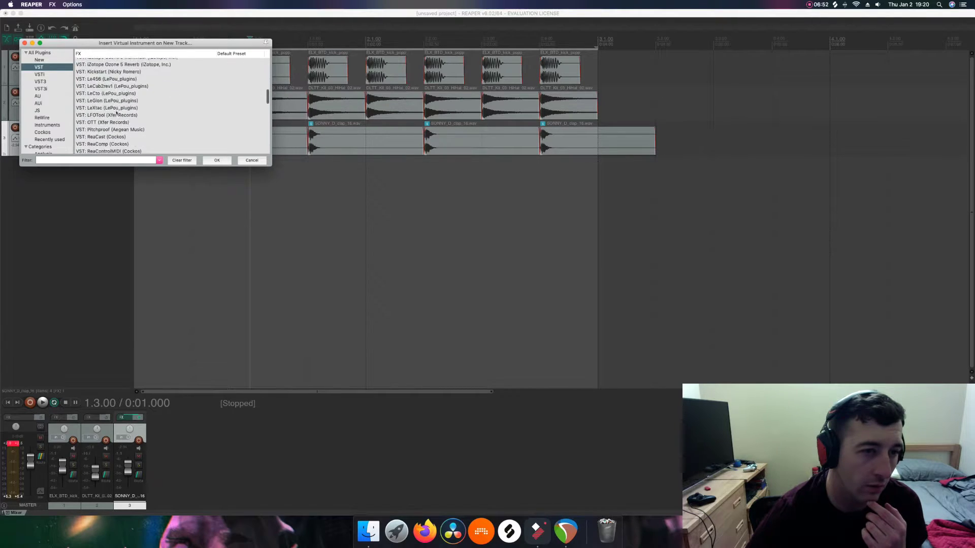
scroll(116, 113, "down", 5)
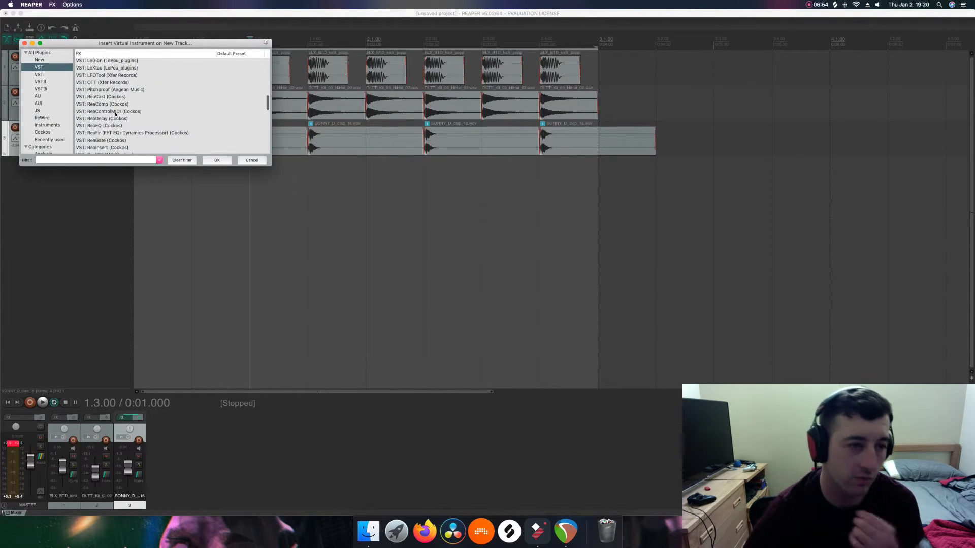
scroll(116, 114, "up", 6)
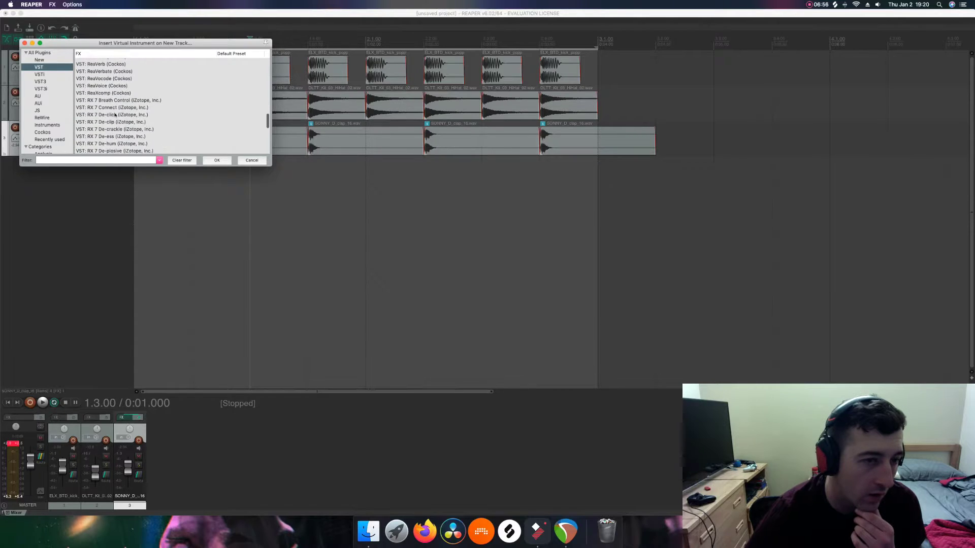
scroll(115, 114, "up", 4)
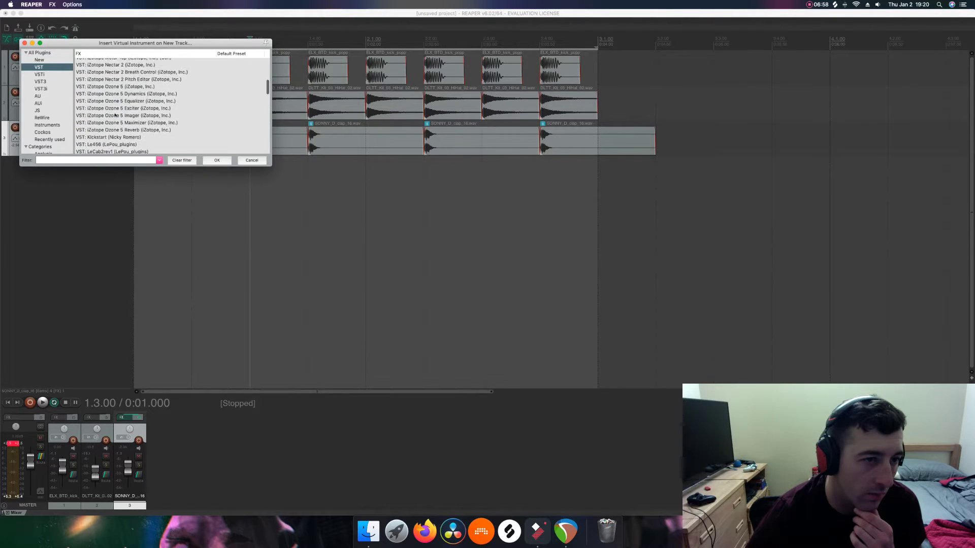
left_click(113, 118)
scroll(112, 118, "down", 3)
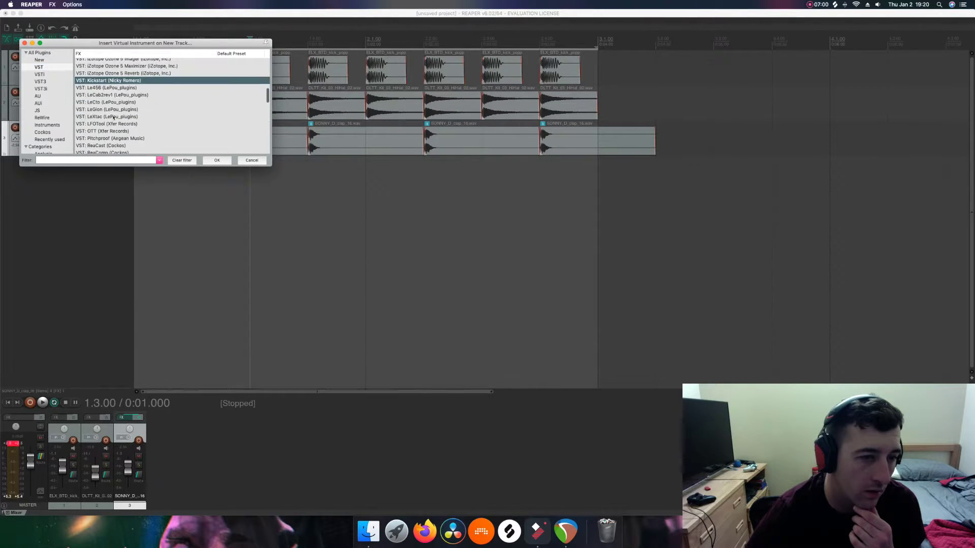
left_click(39, 53)
scroll(156, 103, "up", 3)
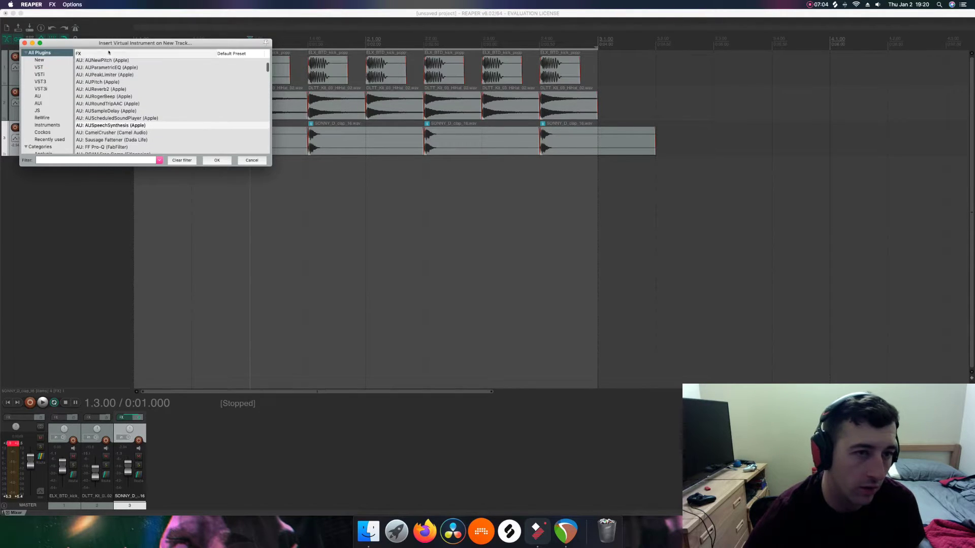
- Filter the plug-ins by "key" and insert VSTi Keyzone Classic (Bitsonic LP) on a new track, accepting the build of its output tracks
left_click(108, 160)
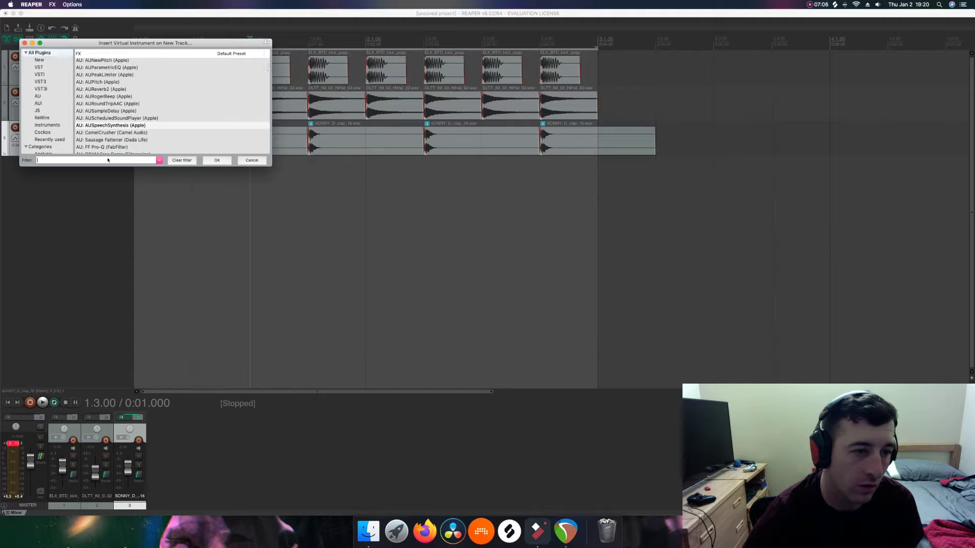
type("key")
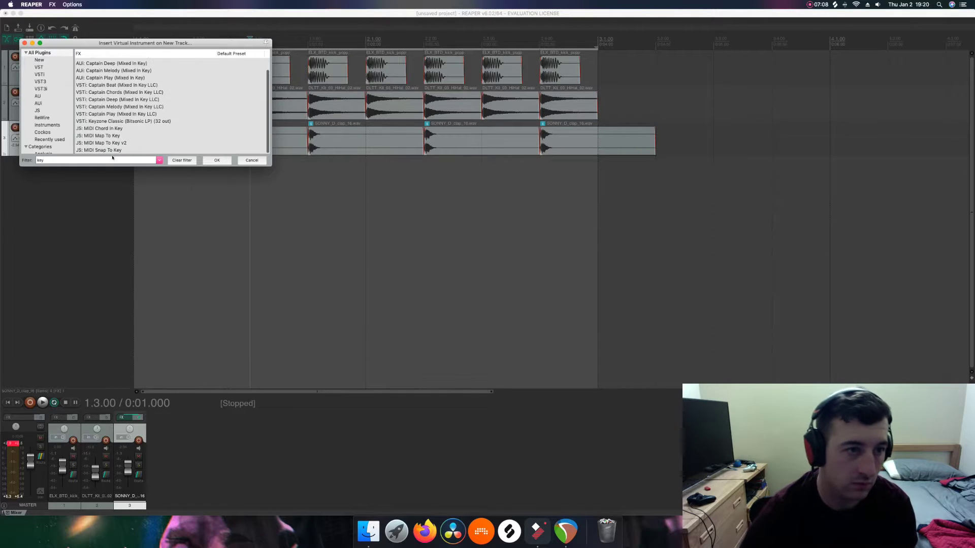
left_click(109, 122)
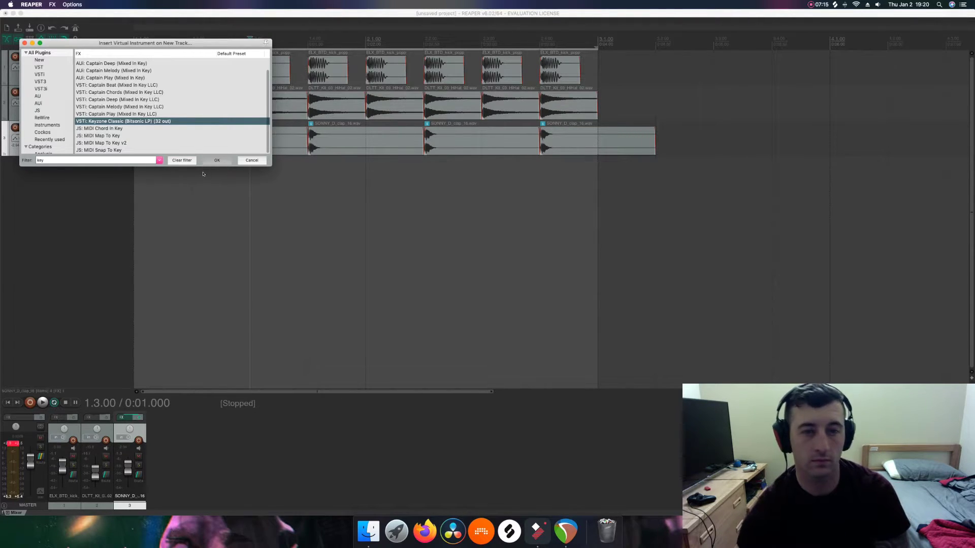
left_click(217, 159)
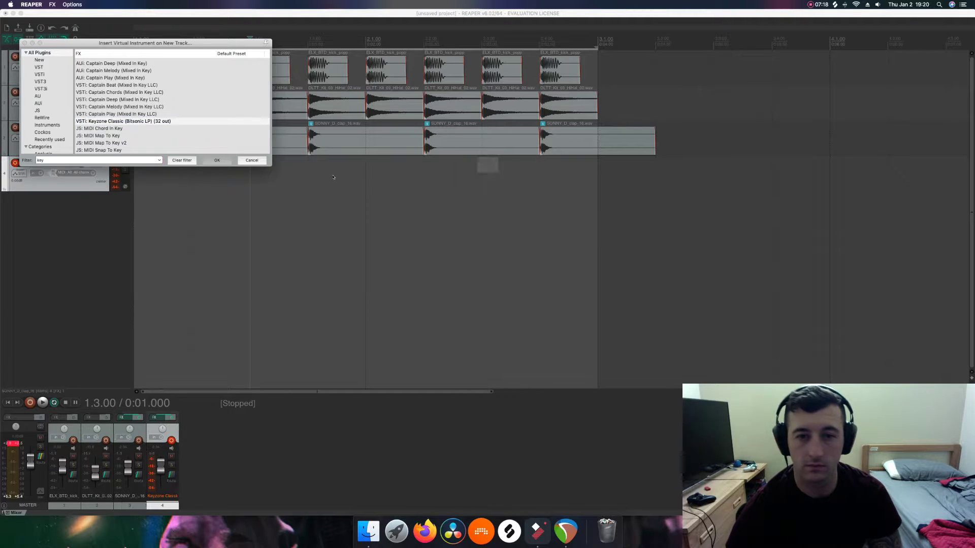
left_click(538, 214)
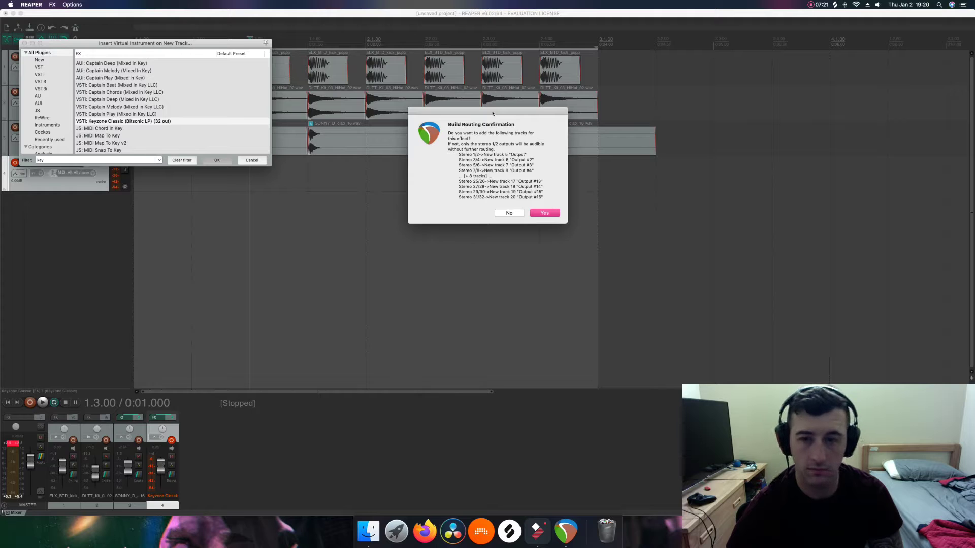
left_click_drag(492, 113, 462, 121)
left_click(515, 221)
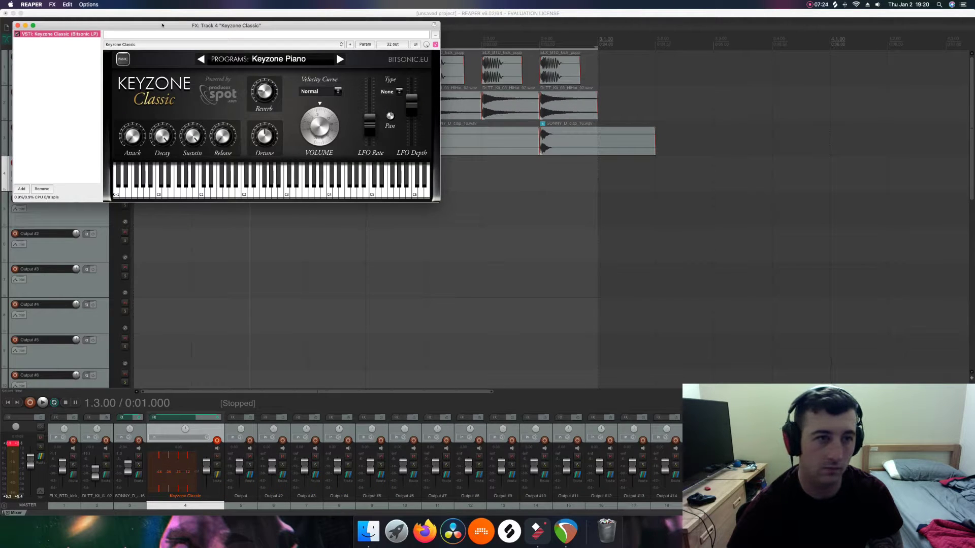
- Load the Yamaha Grand Piano program in Keyzone Classic and close the effect window
left_click_drag(162, 25, 386, 136)
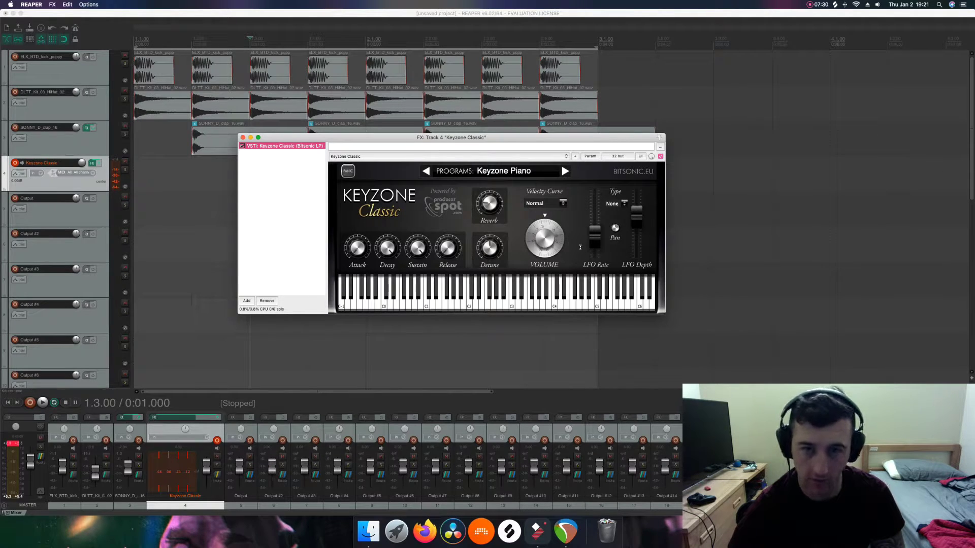
left_click(565, 172)
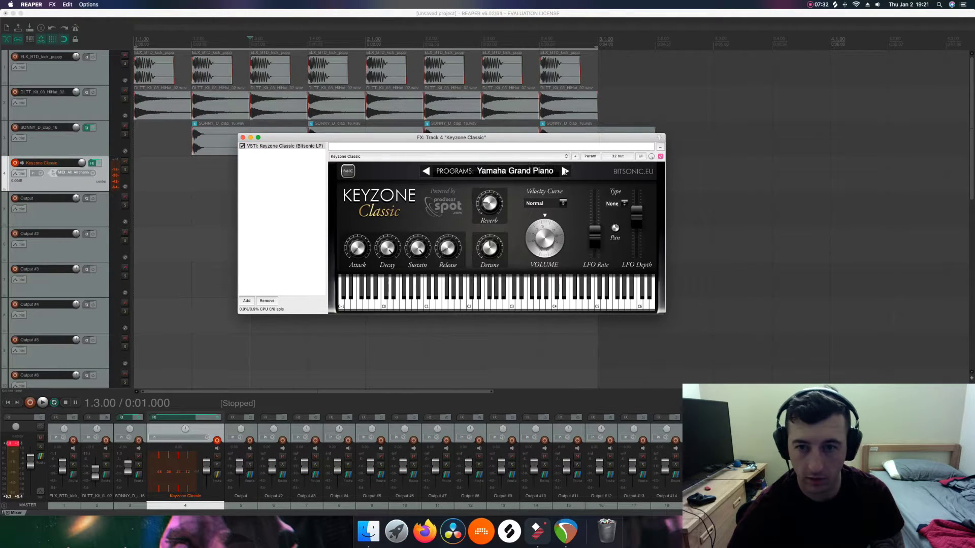
left_click(242, 138)
- Set a time selection over the first two beats, from 1.1.00 to 1.3.00, without applying any selection command
left_click(168, 183)
left_click_drag(140, 177, 243, 181)
right_click(173, 170)
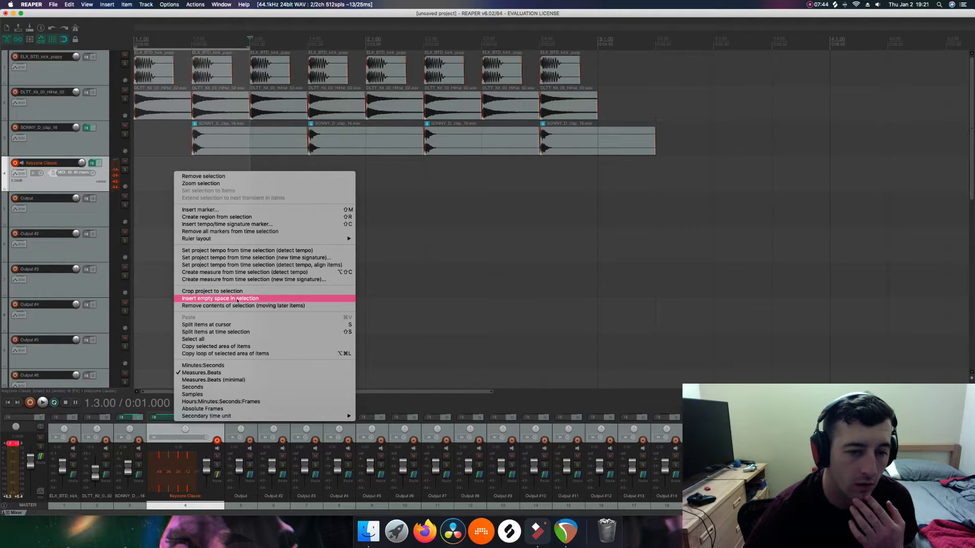
left_click(118, 282)
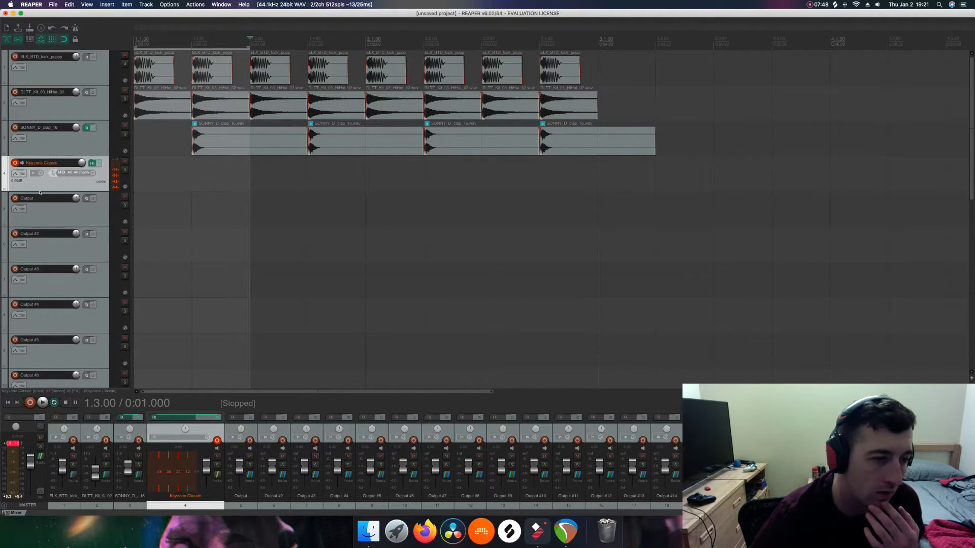
- Remove all the extra output tracks, from Output through Output #16, below the Keyzone Classic track
scroll(40, 192, "down", 10)
scroll(40, 192, "up", 10)
scroll(43, 191, "down", 10)
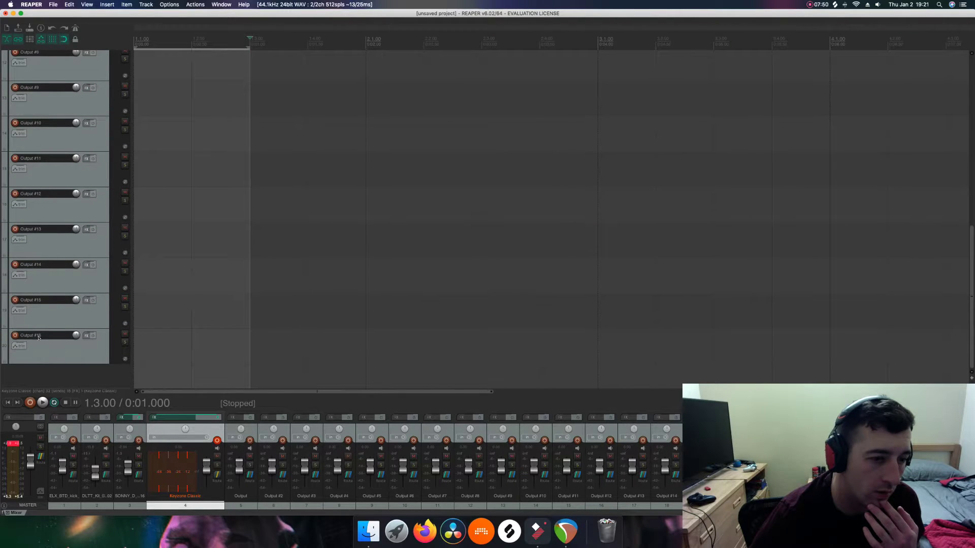
left_click(70, 364)
scroll(67, 305, "up", 10)
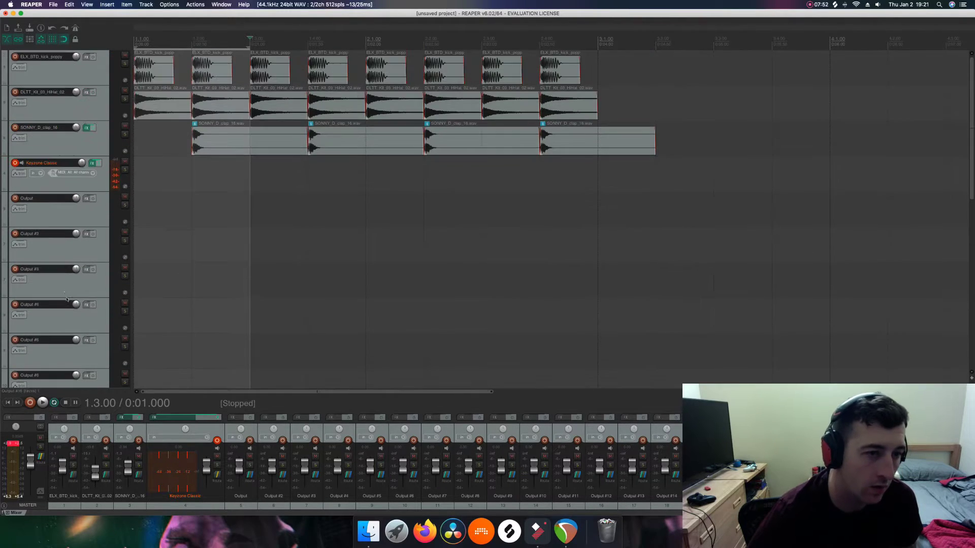
left_click(69, 222, "shift")
right_click(69, 223)
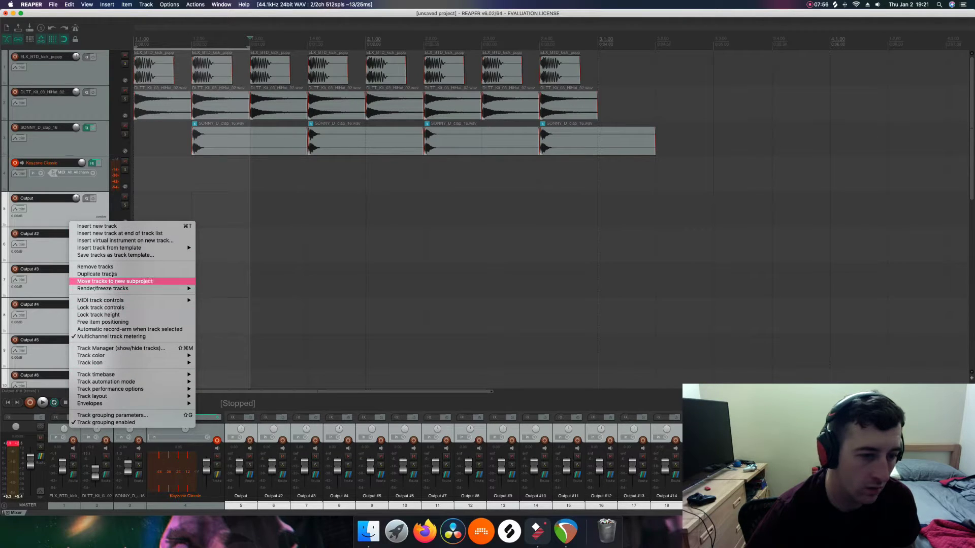
left_click(112, 267)
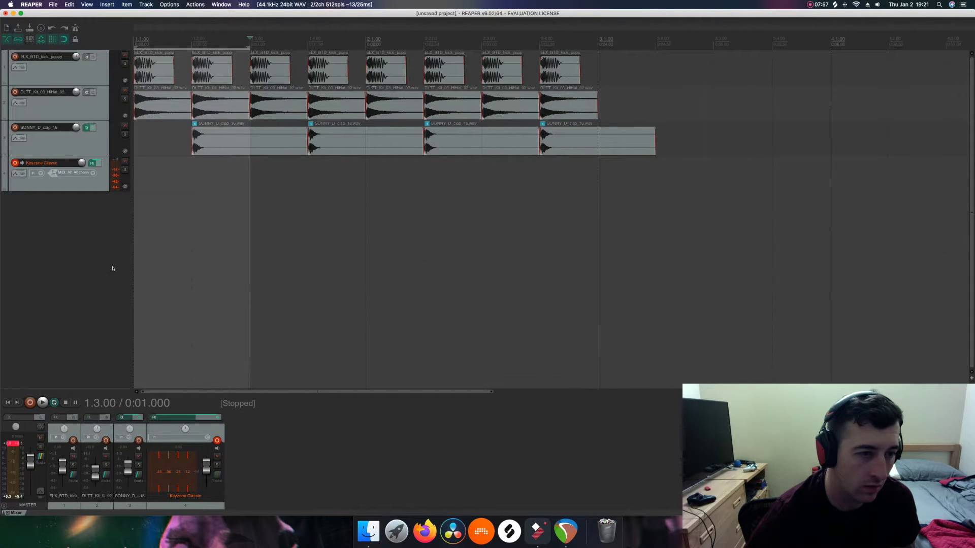
- Insert a new MIDI item at the start of the Keyzone Classic track and extend it to the end of bar 2
left_click(96, 188)
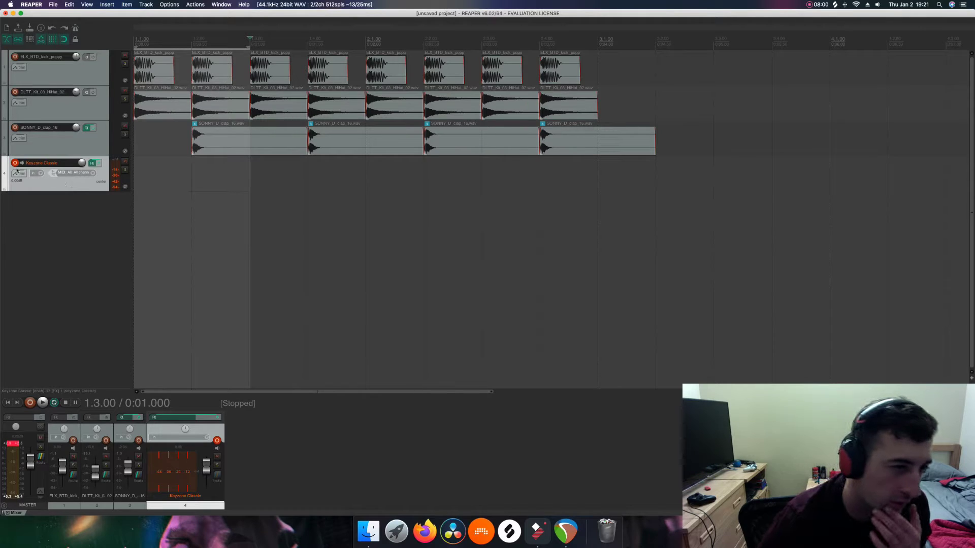
left_click(142, 166)
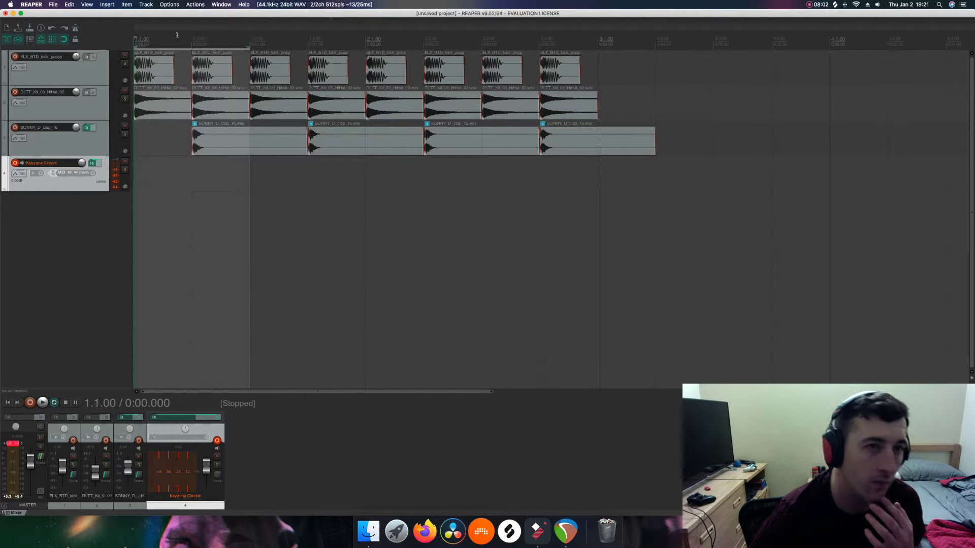
left_click(100, 5)
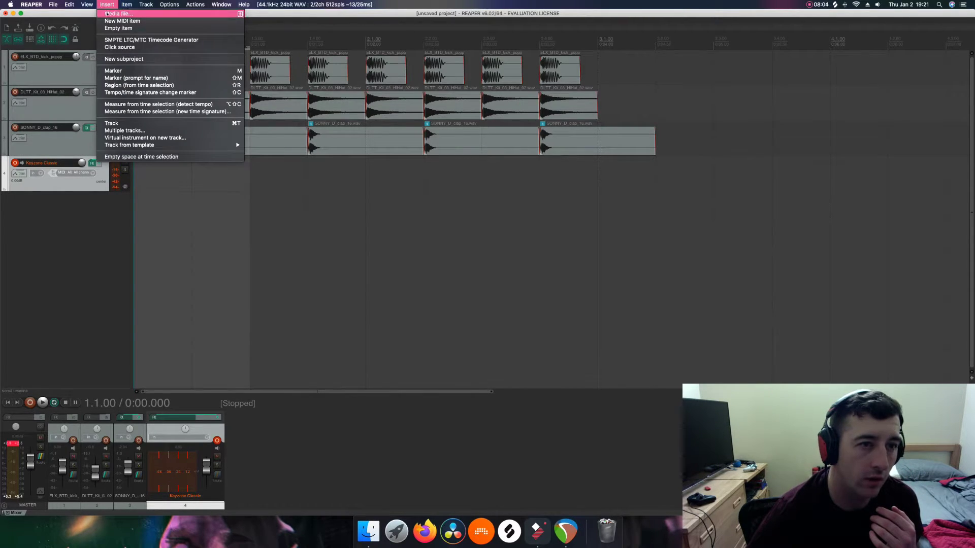
left_click(122, 21)
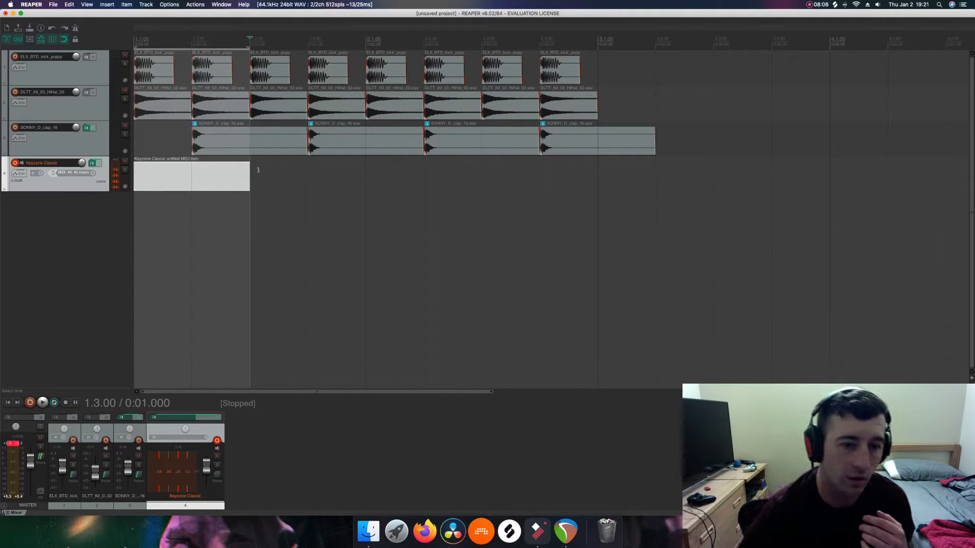
left_click_drag(249, 176, 597, 174)
- Open the Keyzone Classic MIDI item in the MIDI editor, enlarge the editor window, and audition notes on its piano keys
double_click(321, 178)
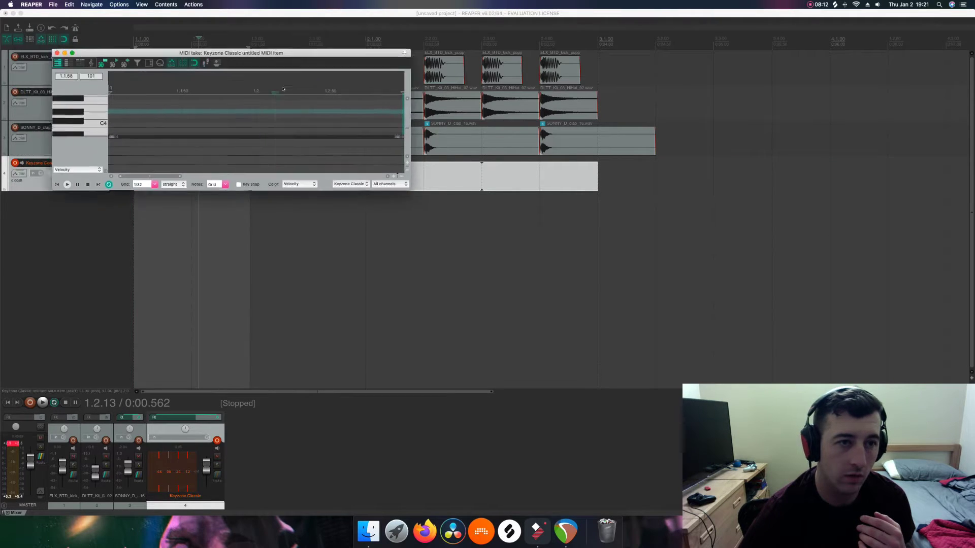
left_click_drag(393, 263, 393, 389)
left_click(307, 224)
left_click_drag(307, 227, 302, 242)
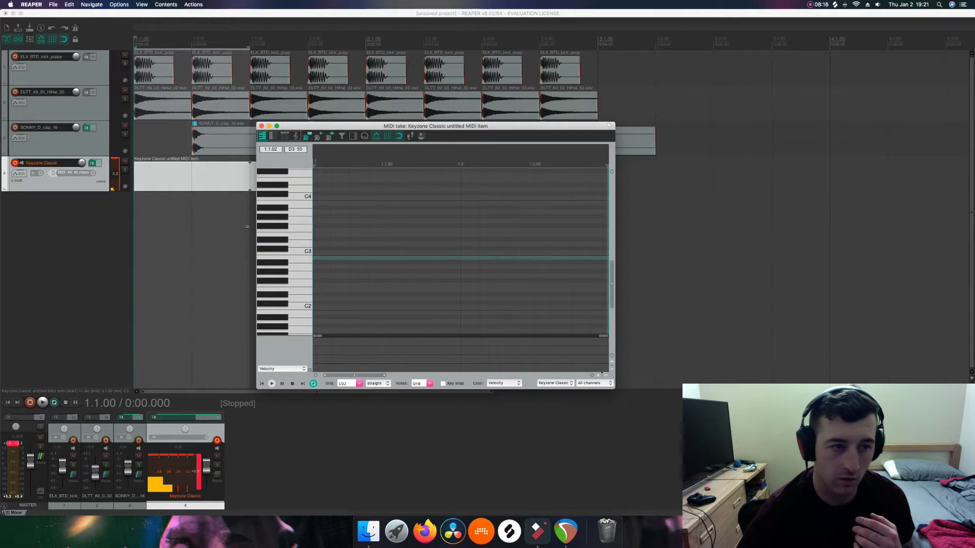
- Disarm recording on the Keyzone Classic track and audition more piano notes in the MIDI editor
left_click(15, 163)
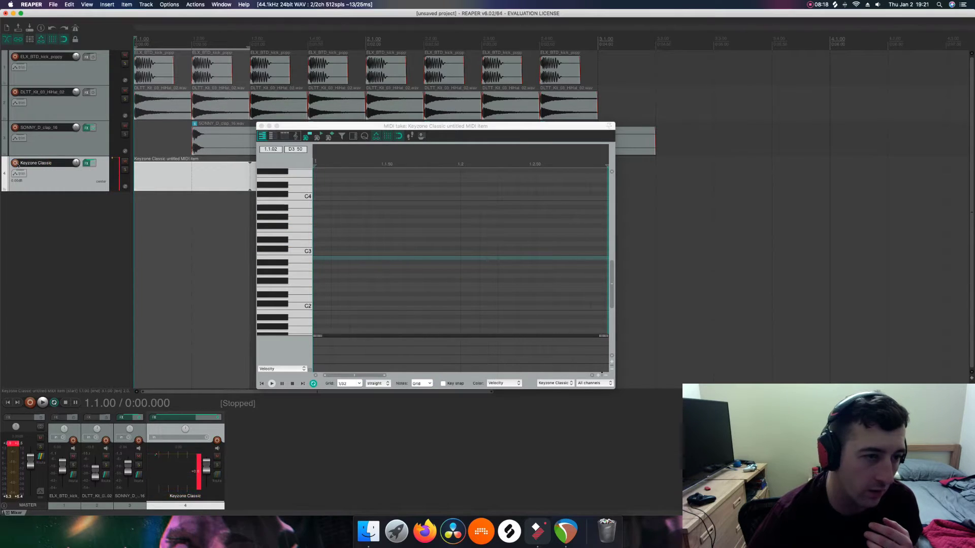
left_click_drag(308, 234, 308, 312)
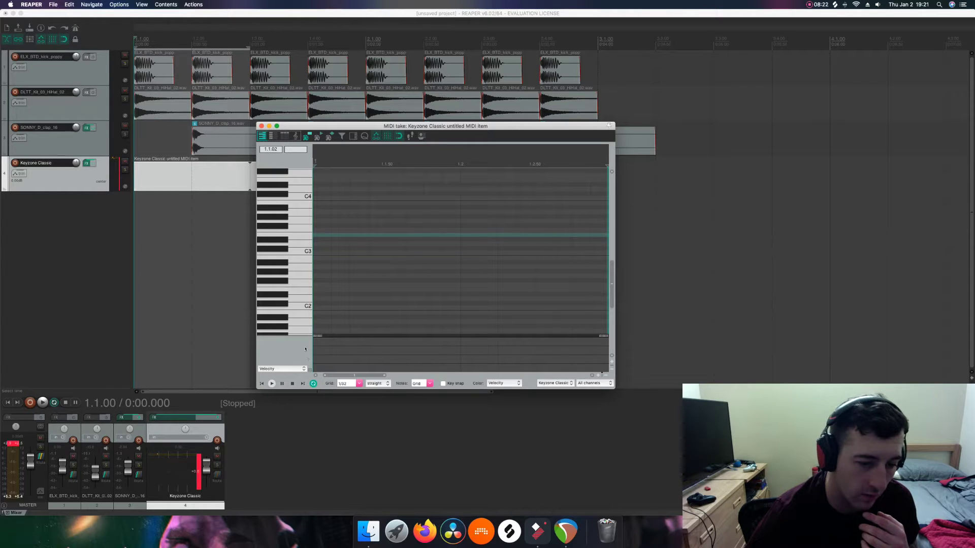
left_click_drag(287, 281, 294, 259)
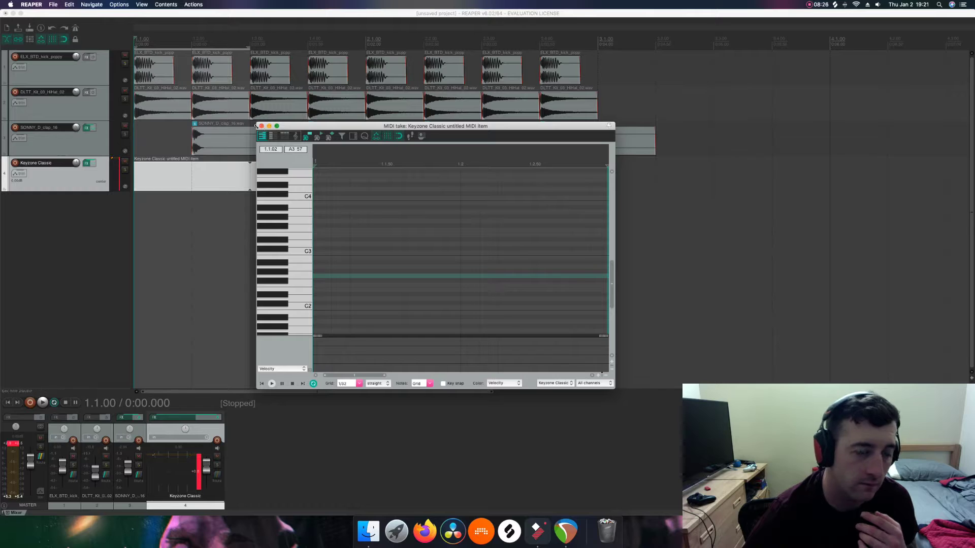
- Check the Keyzone Classic track's sound by soloing and unsoloing it, toggling its record arm, and auditioning piano keys in the MIDI editor
left_click(125, 170)
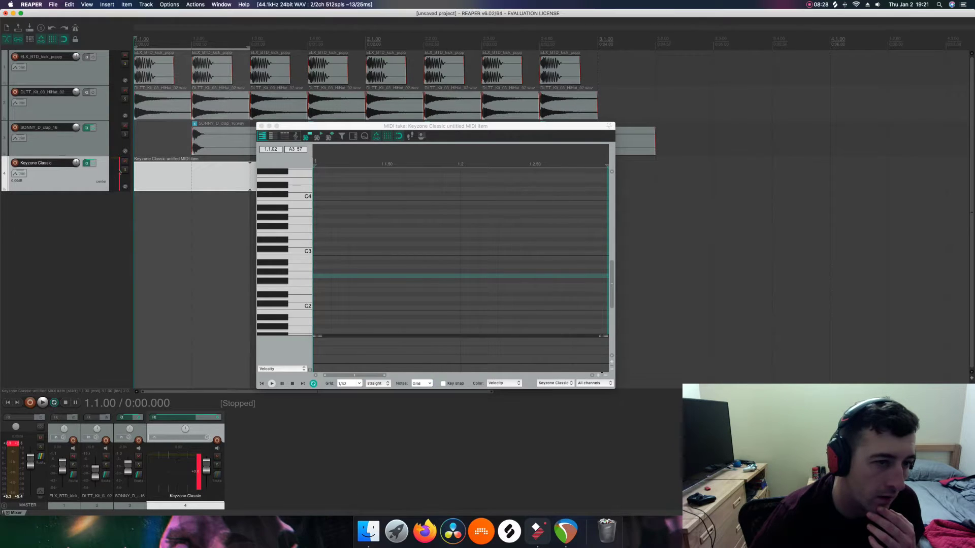
left_click(286, 203)
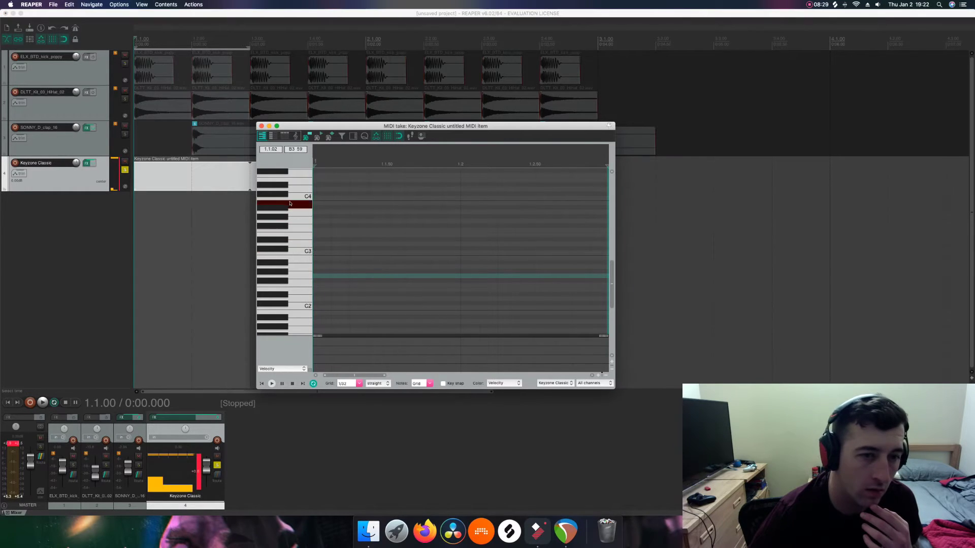
left_click(125, 170)
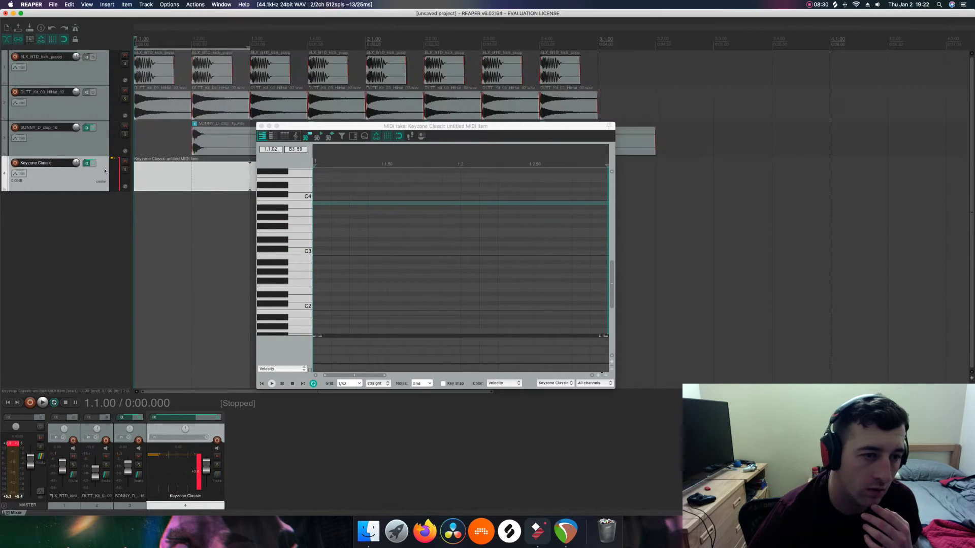
left_click(14, 163)
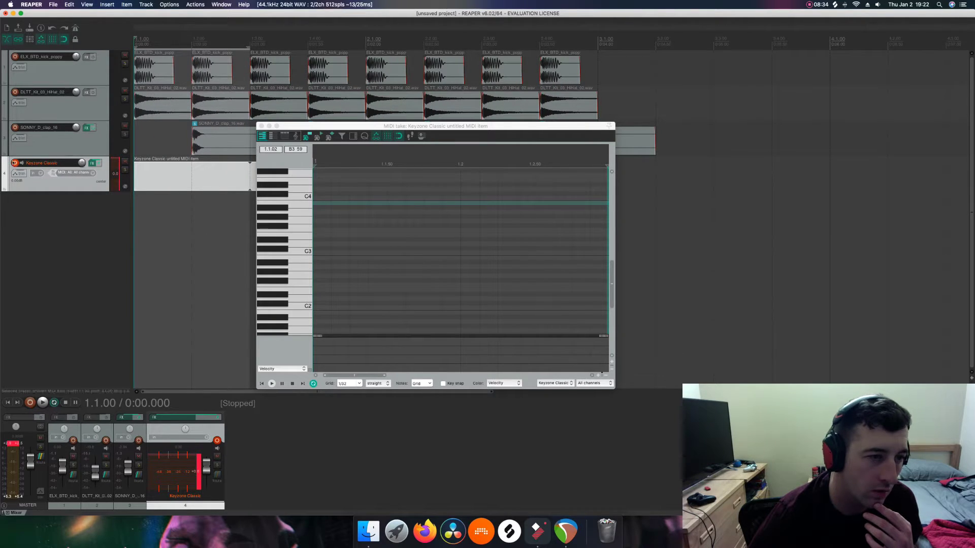
left_click(15, 163)
left_click_drag(278, 197, 290, 174)
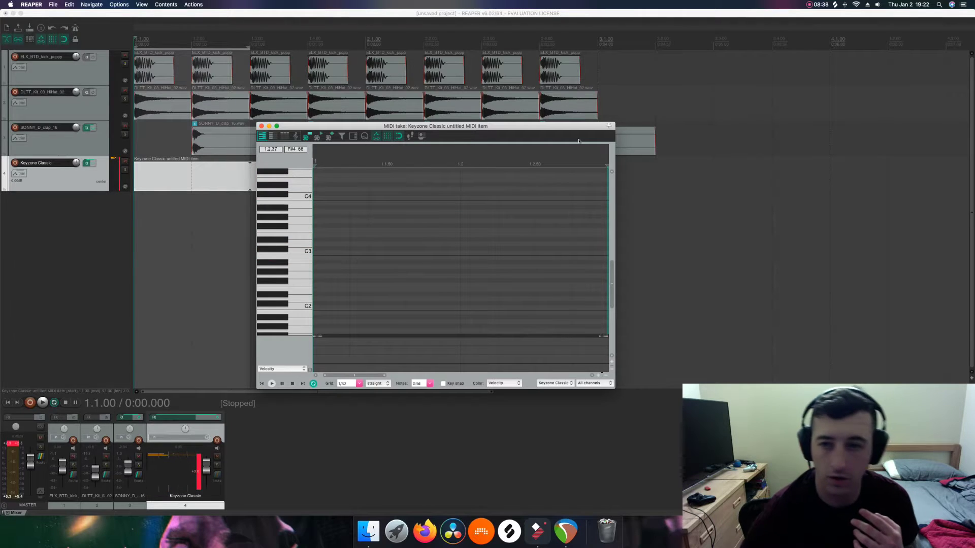
- Close the MIDI editor and remove the Keyzone Classic track
left_click(106, 171)
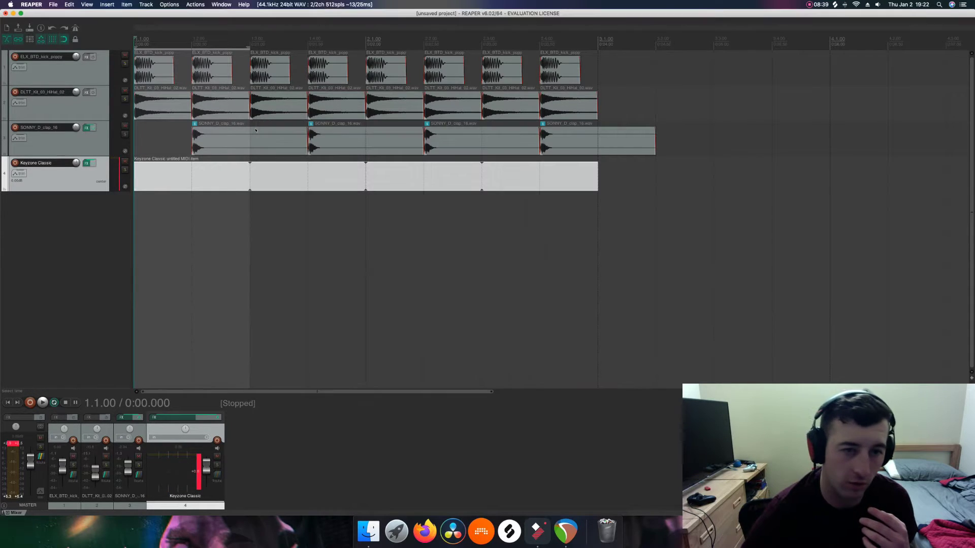
right_click(87, 172)
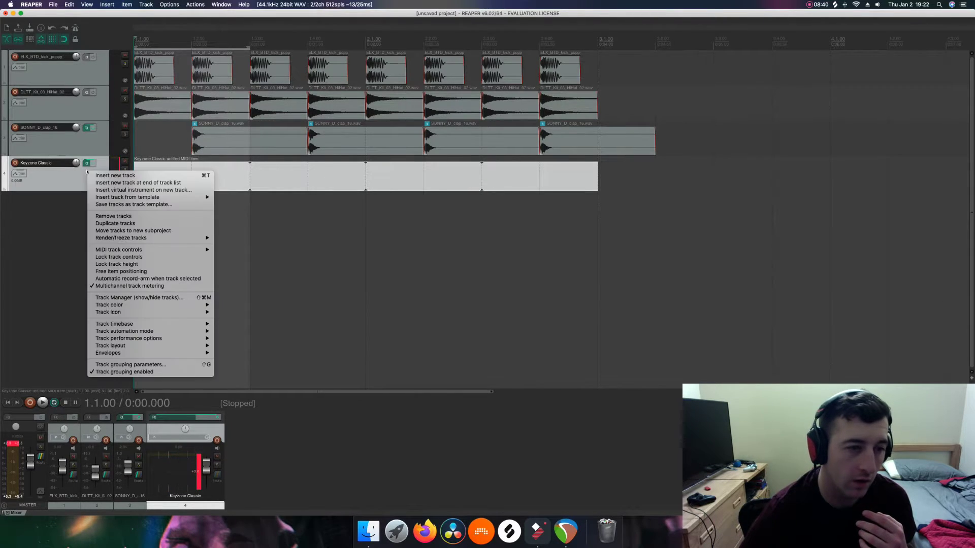
left_click(120, 217)
- Start inserting a virtual instrument on a new track, clear the "key" filter, and look through the VST plug-ins
right_click(66, 188)
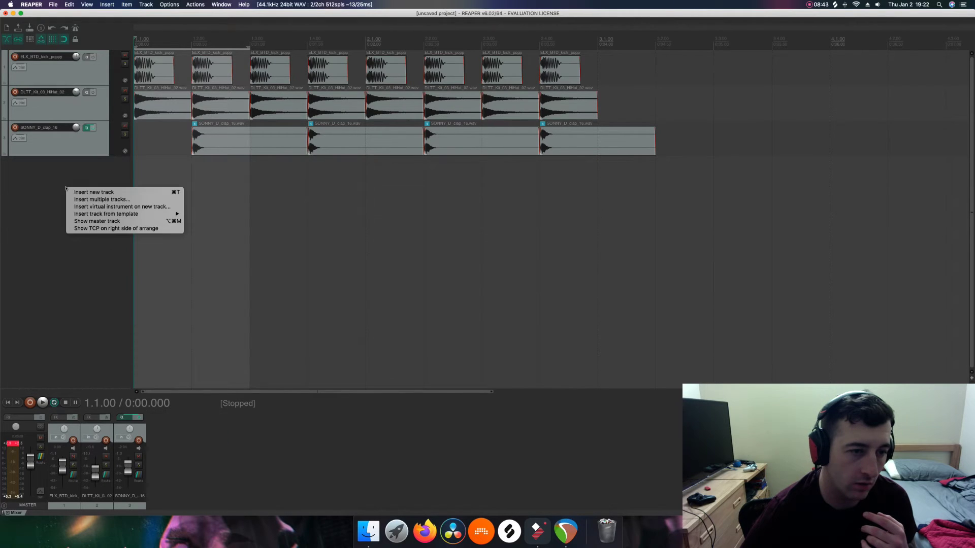
left_click(95, 207)
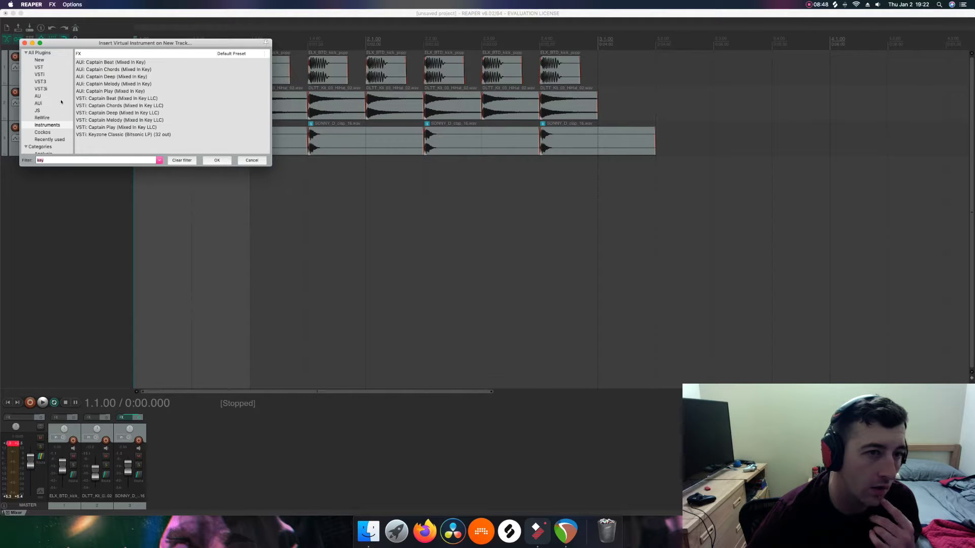
left_click(43, 53)
scroll(154, 101, "down", 3)
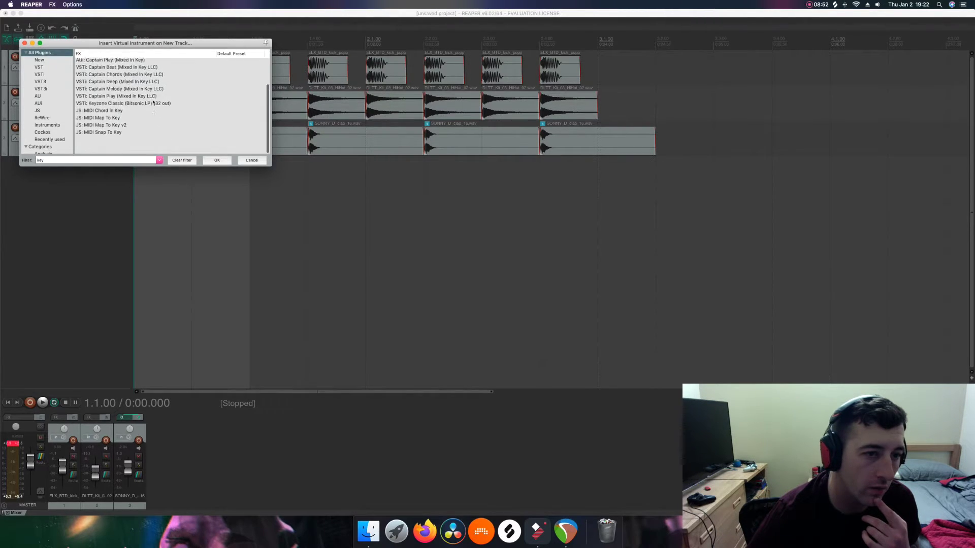
key("Down")
key("Down")
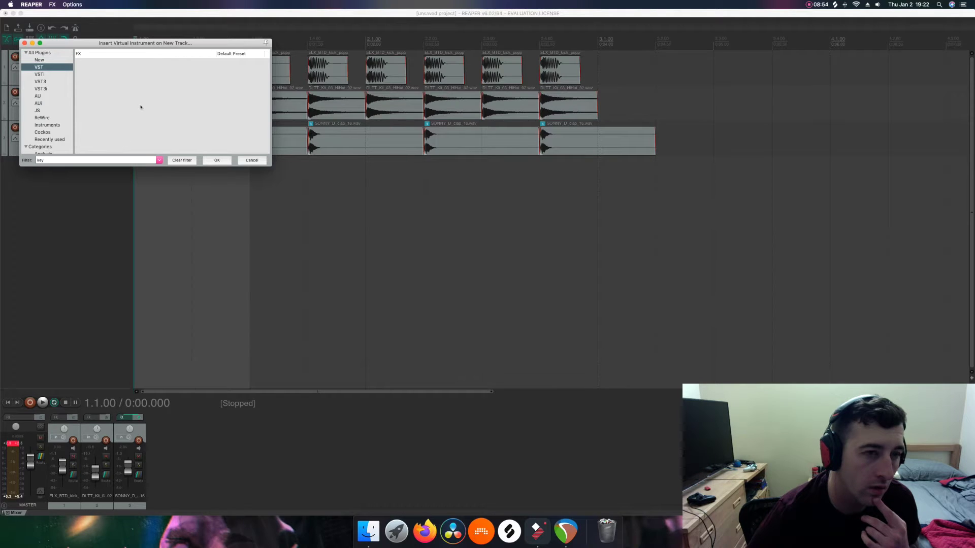
key("Tab")
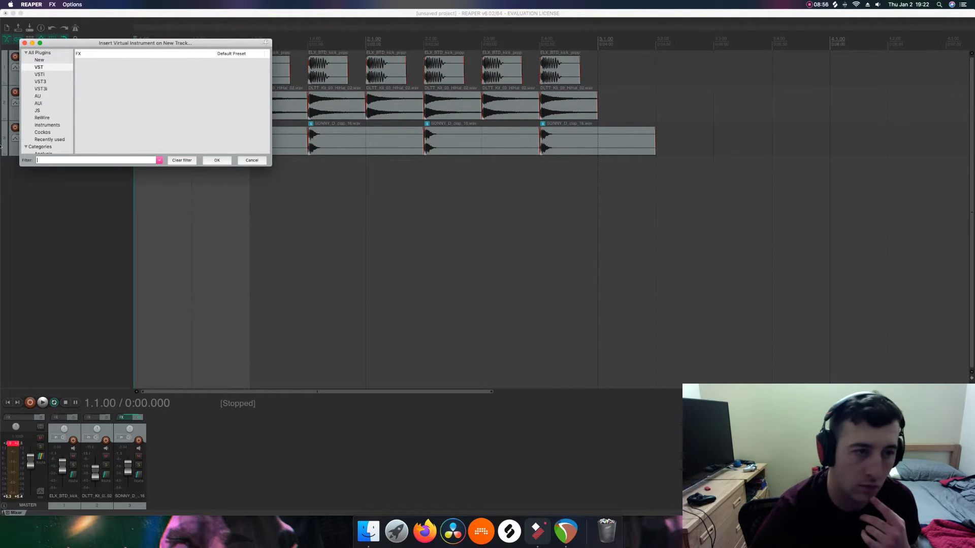
scroll(159, 135, "down", 10)
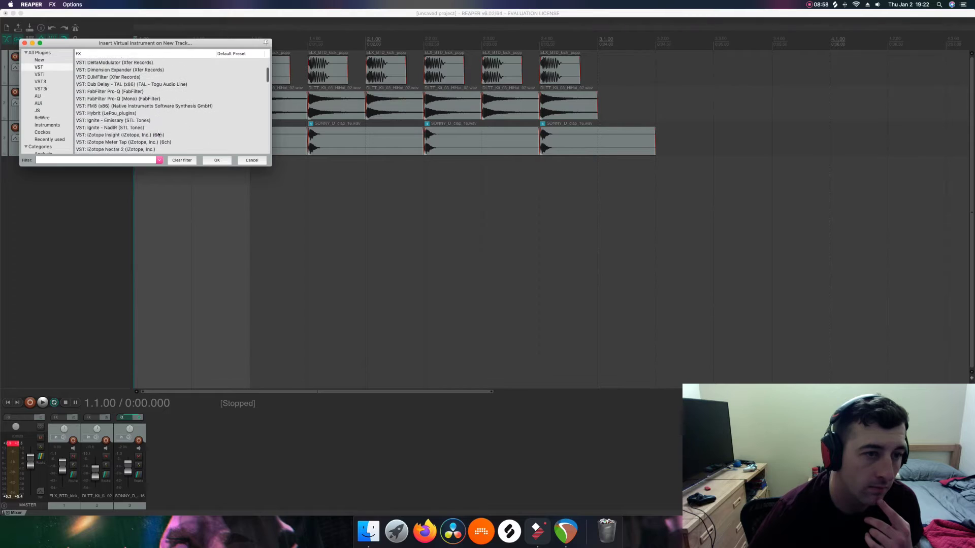
scroll(158, 134, "down", 10)
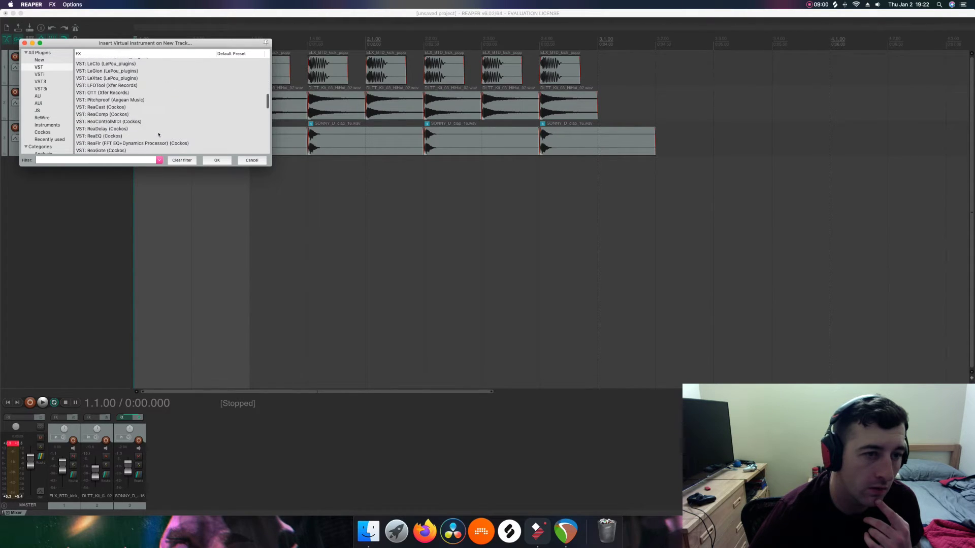
scroll(159, 135, "down", 10)
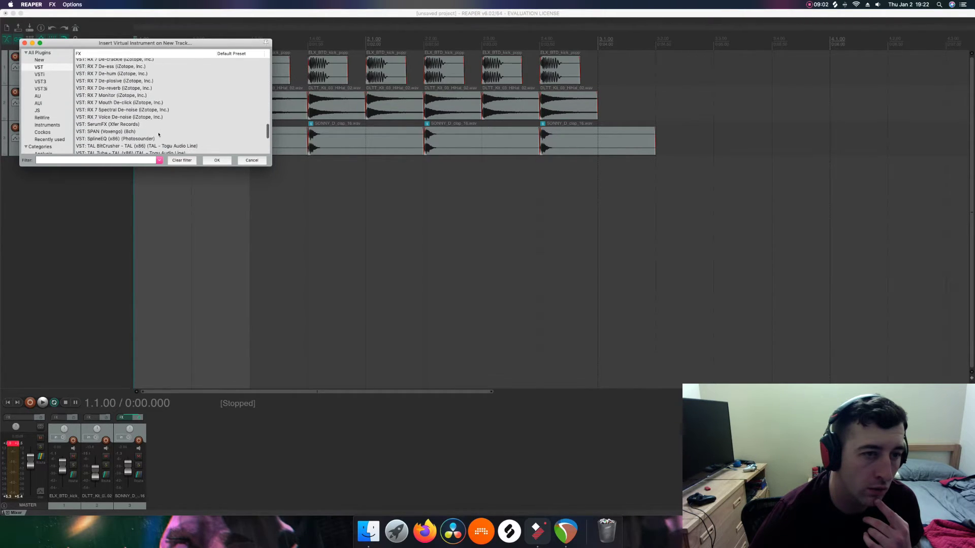
scroll(159, 135, "down", 2)
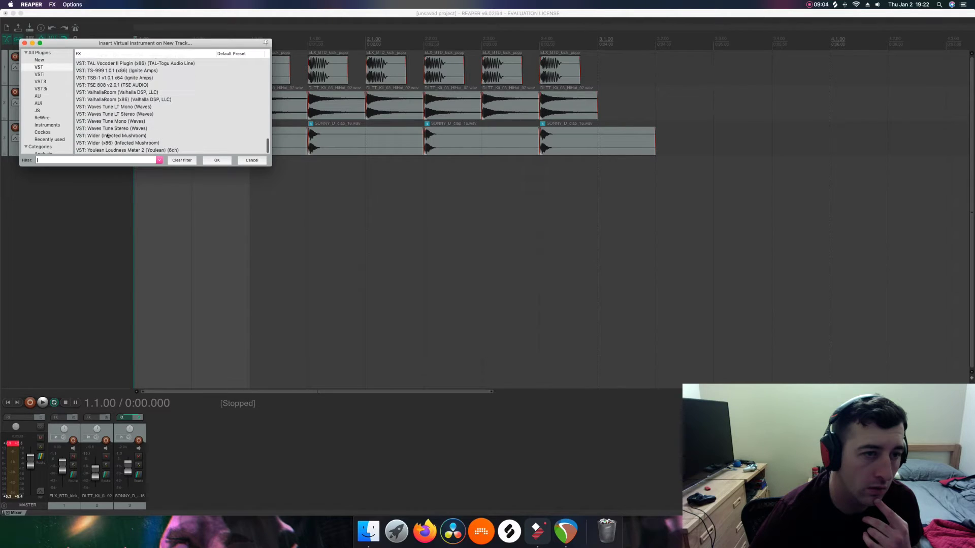
- Choose Spire-1.1 (Reveal Sound) from the instrument plug-ins and insert it on the new track
left_click(46, 125)
left_click(110, 107)
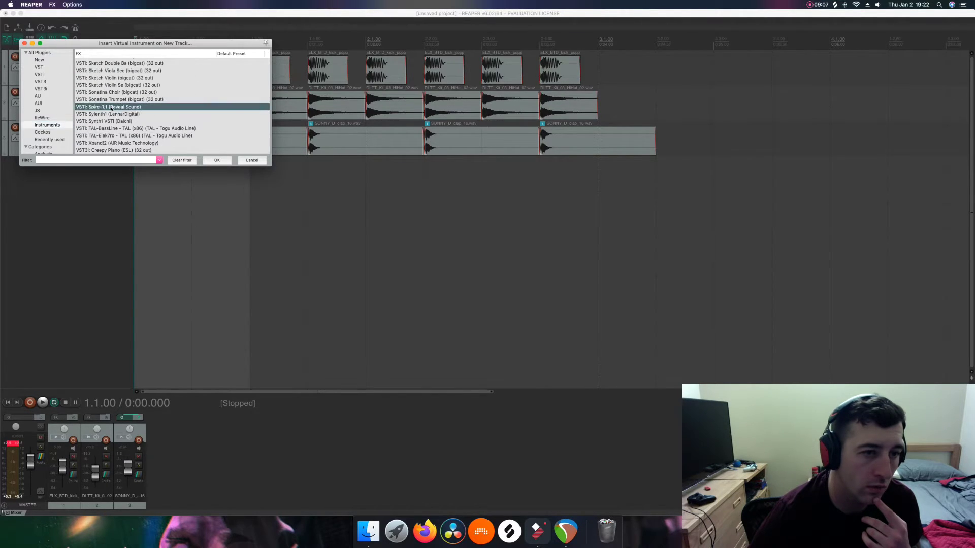
left_click(214, 159)
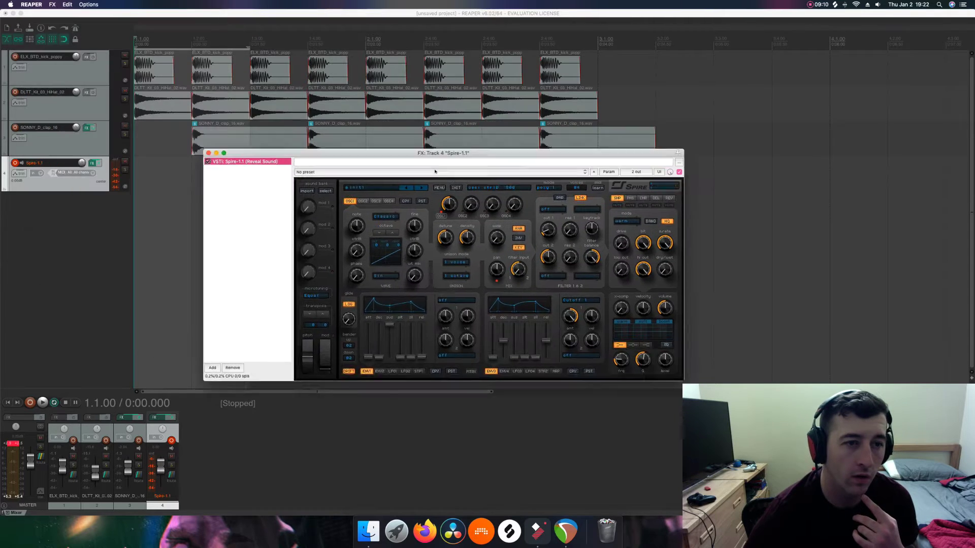
- Select another sound bank in Spire-1.1, load a preset from it, and close the instrument window
left_click_drag(355, 151, 399, 188)
left_click(485, 223)
mouse_move(491, 233)
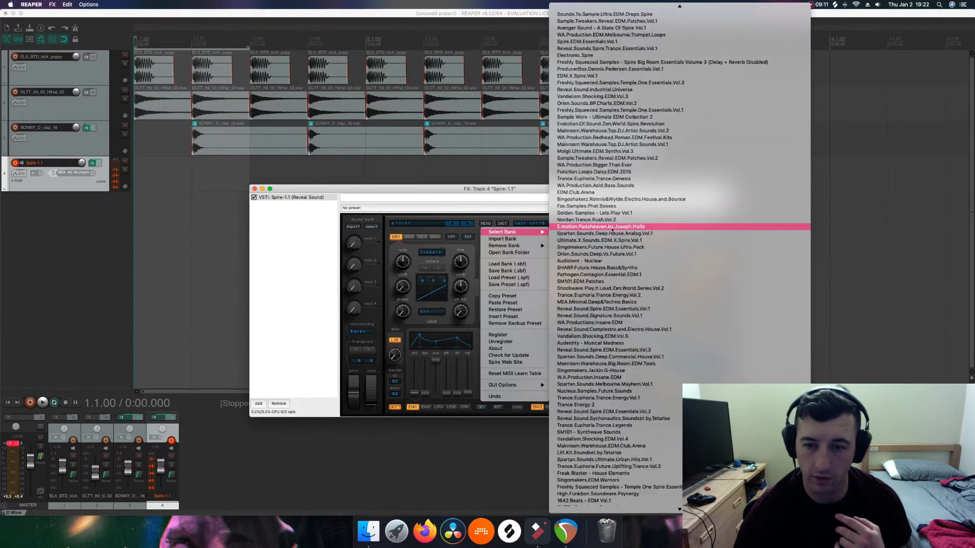
left_click(599, 244)
left_click(429, 224)
scroll(429, 227, "down", 10)
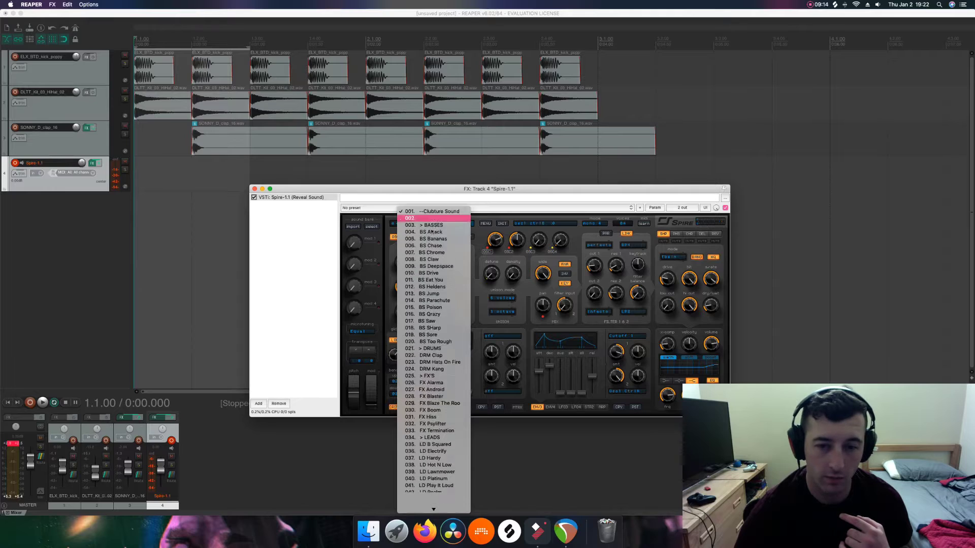
left_click(430, 222)
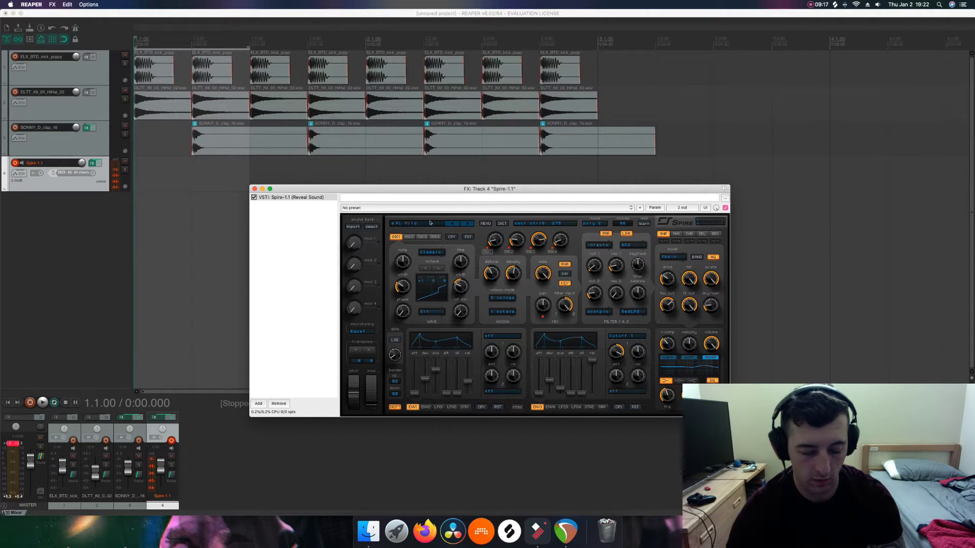
left_click(254, 188)
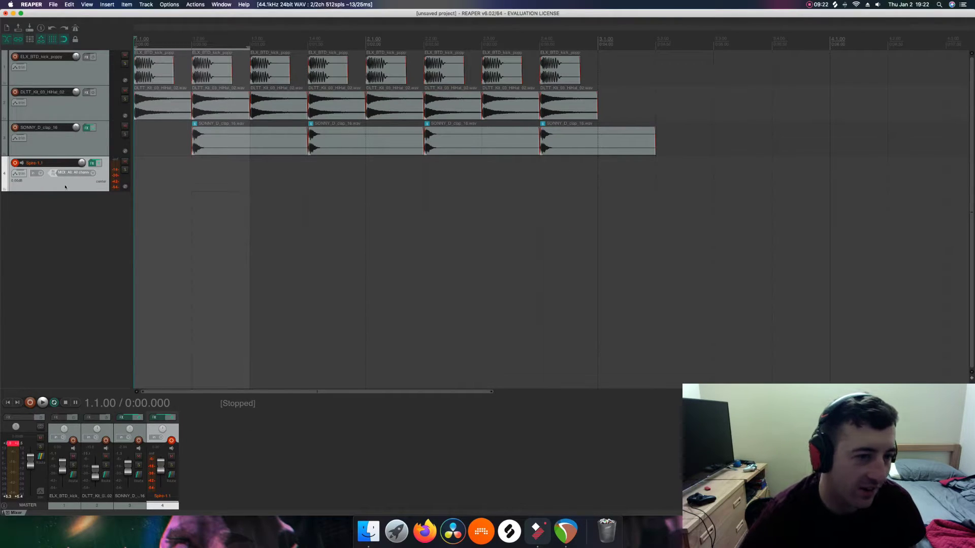
- Insert a new MIDI item at the start of the Spire-1.1 track and extend it to the end of bar 2
left_click(106, 4)
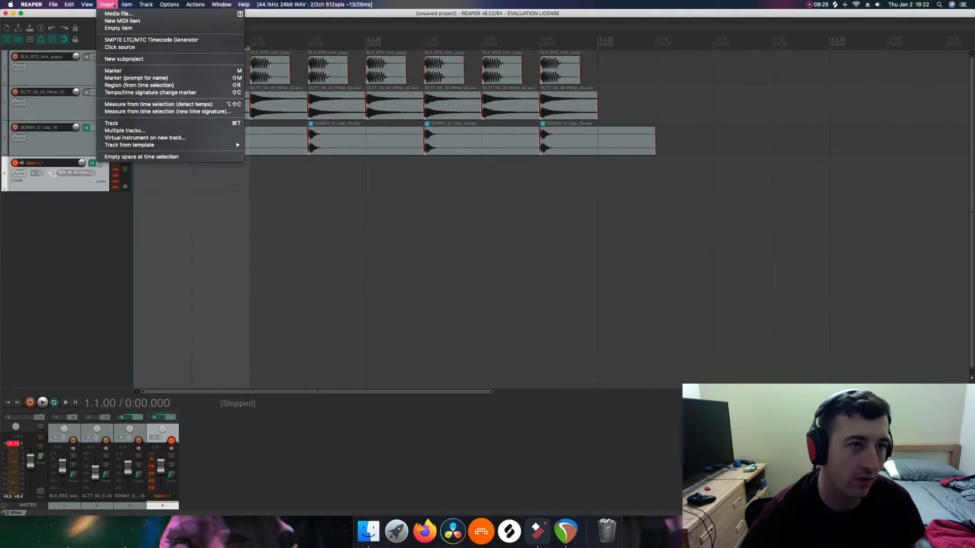
left_click(121, 19)
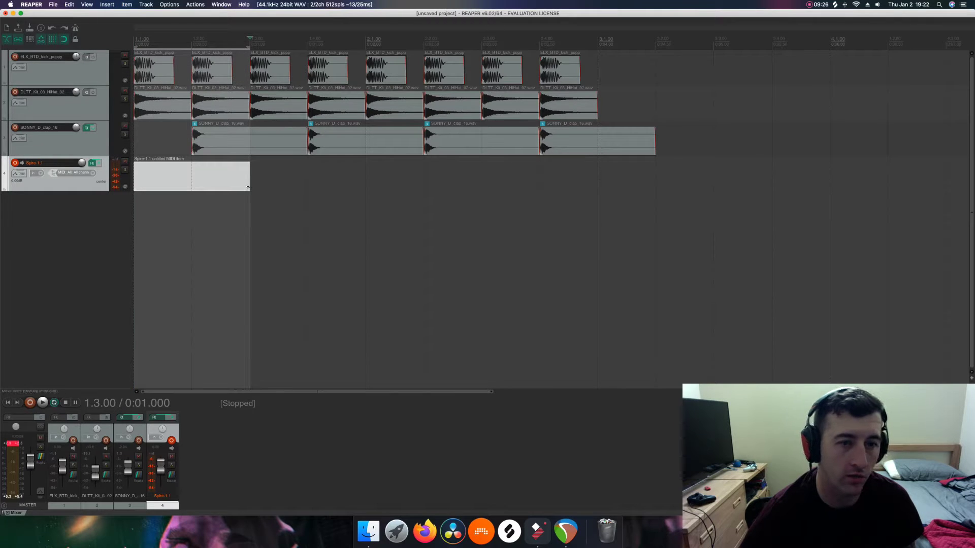
left_click_drag(248, 187, 581, 189)
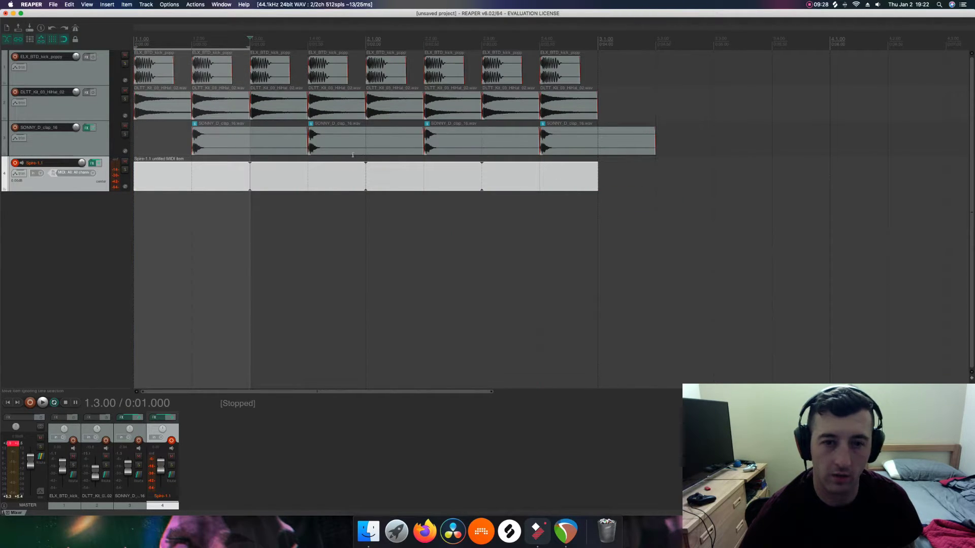
- Open the Spire-1.1 MIDI item in the MIDI editor and audition notes from C3 down to C2 on its piano keys
left_click(334, 159)
double_click(200, 170)
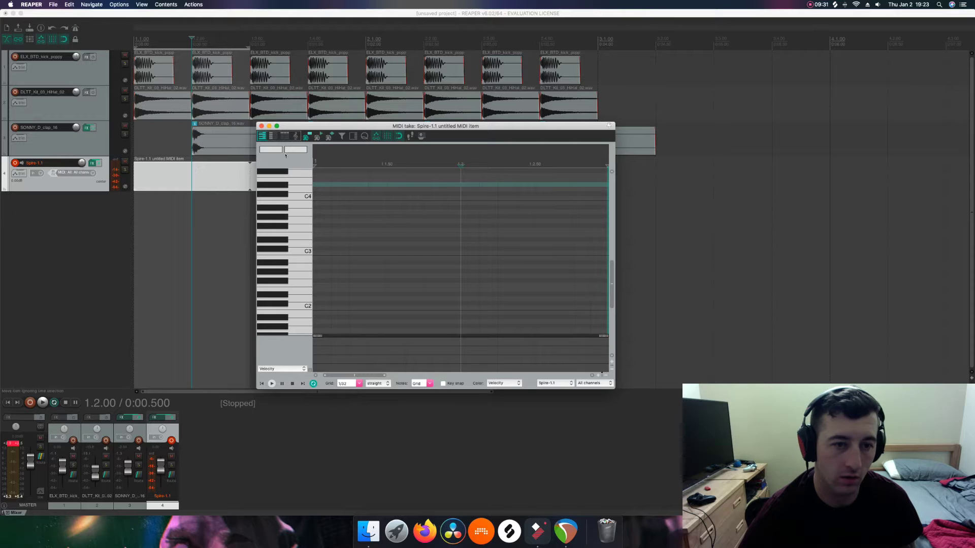
mouse_move(299, 242)
left_mouse_down()
mouse_move(299, 322)
mouse_move(298, 267)
mouse_move(299, 299)
left_mouse_up()
- Add short notes on C2, C3 and E3 at the start of the Spire-1.1 MIDI item
left_click(328, 307)
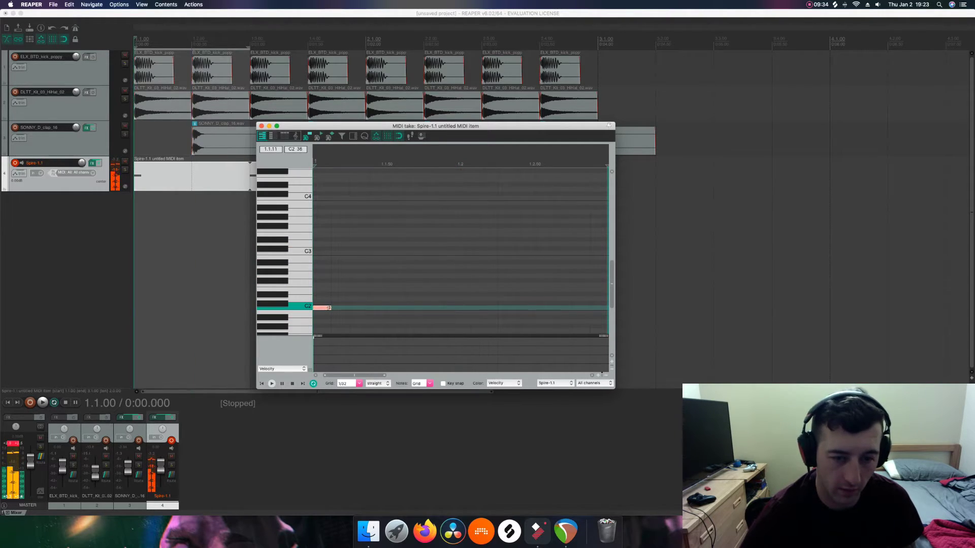
left_click(323, 280)
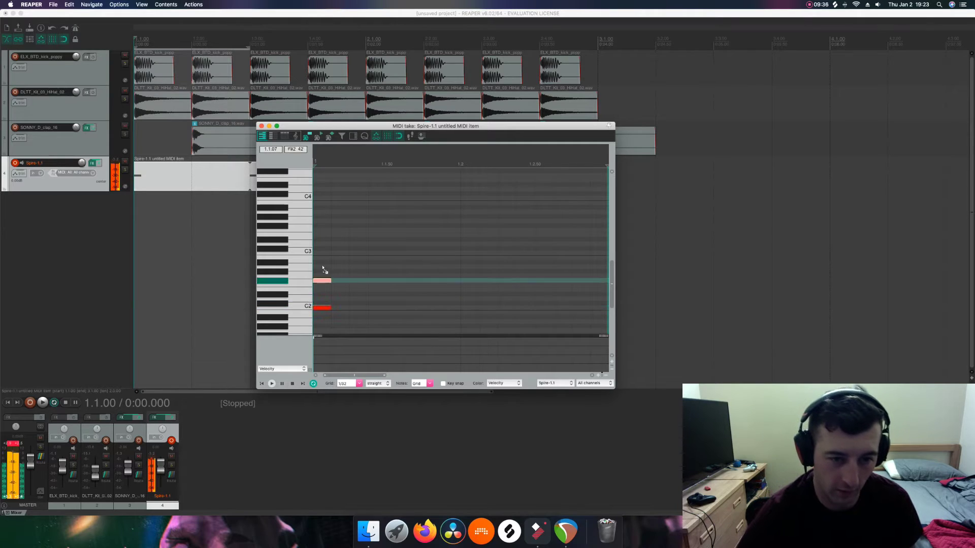
left_click_drag(322, 268, 320, 255)
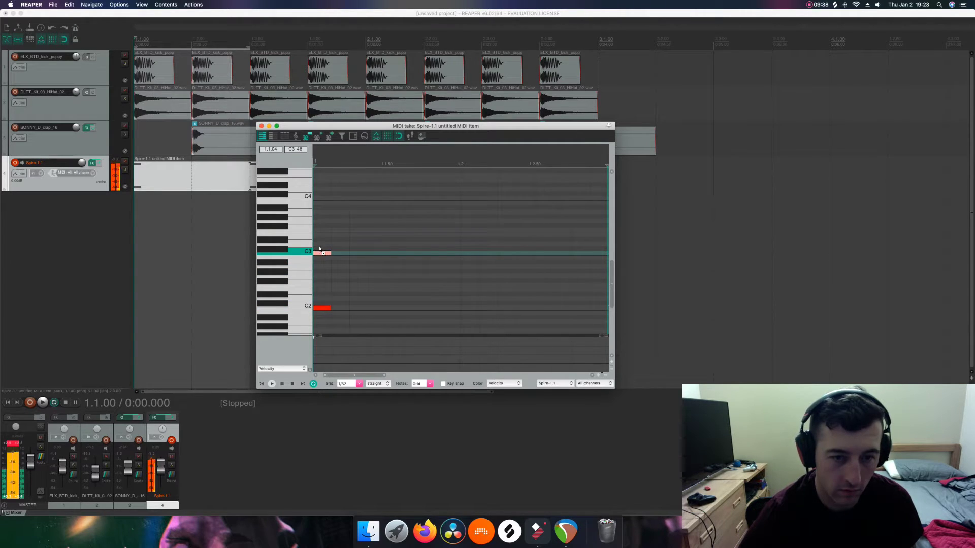
left_click(322, 234)
- Add a fourth note above E3 at the item's start, try it on G#3, and settle it on G3
left_click(324, 224)
left_click_drag(323, 223, 328, 225)
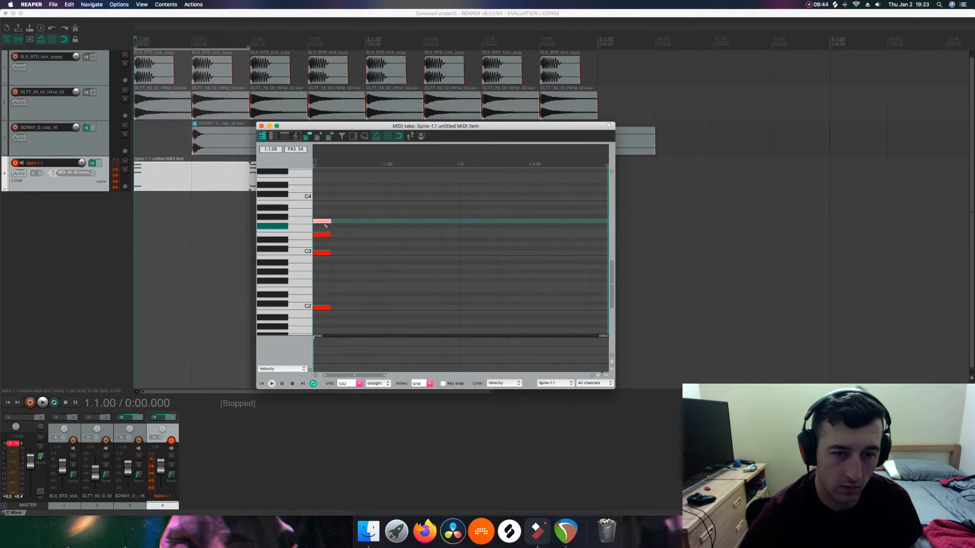
key("Up")
key("Up")
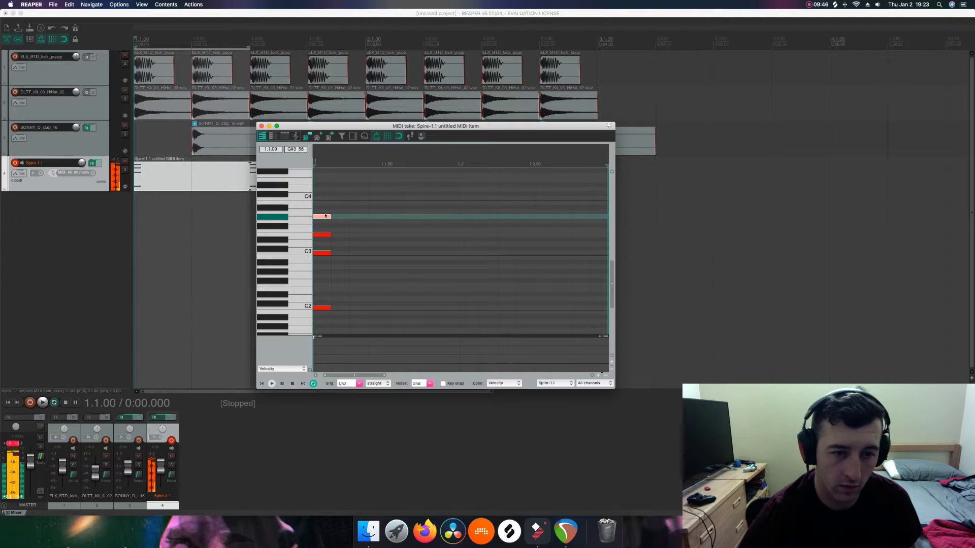
key("Down")
key("Down")
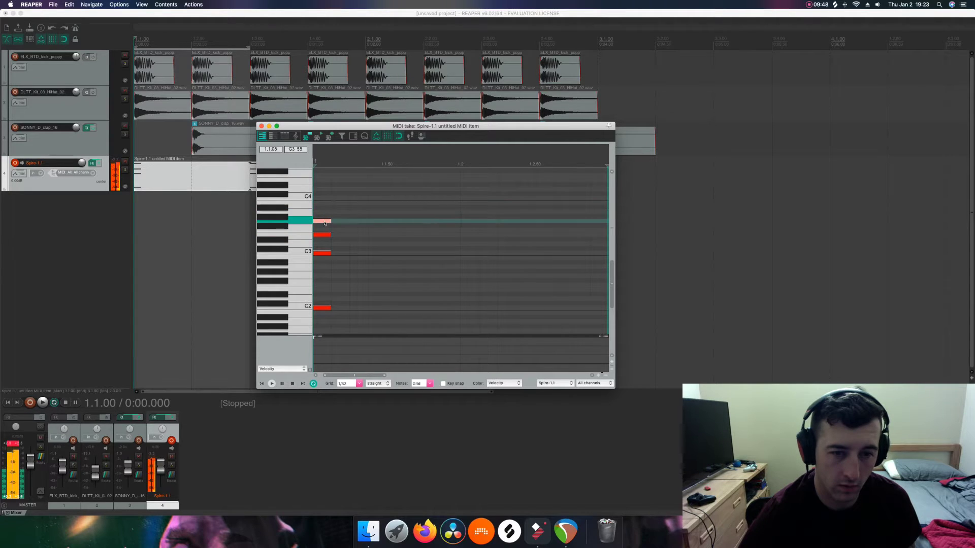
- Try an extra note on B3 above the chord, move it to A3, and delete it
left_click(325, 204)
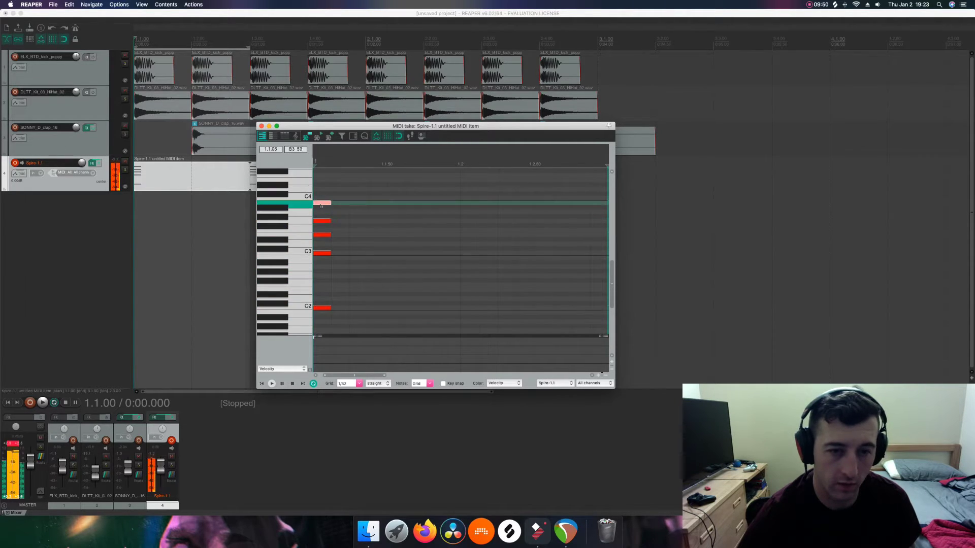
left_click_drag(325, 204, 325, 213)
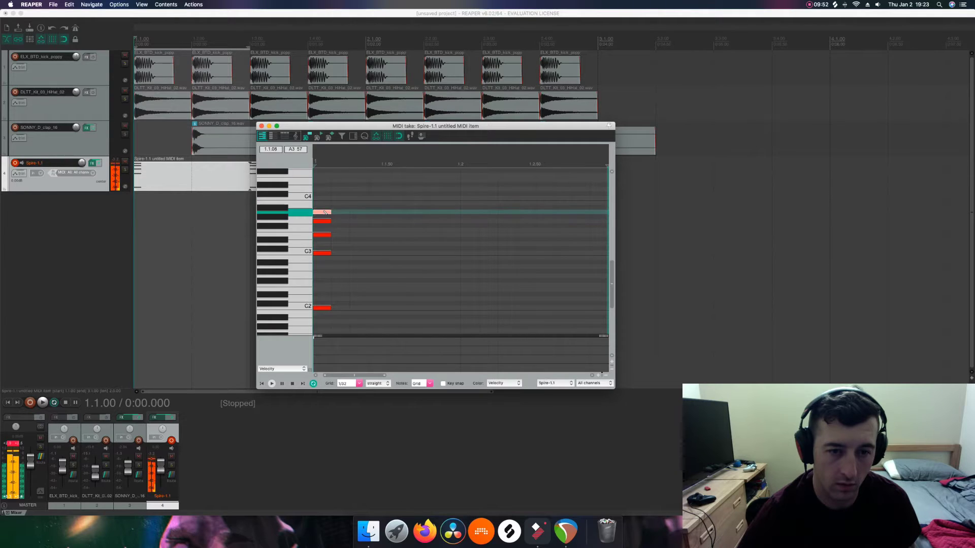
double_click(325, 212)
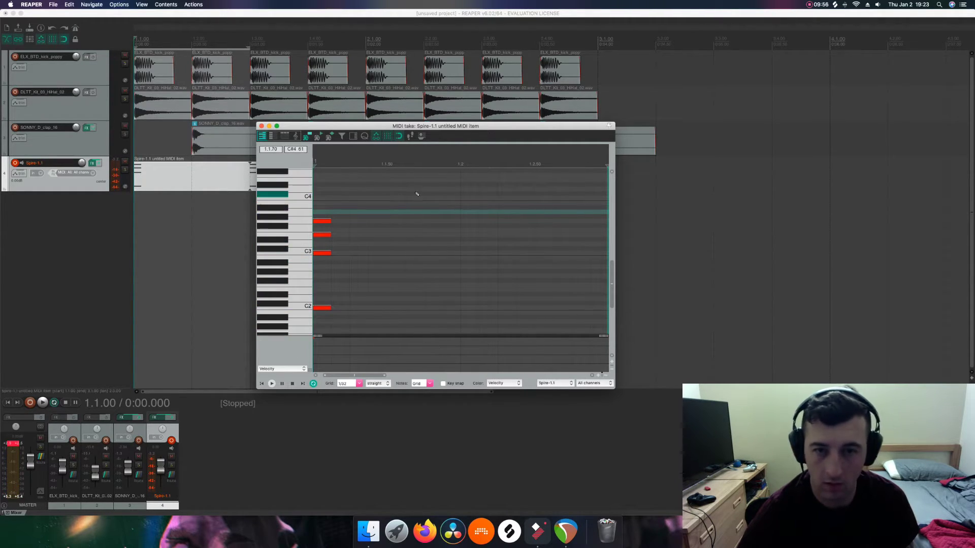
- Try repeating the four-note chord three more times within the first beat of the Spire-1.1 item, and delete the copies
left_click_drag(392, 209, 460, 225)
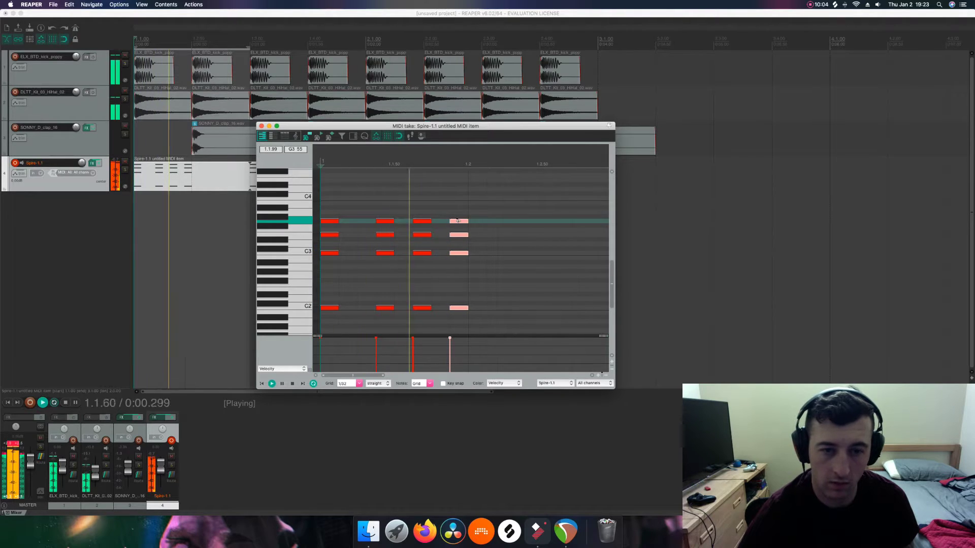
left_click_drag(487, 304, 513, 209)
key("Delete")
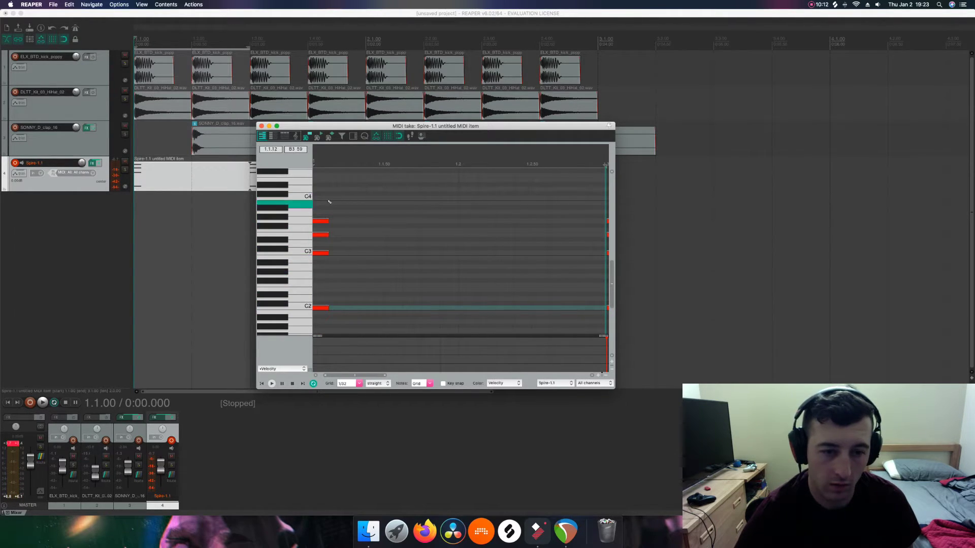
- Lengthen all four chord notes to 0.0.25, copy the chord to 1.1.75, and play back the pattern
left_click_drag(328, 221, 344, 307)
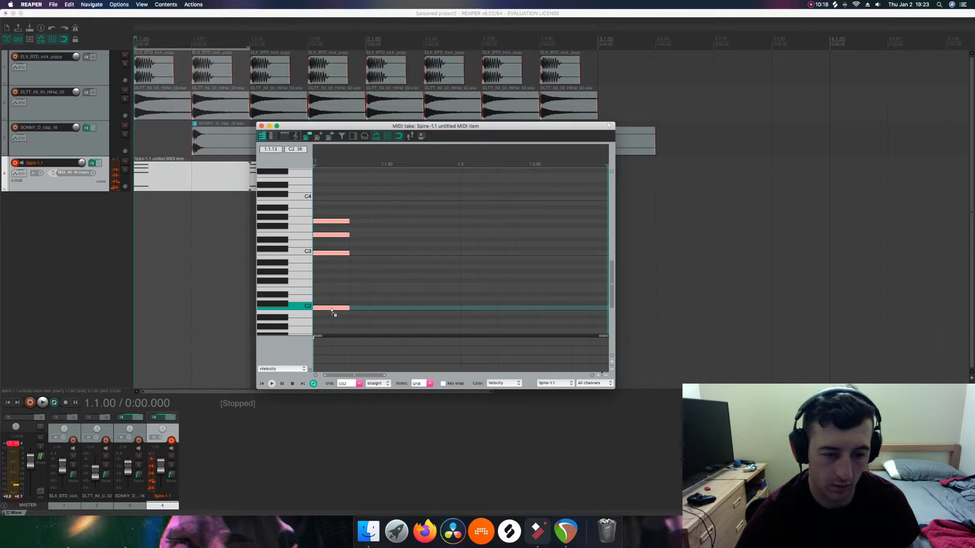
left_click_drag(331, 312, 443, 311)
key("space")
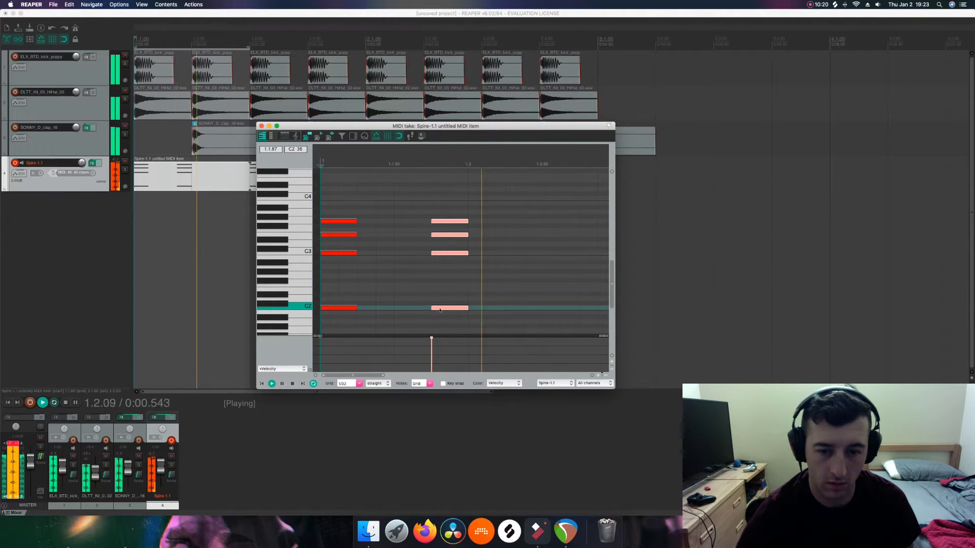
key("space")
- Extend the time selection past beat 1.4, move the MIDI editor clear of the tracks, and play the arrangement
left_click_drag(376, 376, 382, 376)
scroll(468, 291, "down", 6)
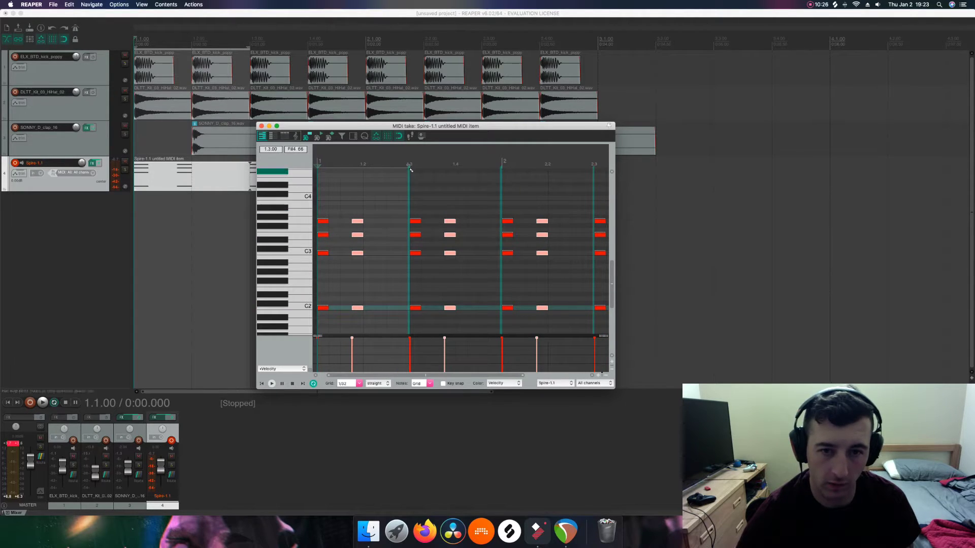
left_click_drag(409, 166, 475, 170)
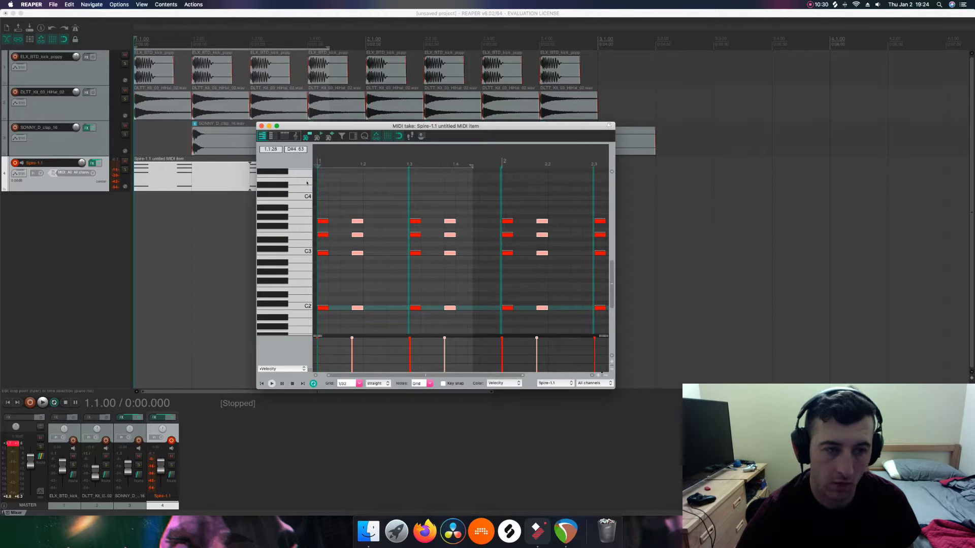
left_click_drag(302, 128, 435, 216)
key("space")
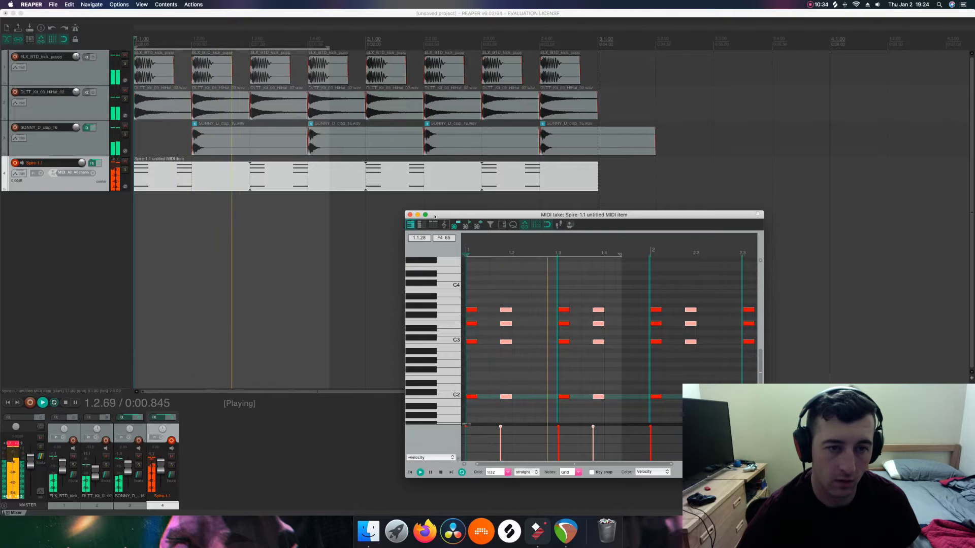
key("space")
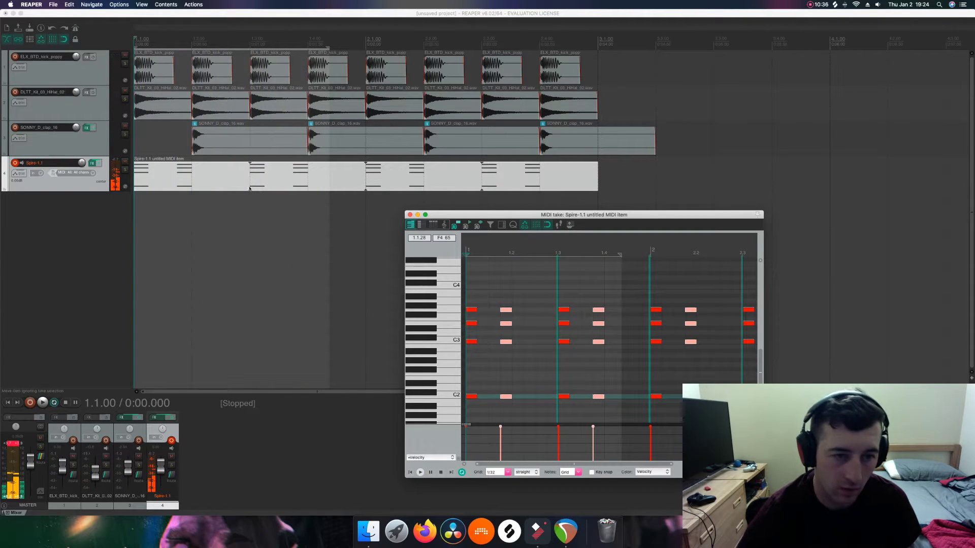
- Try shifting the Spire-1.1 MIDI item along the timeline, clear the time selection, and return the item to the project start
left_click_drag(265, 190, 277, 191)
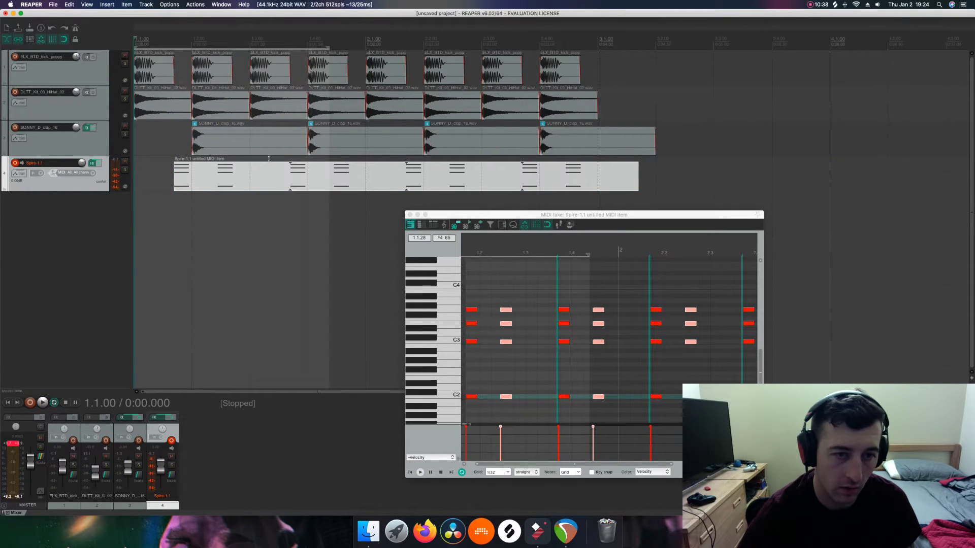
left_click(269, 159)
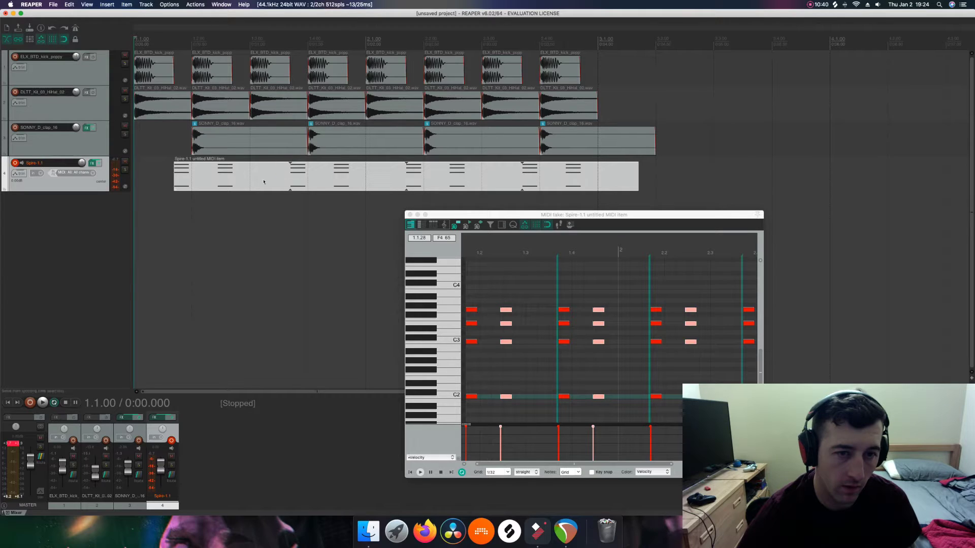
left_click_drag(267, 180, 228, 179)
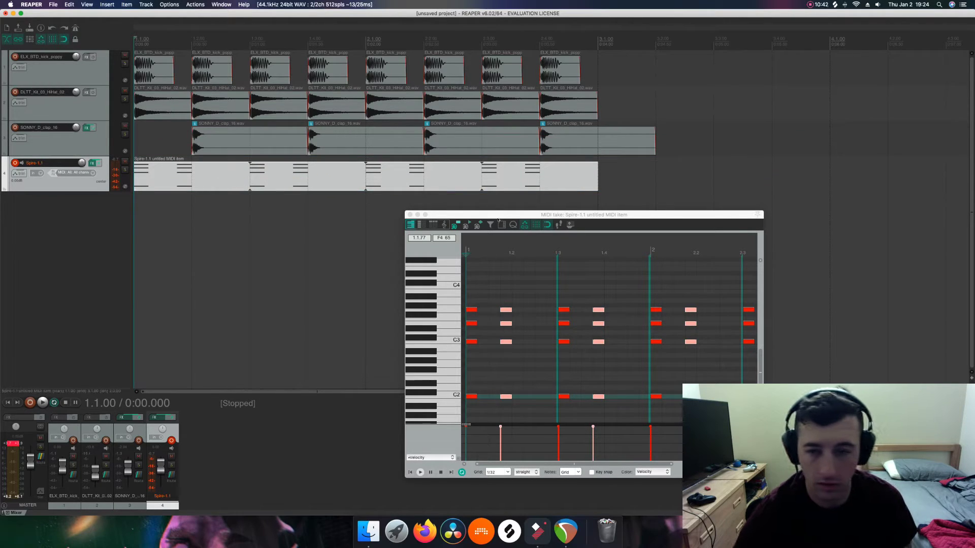
left_click_drag(584, 215, 555, 197)
scroll(605, 308, "right", 3)
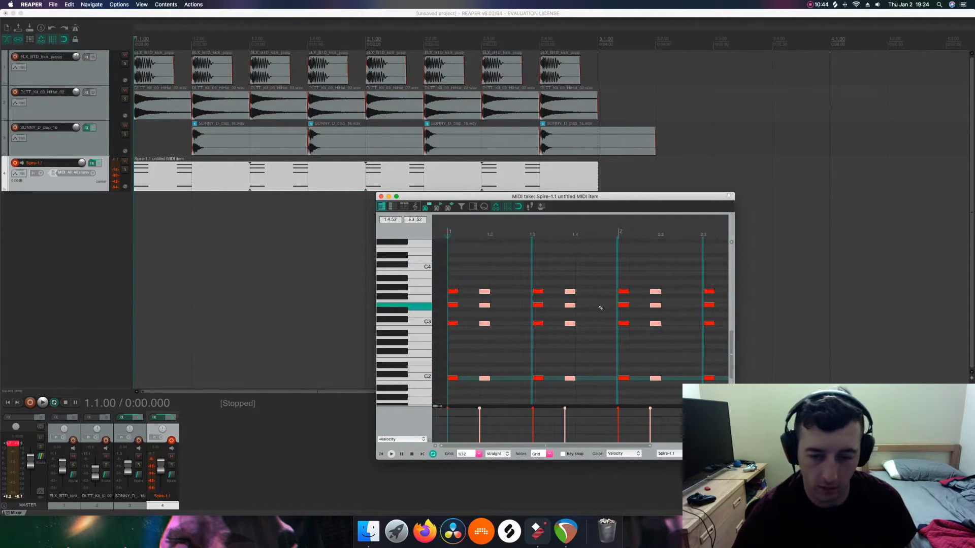
scroll(600, 308, "left", 2)
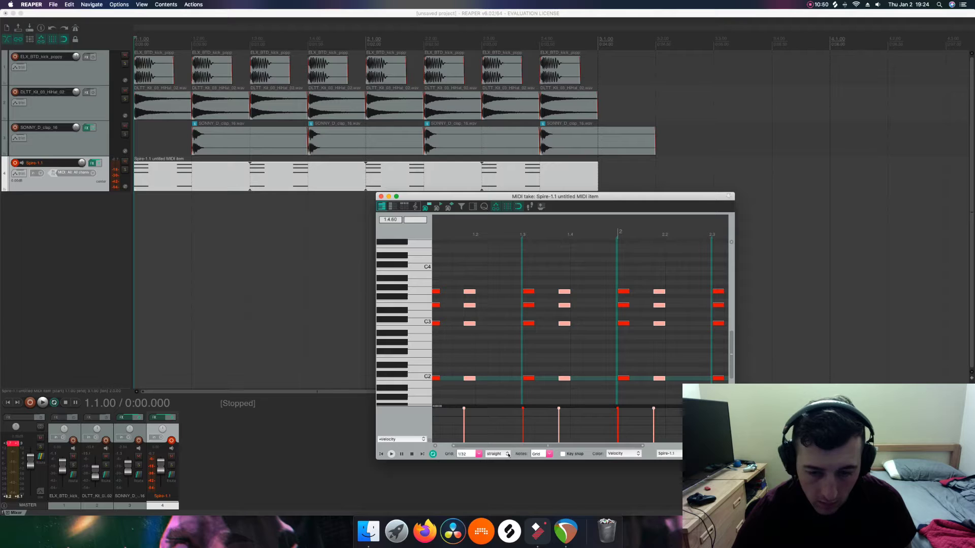
left_click(477, 454)
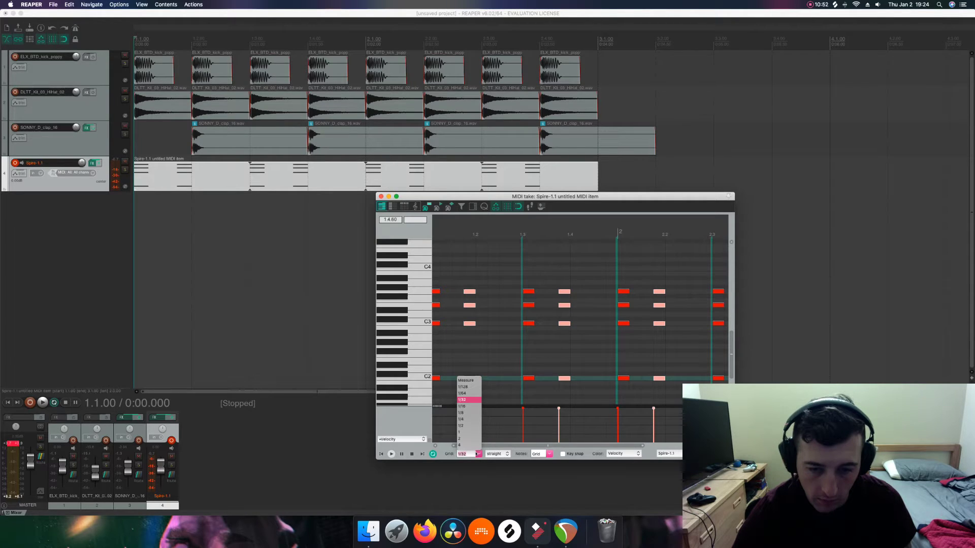
left_click(476, 454)
left_click(486, 405)
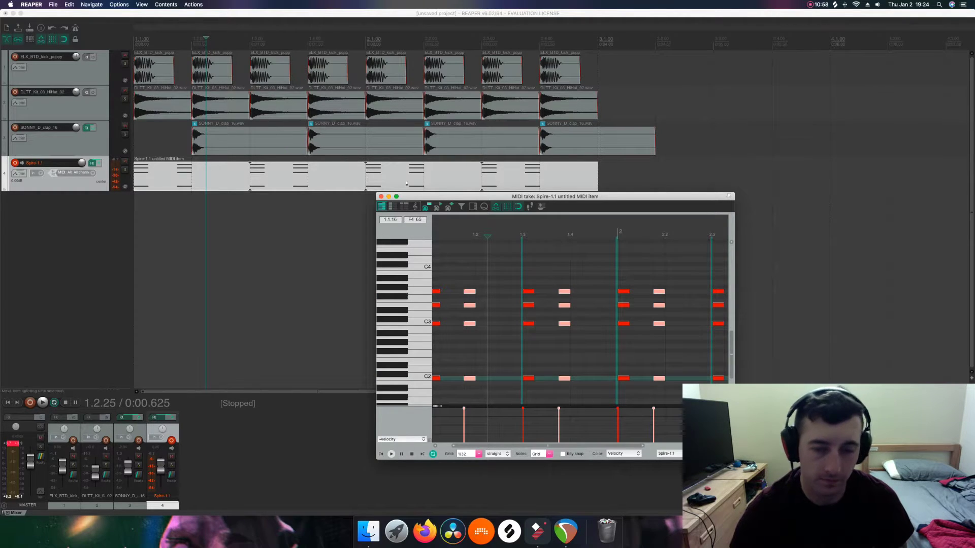
scroll(470, 249, "down", 3)
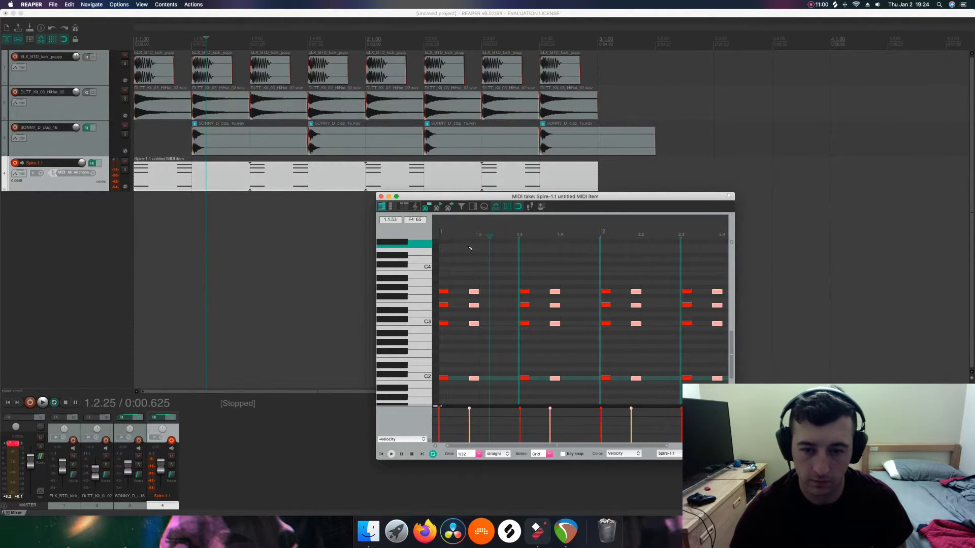
scroll(470, 248, "up", 4)
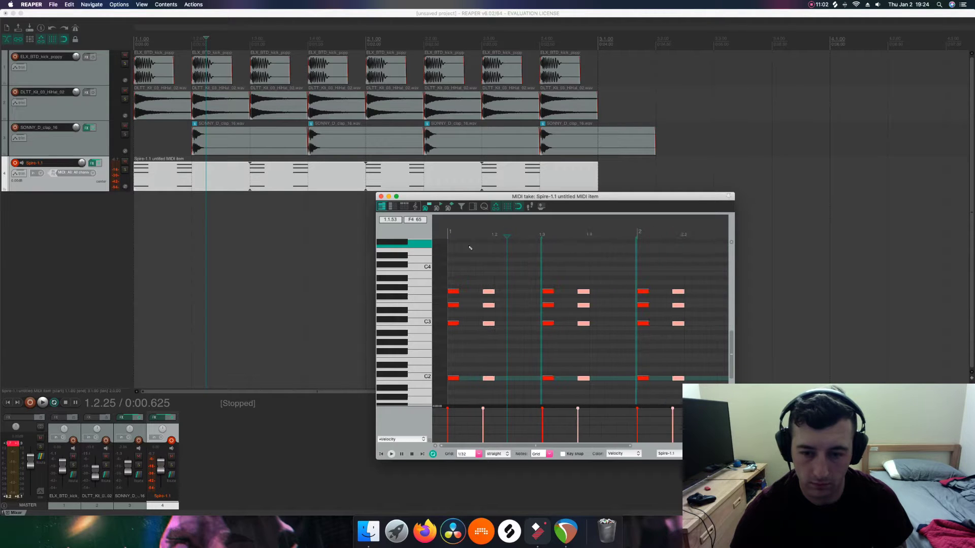
scroll(471, 248, "down", 1)
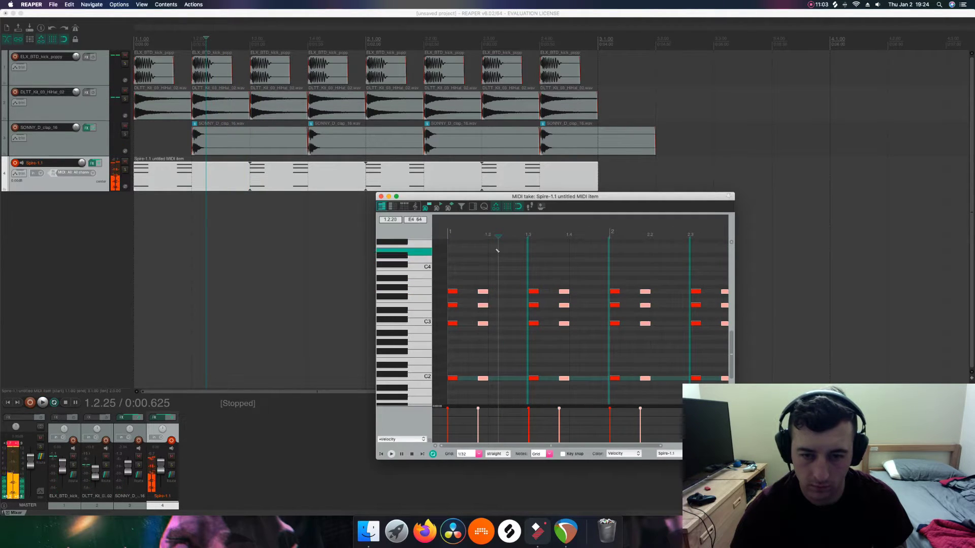
- Move the edit cursor back to the project start and place it at 1.3.00 in the MIDI editor
key("Left")
key("Left")
key("Left")
key("Left")
key("Left")
key("Left")
key("Left")
key("Left")
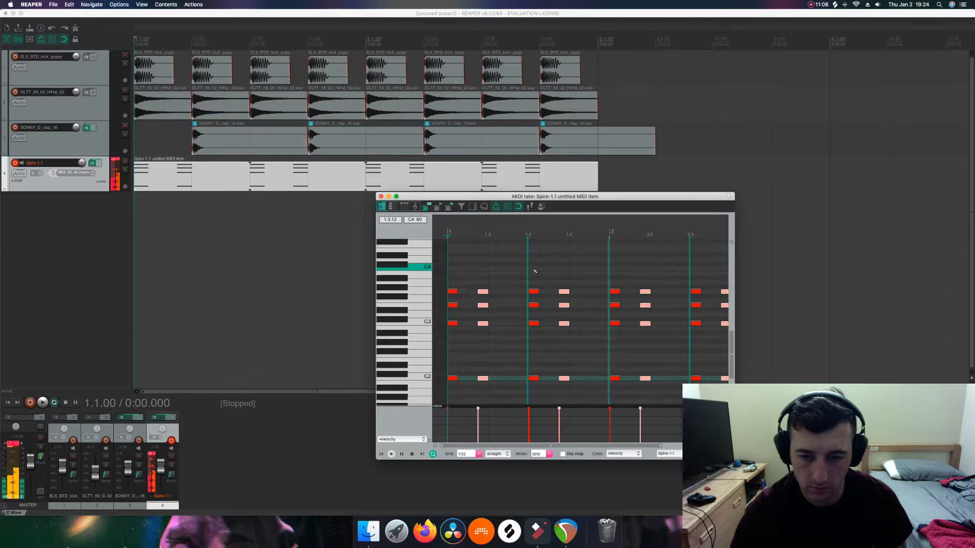
left_click(529, 236)
scroll(527, 238, "up", 6)
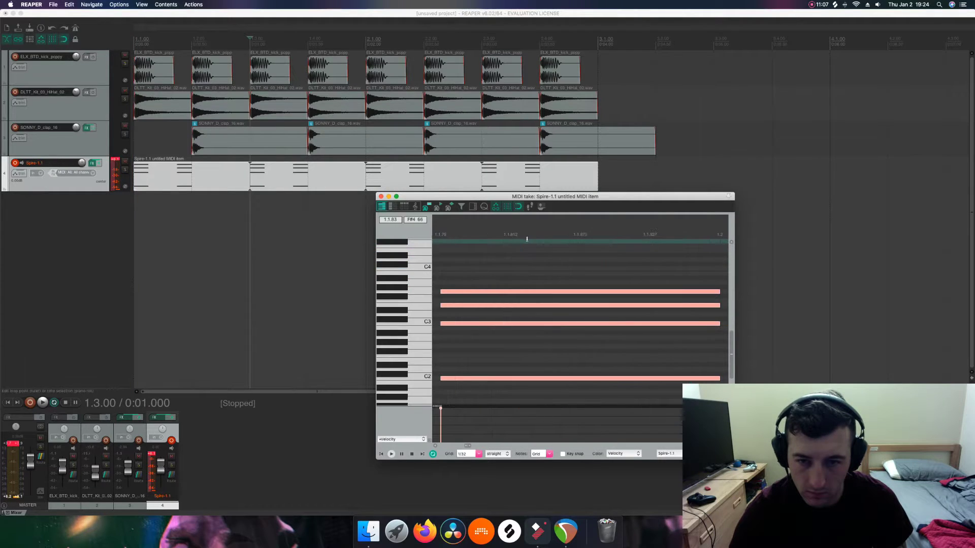
scroll(527, 239, "down", 6)
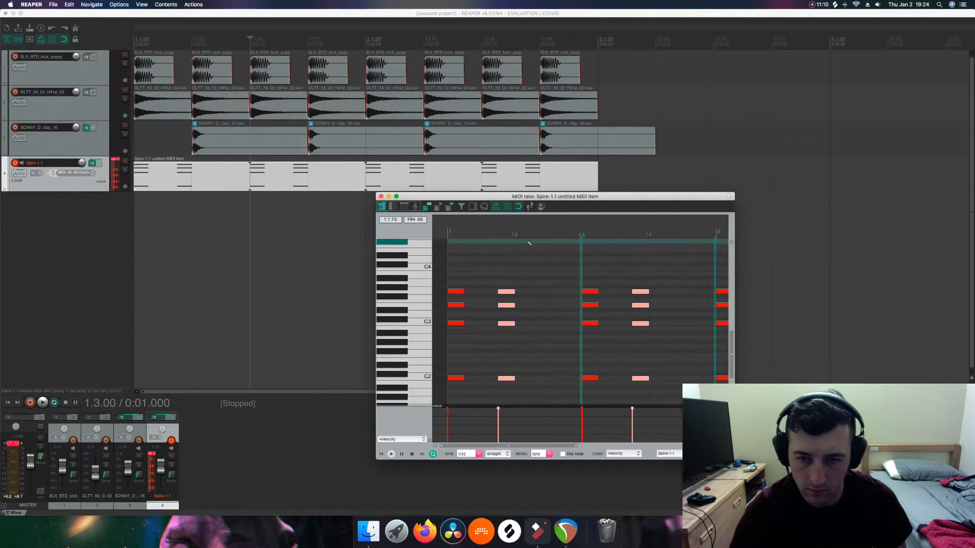
scroll(529, 243, "down", 1)
right_click(569, 236)
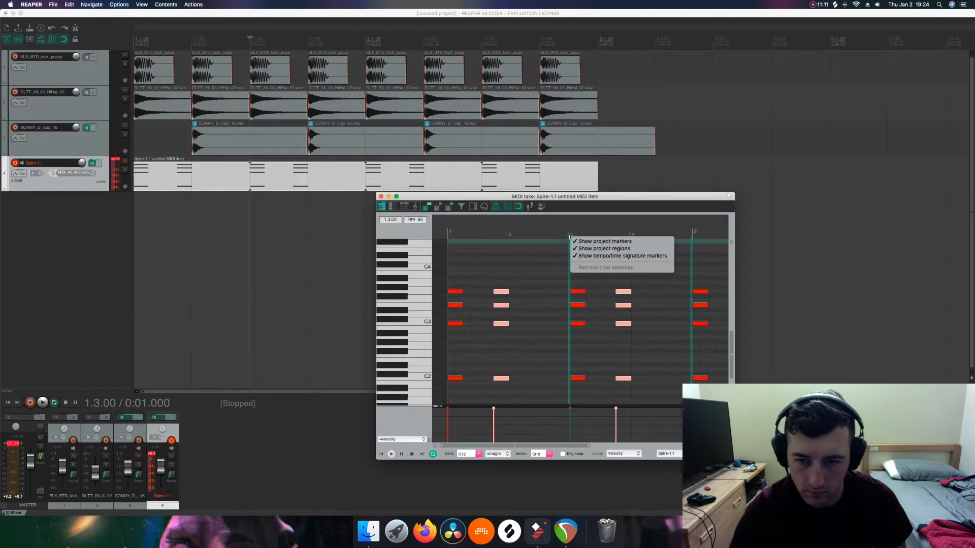
left_click(569, 236)
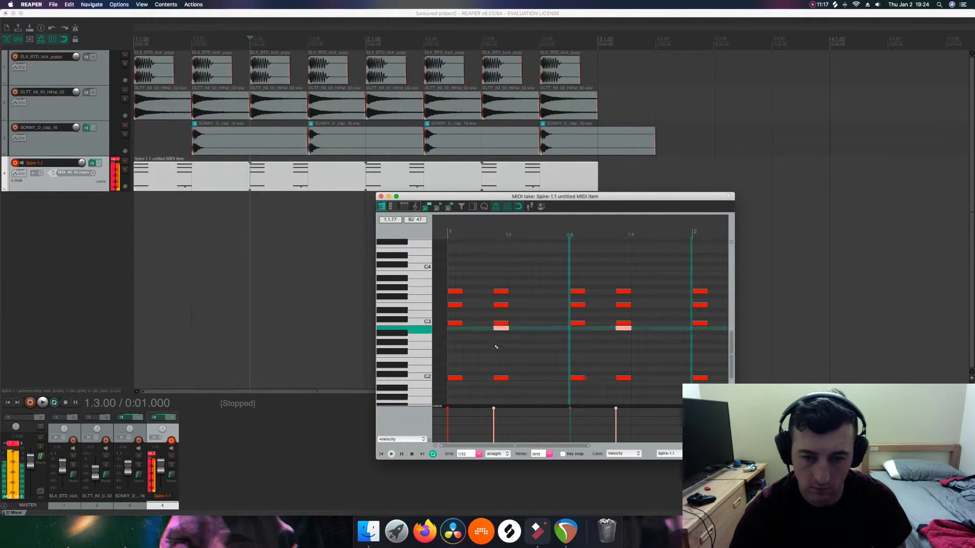
- Return the copied bass note of the second chord from B2 to C2 and deselect it
left_click(497, 379)
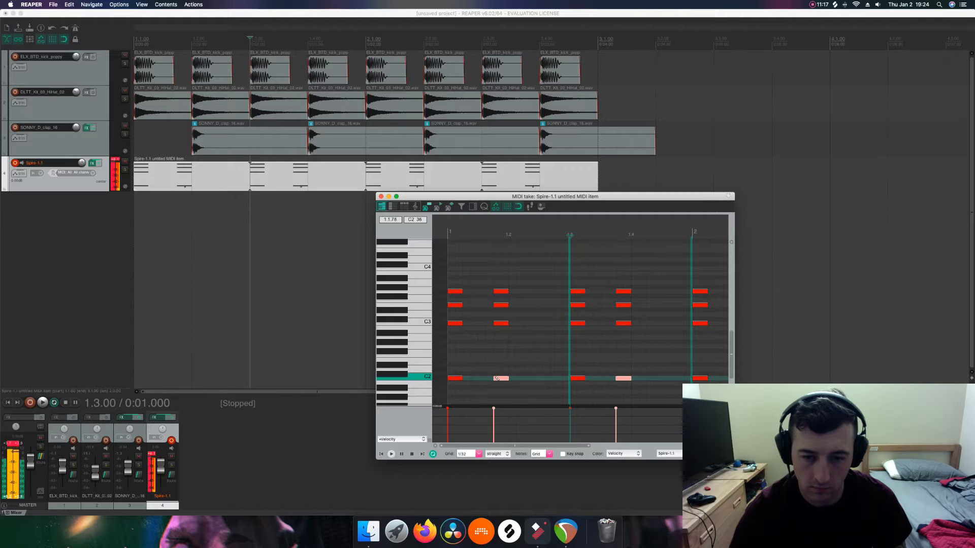
left_click(516, 360)
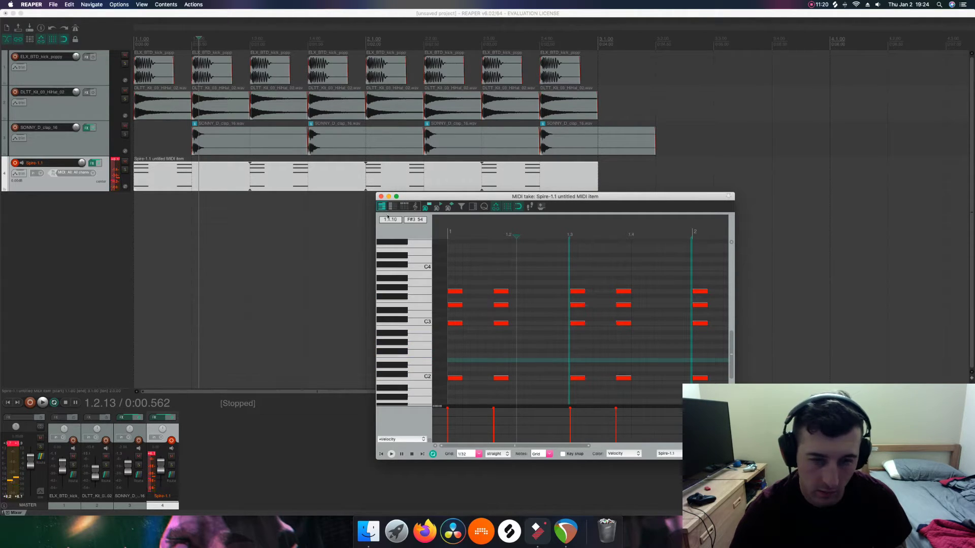
- Look at the Spire-1.1 take as an event list and as musical notation, and return to the piano roll
left_click(406, 207)
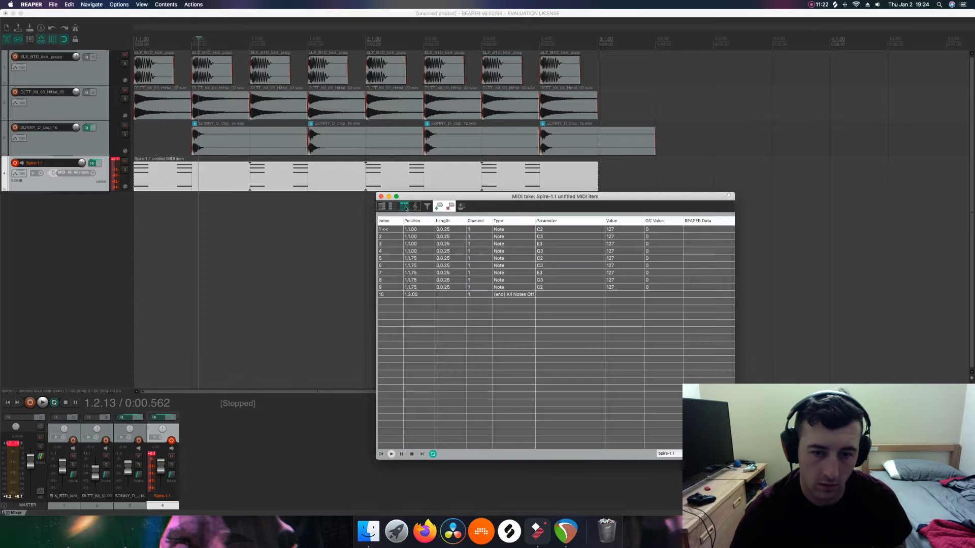
left_click(416, 207)
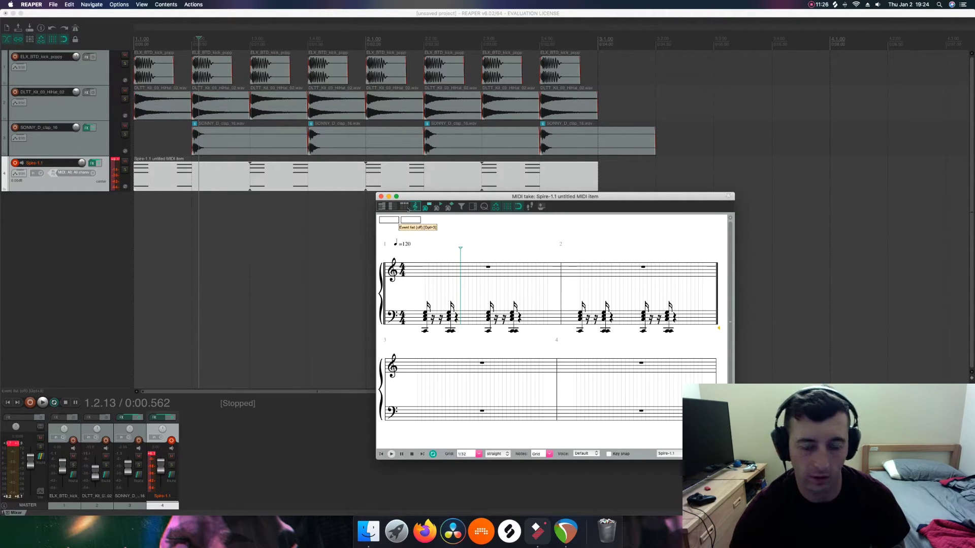
left_click(409, 207)
left_click(382, 207)
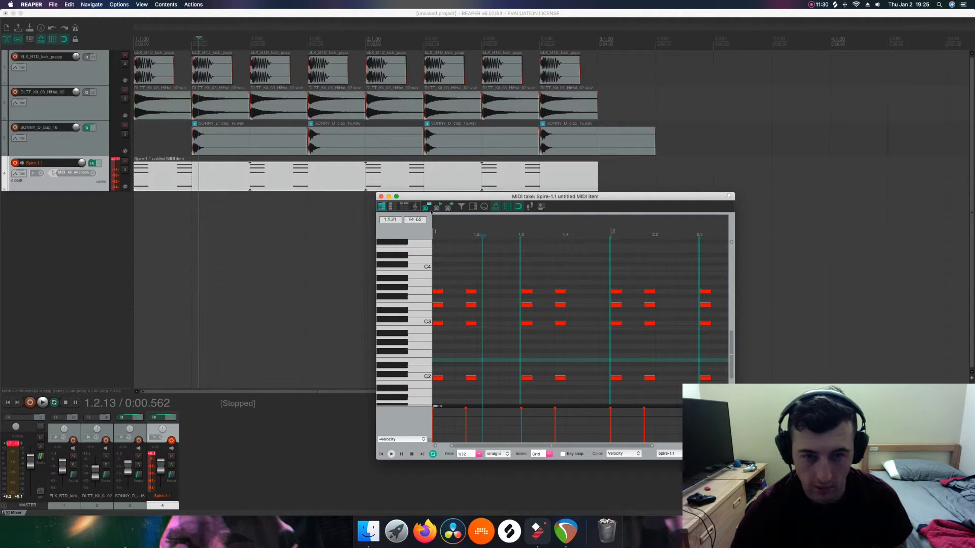
left_click(416, 207)
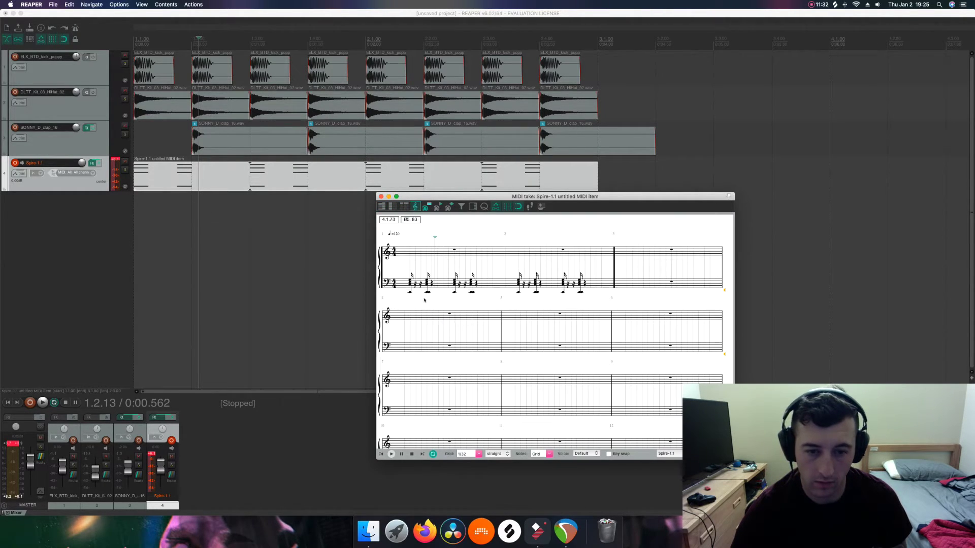
scroll(424, 300, "up", 4)
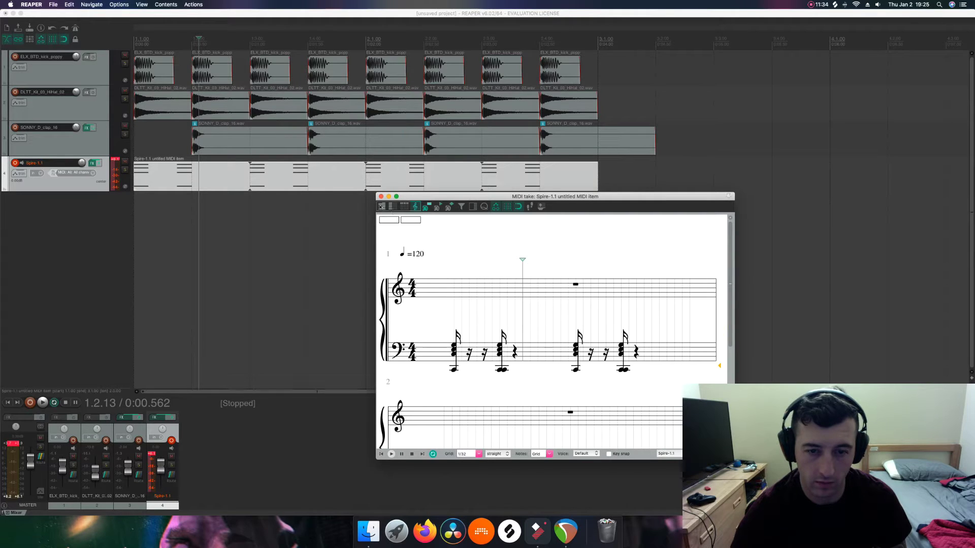
left_click(382, 206)
left_click(414, 207)
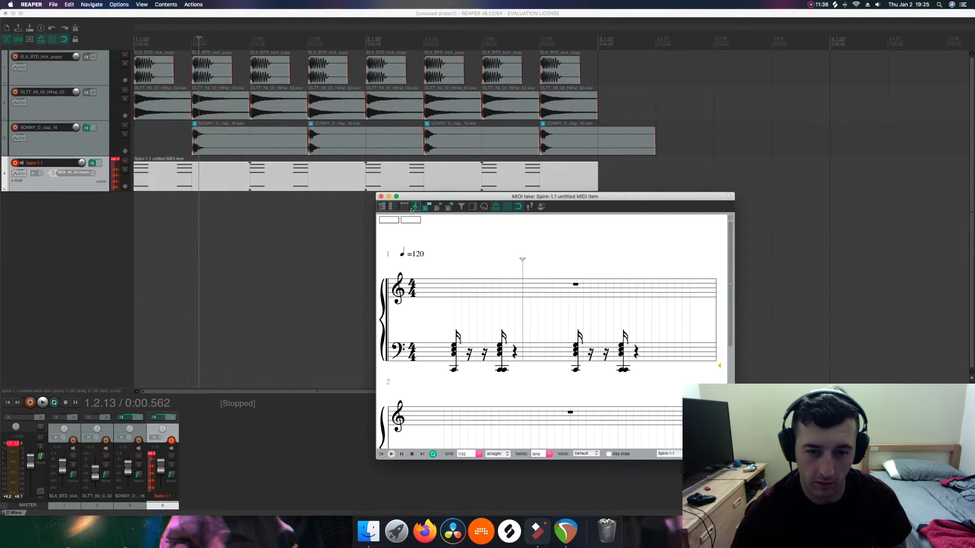
left_click(382, 206)
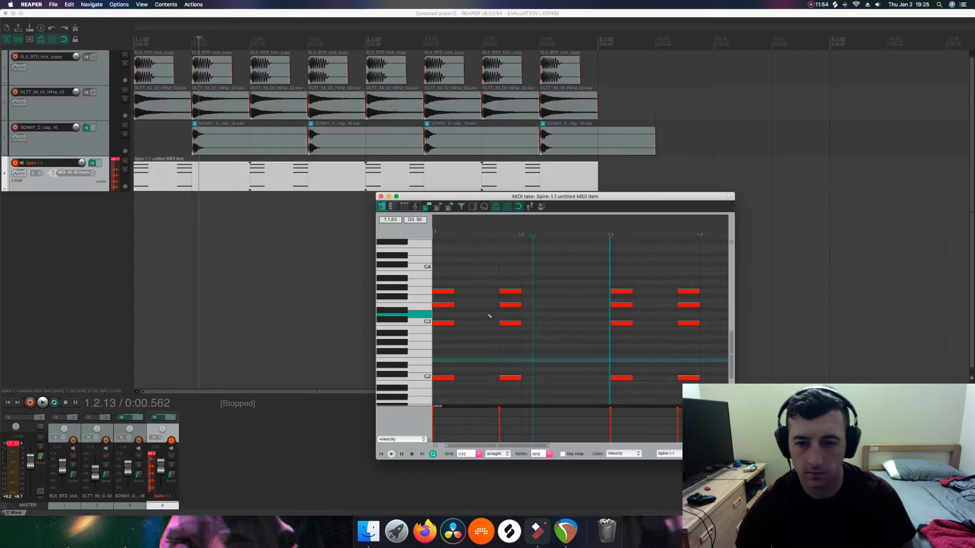
- Try turning on key snap in the MIDI editor and switch it off again
scroll(489, 317, "up", 1)
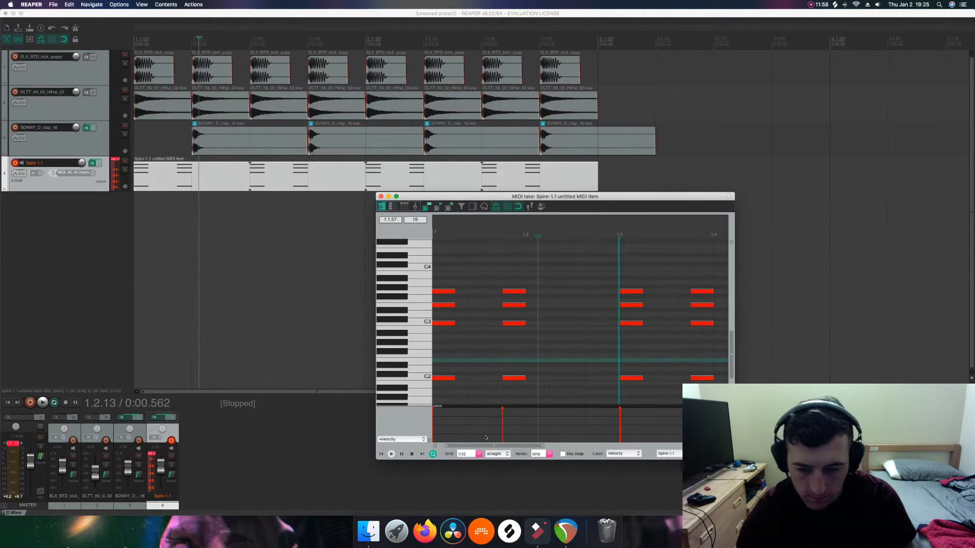
left_click(563, 454)
left_click(562, 454)
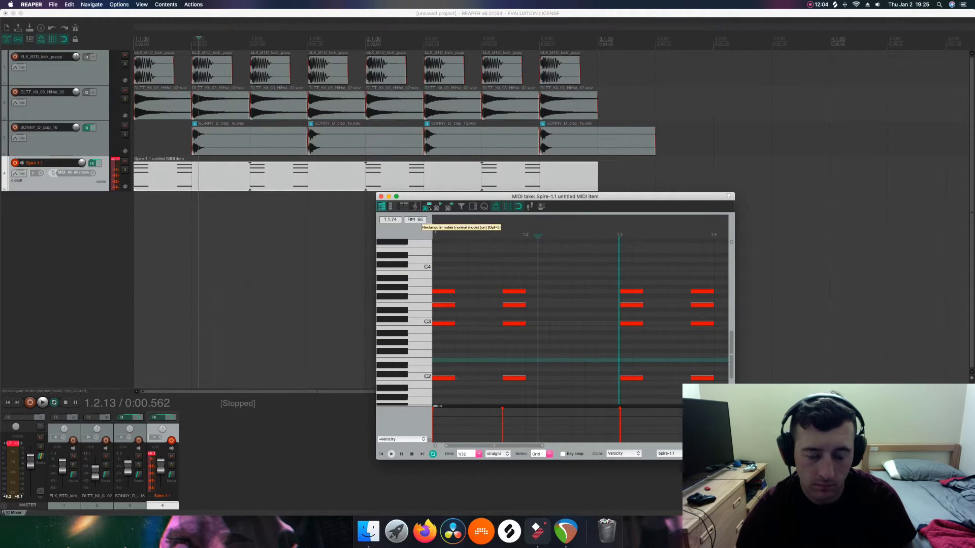
- Delete the existing chord MIDI item from the Spire-1.1 track
left_click(285, 173)
right_click(285, 163)
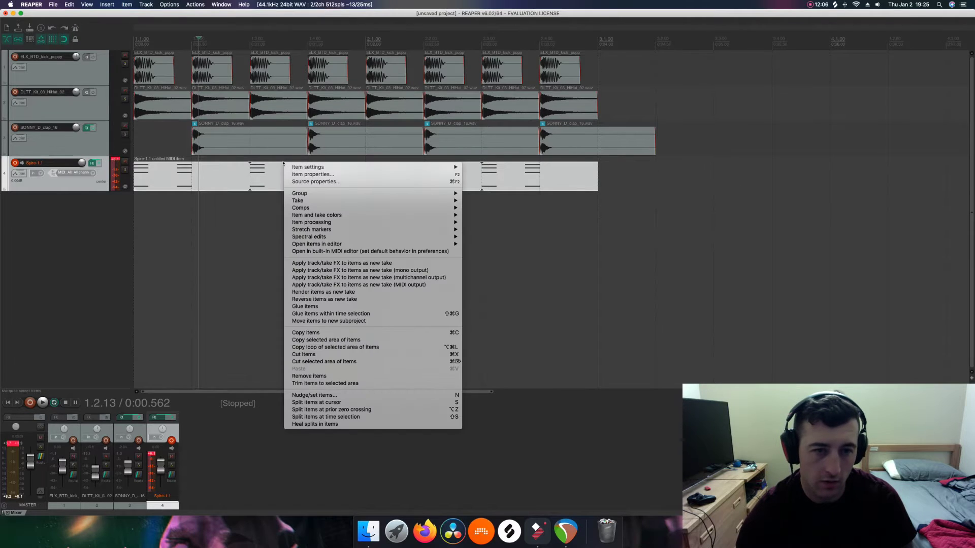
left_click(259, 185)
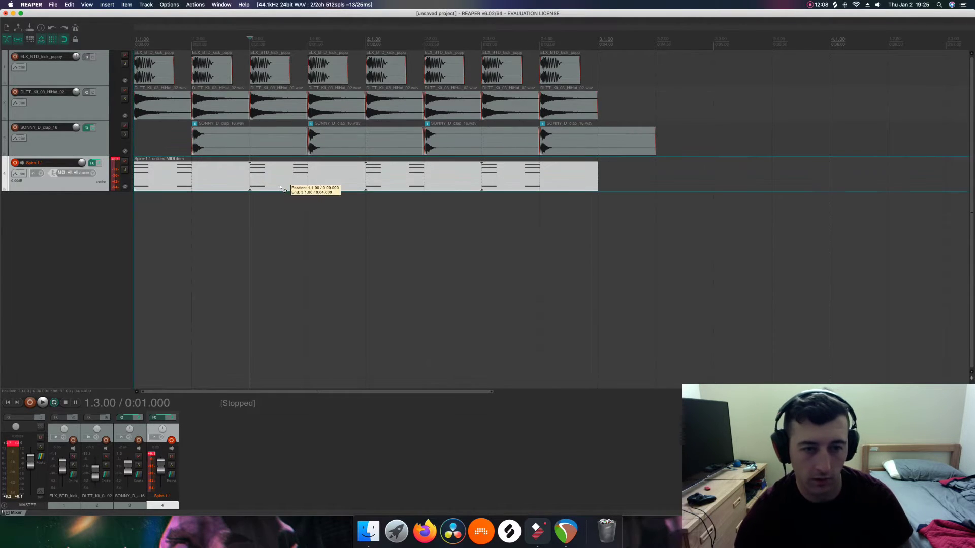
key("Delete")
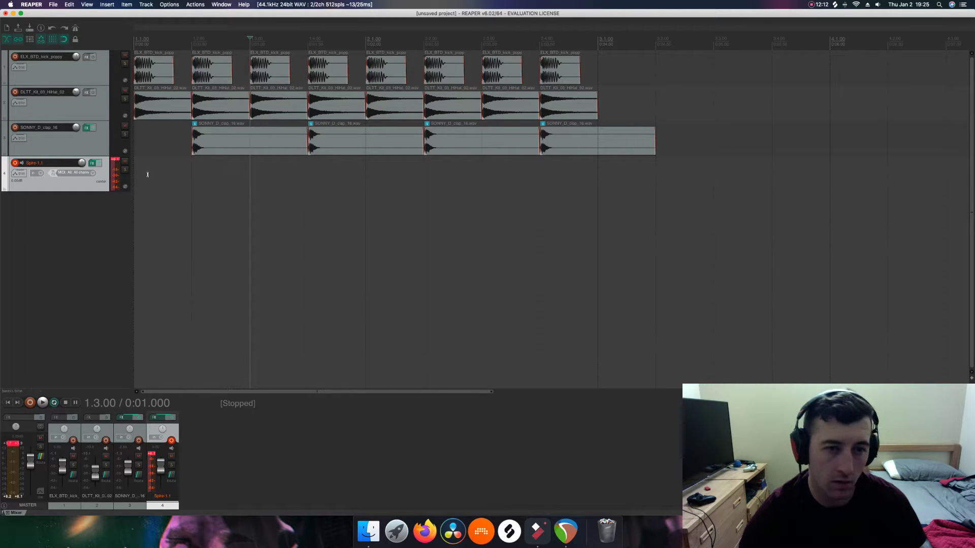
- Make a time selection from 1.1.00 to 3.1.00 and insert a new empty MIDI item on the Spire-1.1 track
left_click_drag(135, 166, 141, 188)
left_click_drag(478, 185, 269, 181)
right_click(272, 183)
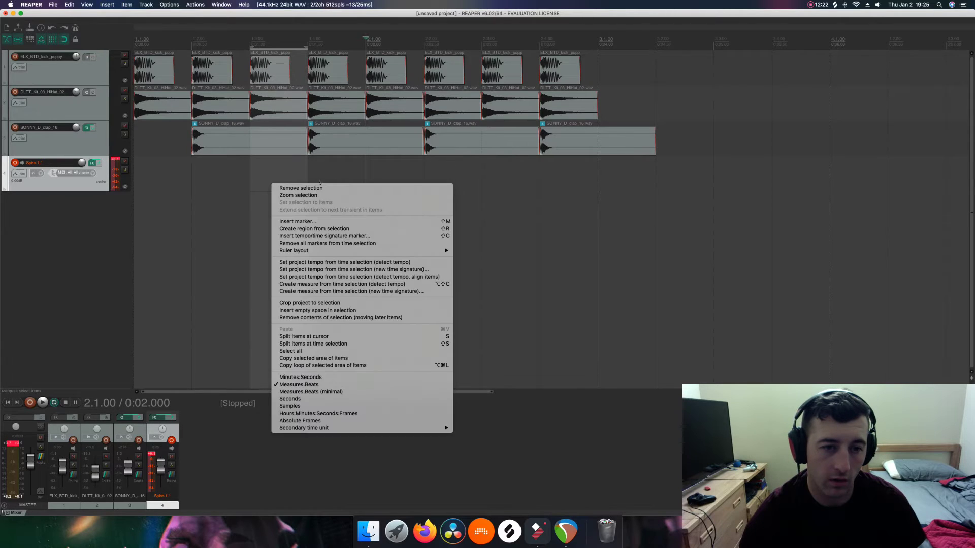
left_click(474, 174)
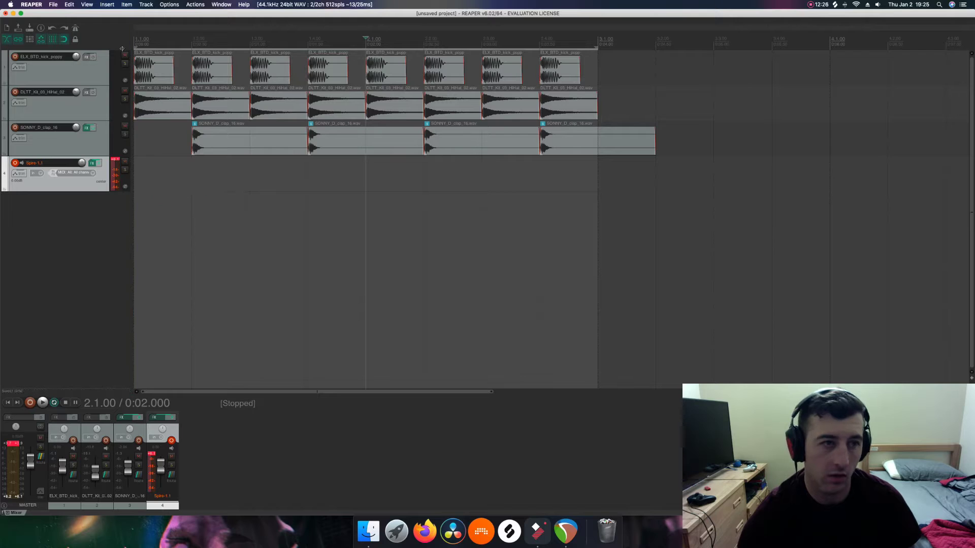
left_click(105, 5)
left_click(107, 21)
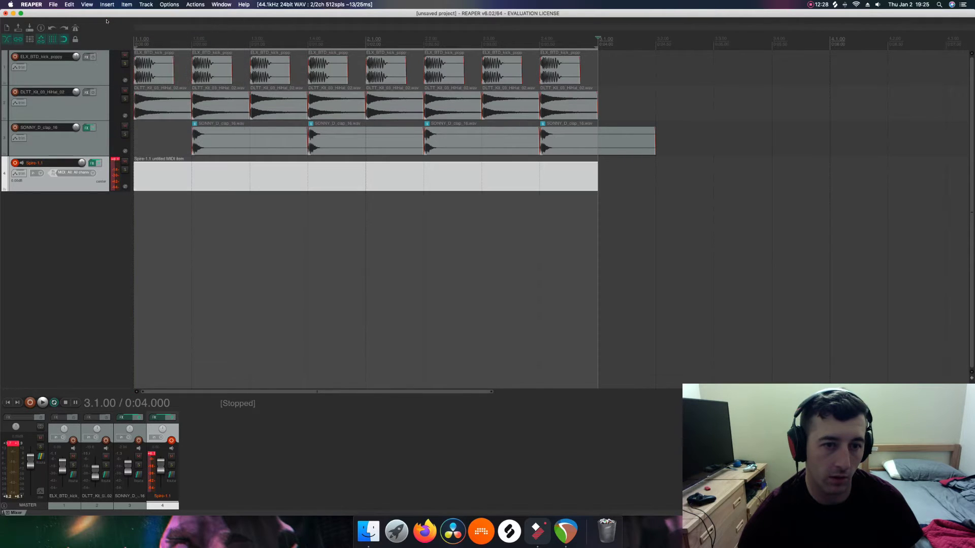
- Open the new MIDI item for editing and draw a chord of C2, C3, E3 and G3 near the start of bar 1
double_click(261, 180)
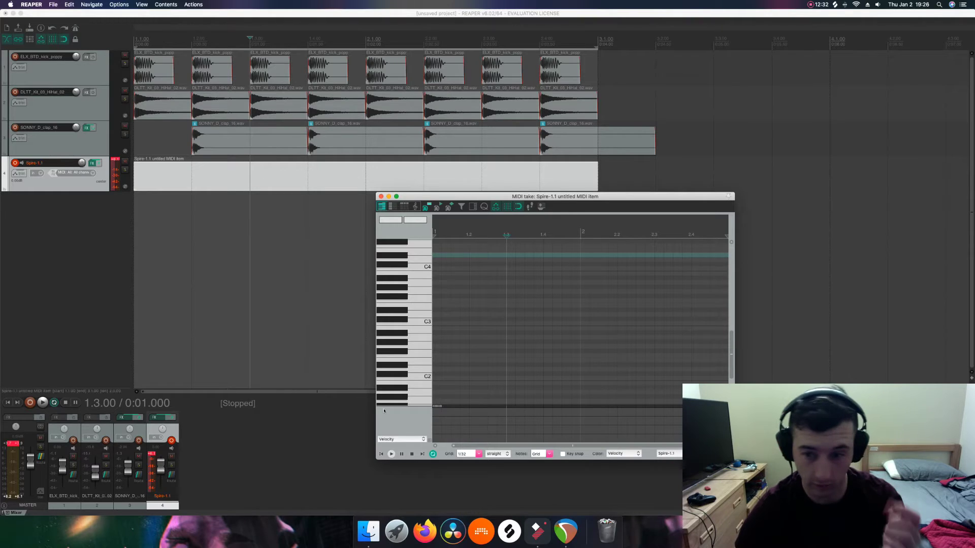
left_click(440, 378)
left_click_drag(451, 378, 469, 377)
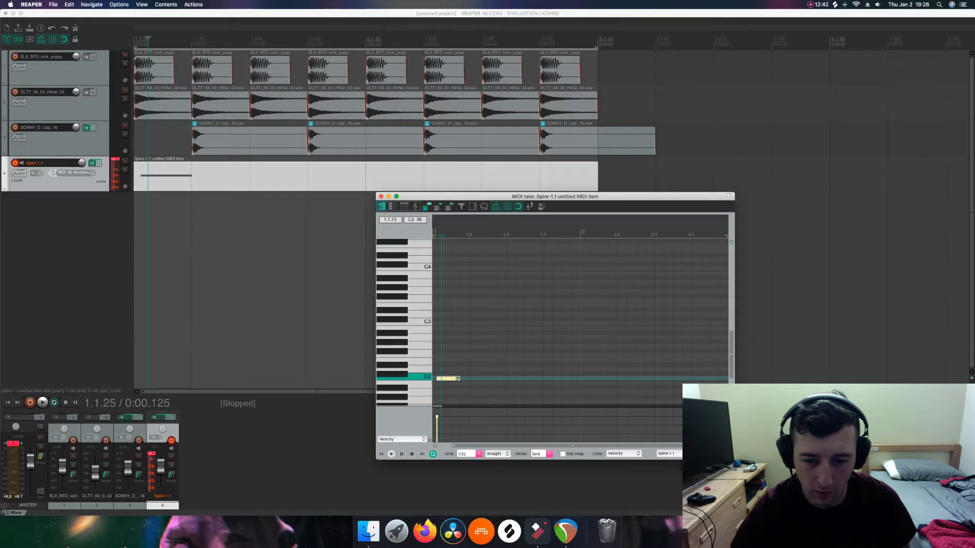
left_click_drag(450, 379, 447, 292)
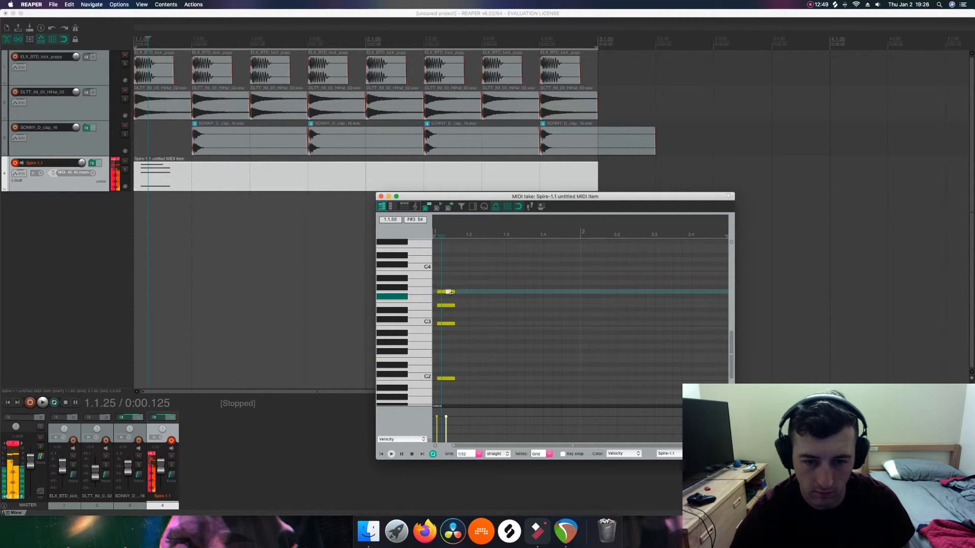
right_click(448, 292)
key("Escape")
key("Delete")
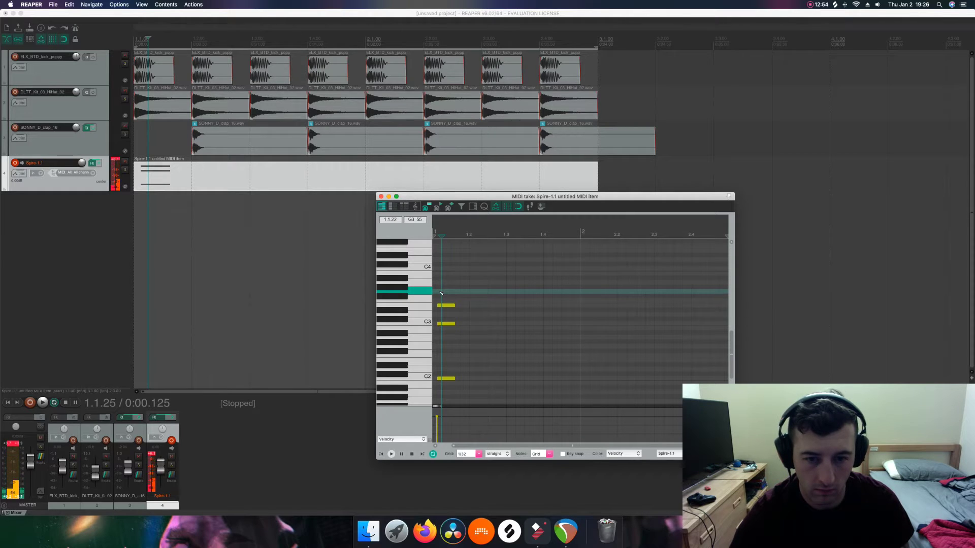
left_click(441, 293)
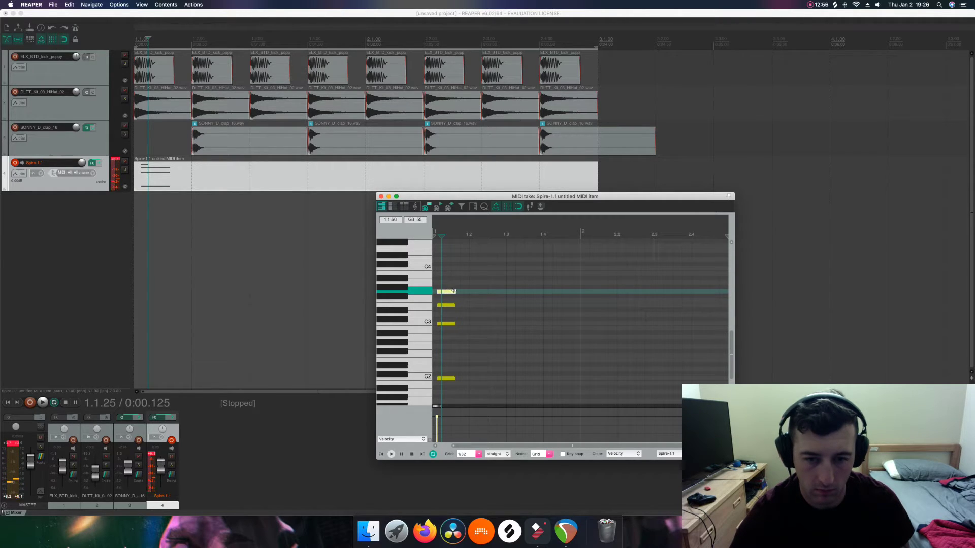
left_click(451, 277)
- Shorten all four notes of the chord equally, and place the edit cursor at 1.1.13
right_click(446, 387)
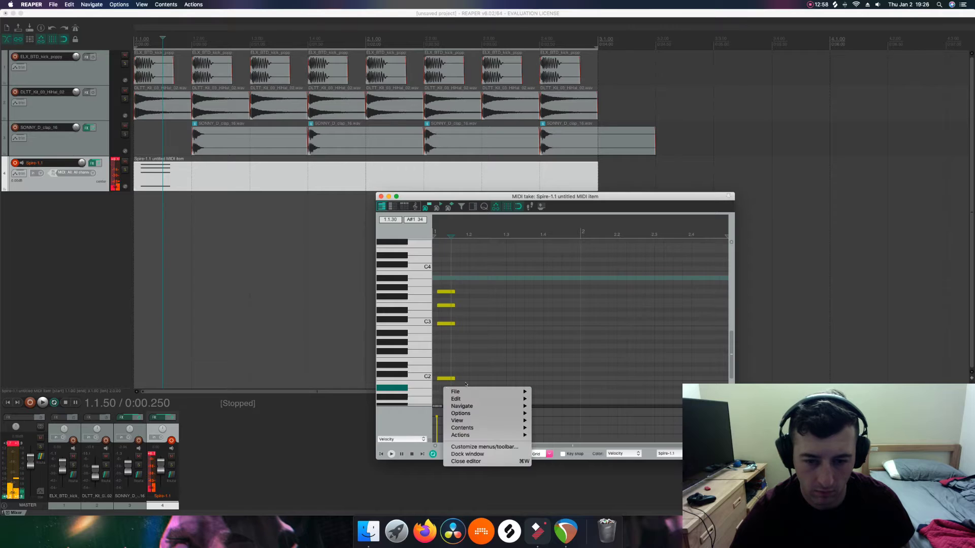
right_click(471, 379)
left_click(472, 378)
left_click_drag(483, 381, 448, 291)
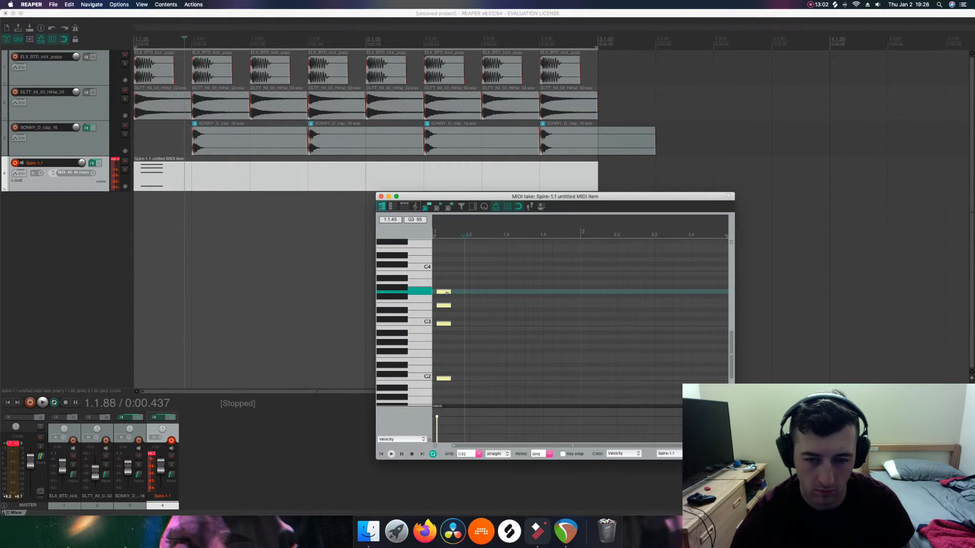
key("space")
key("space")
left_click(437, 235)
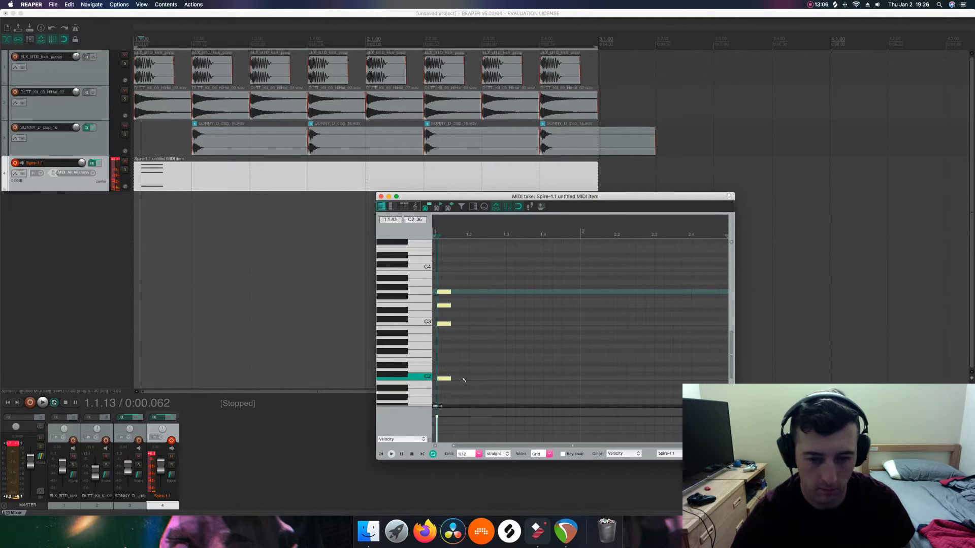
- Copy the chord to three further positions in bar 1 and play the pattern back
left_click(443, 292)
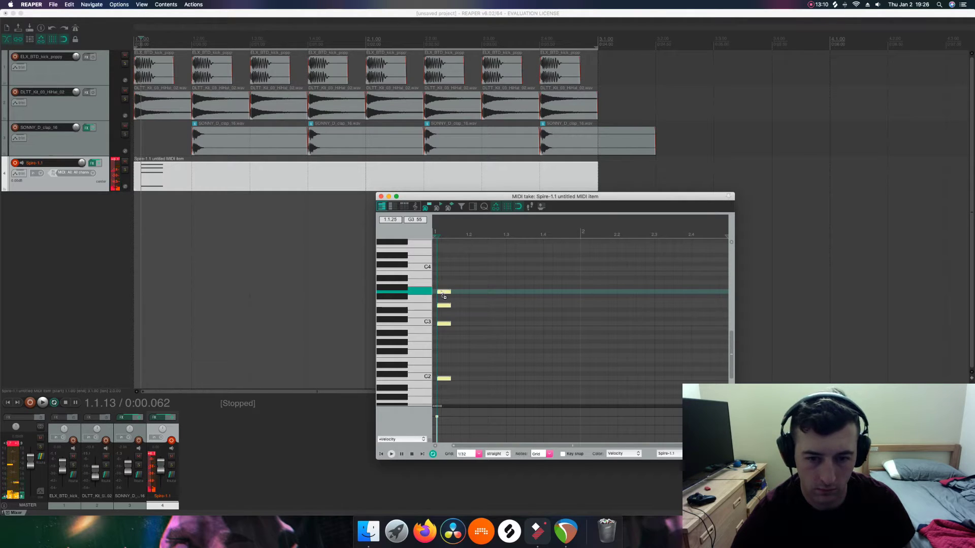
left_click_drag(443, 294, 573, 295)
key("space")
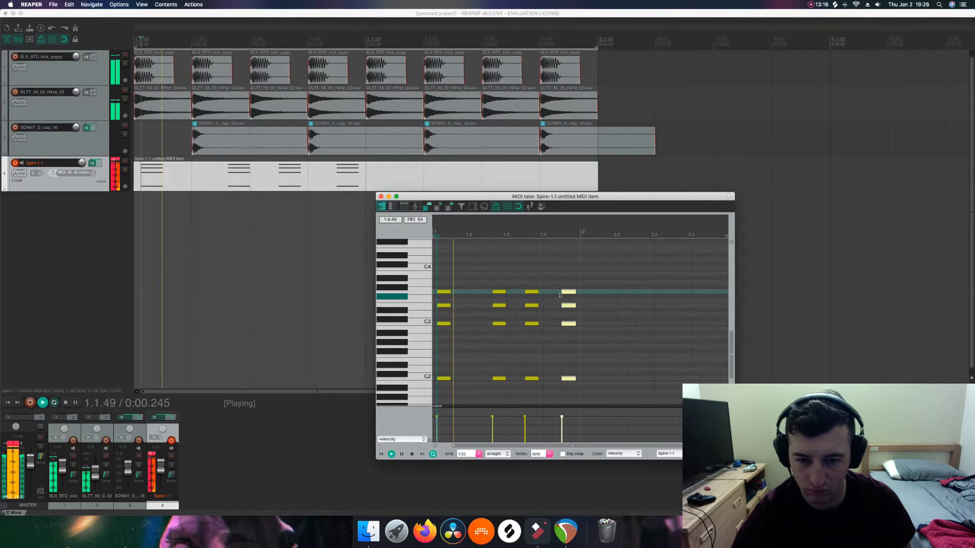
key("space")
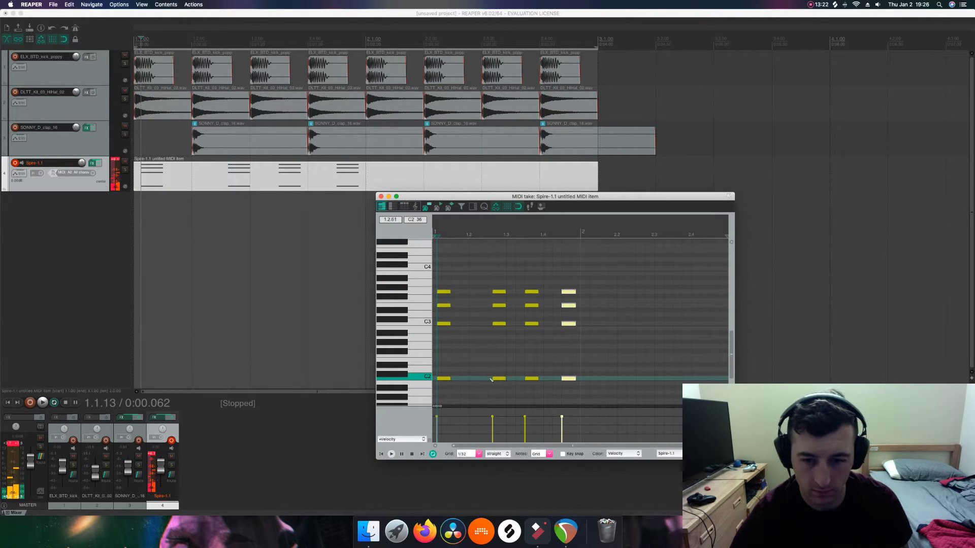
- Move the three copied chords together to an earlier position in bar 1 and play the result
left_click_drag(491, 380, 606, 282)
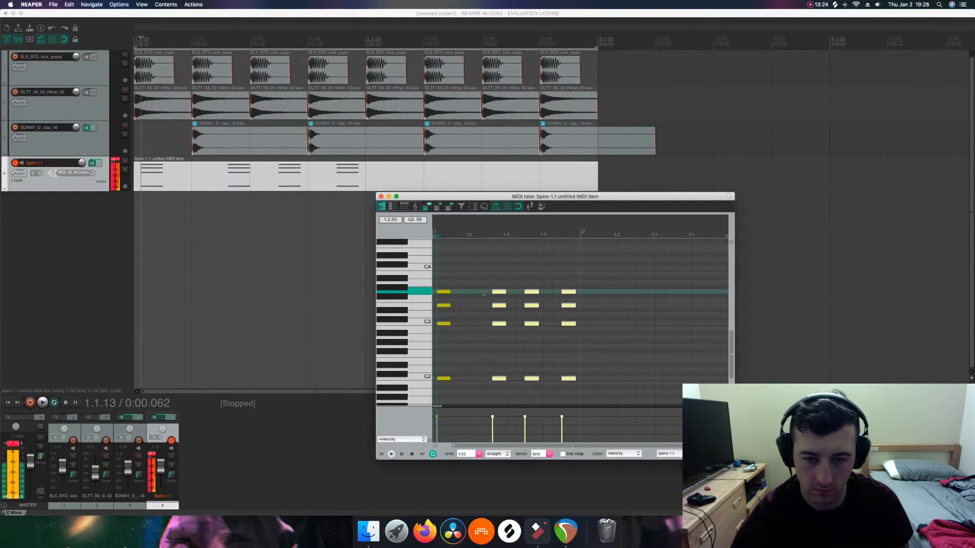
left_click_drag(492, 293, 463, 293)
key("space")
key("space")
key("space")
key("space")
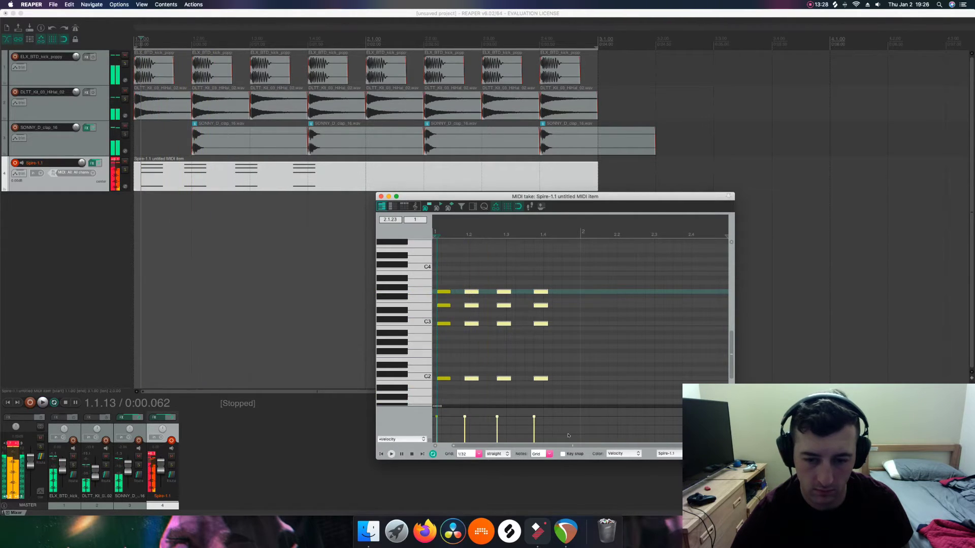
scroll(519, 328, "down", 1)
scroll(518, 328, "up", 4)
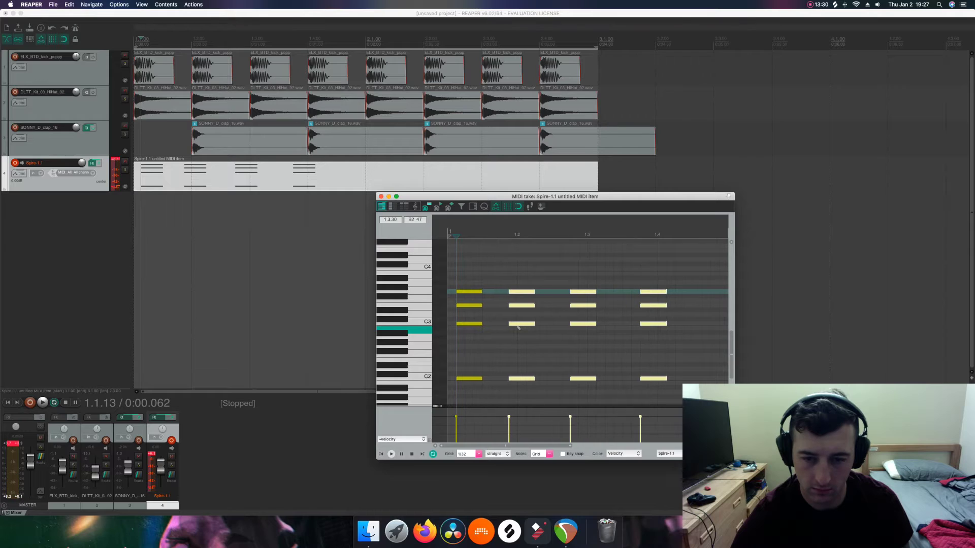
- Delete the three copied chords, keeping only the first chord of bar 1
left_click_drag(489, 280, 679, 377)
key("Delete")
scroll(522, 353, "left", 5)
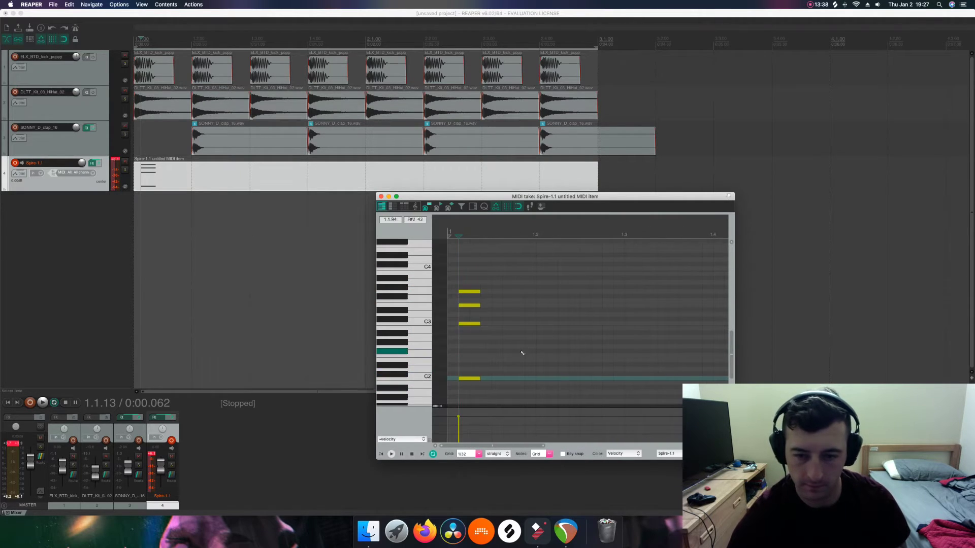
- Copy the chord to end at beat 1.2, move the original to start at 1.1.00, and play from the project start
left_click_drag(521, 382, 518, 294)
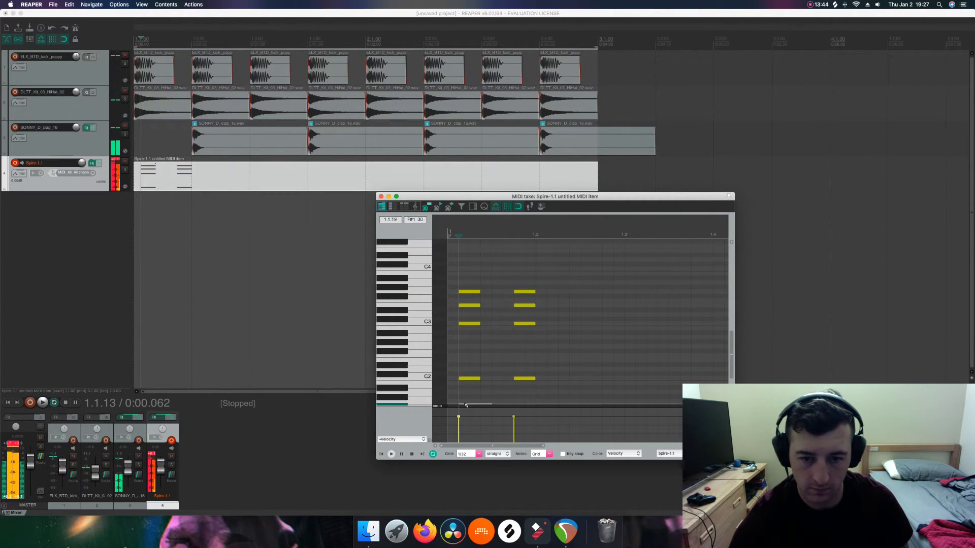
left_click(479, 378)
left_click_drag(491, 380, 459, 290)
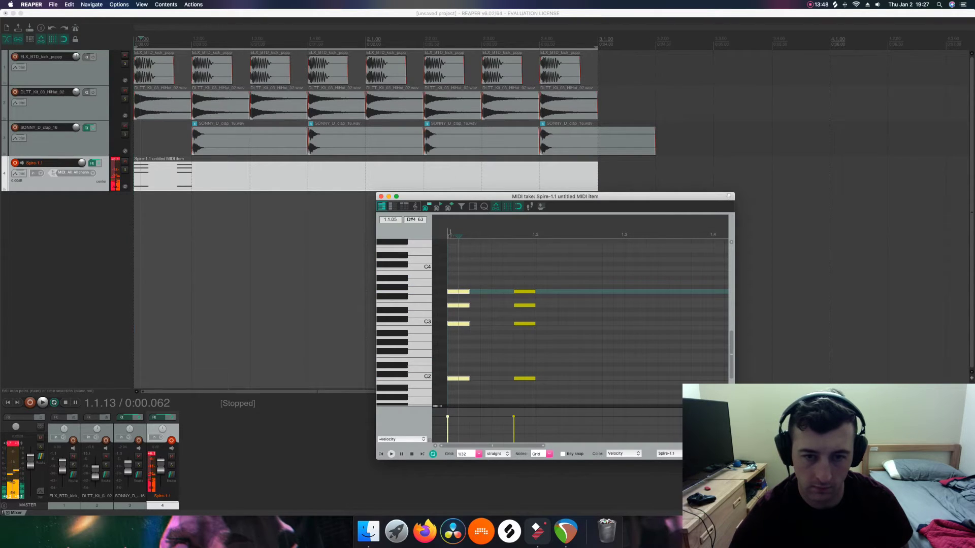
key("Home")
key("space")
key("space")
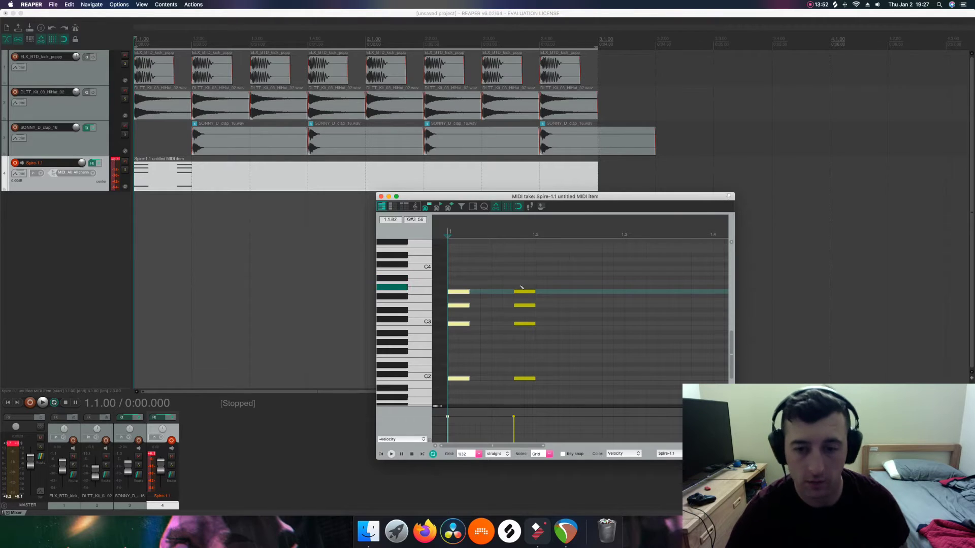
- Copy the chord to 1.2.50 and 1.3.00 and play the pattern back
left_click_drag(528, 283, 632, 378)
key("space")
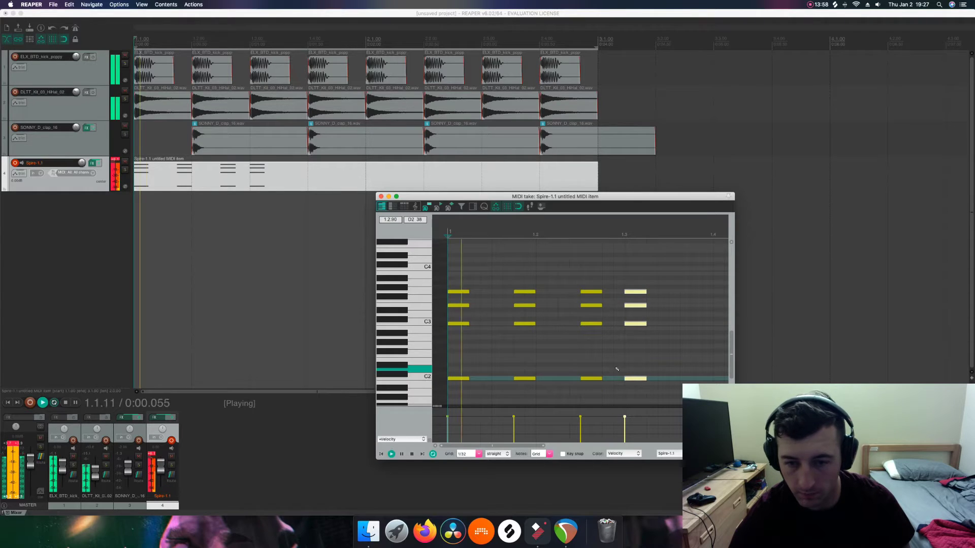
key("space")
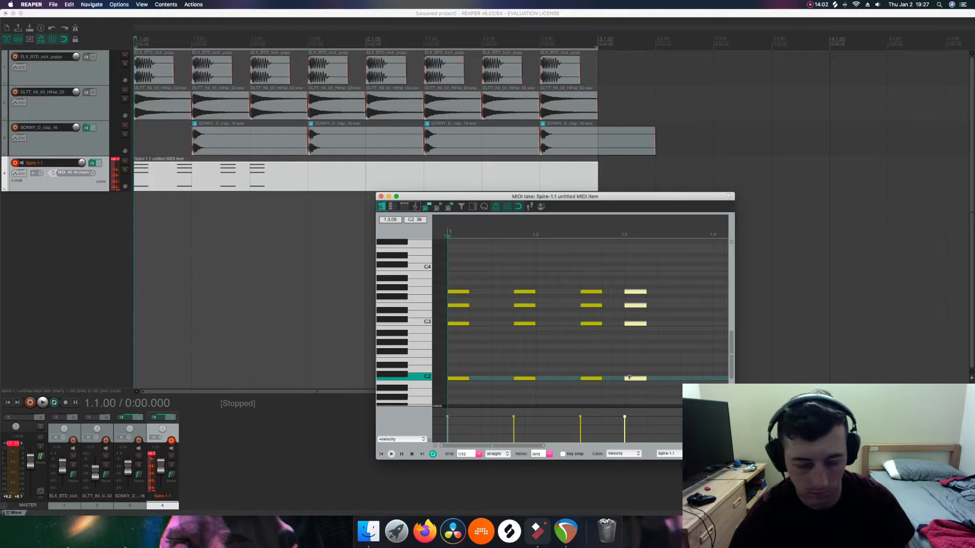
- Extend the rhythm by copying the last chord to 1.3.75 and 1.4.50, checking it with playback
left_click_drag(629, 377, 675, 378)
key("space")
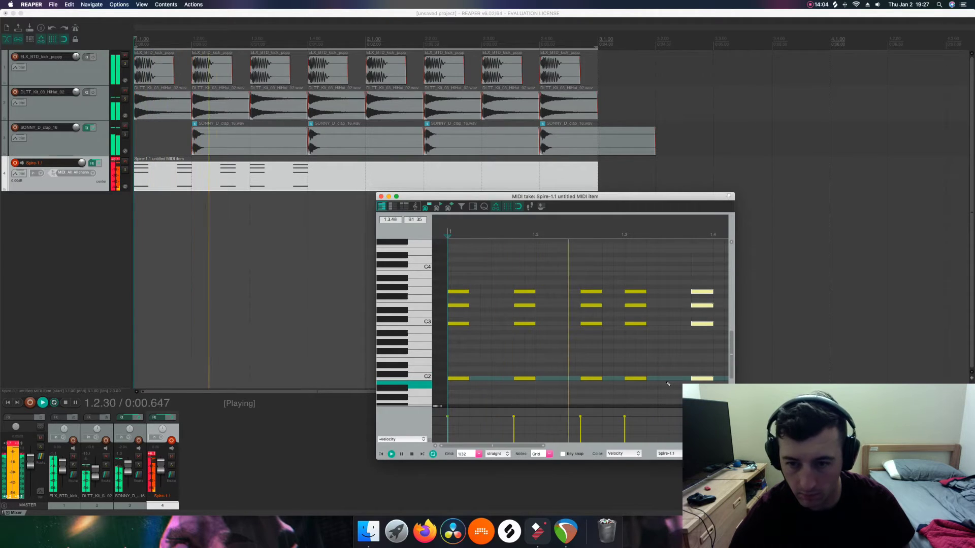
key("space")
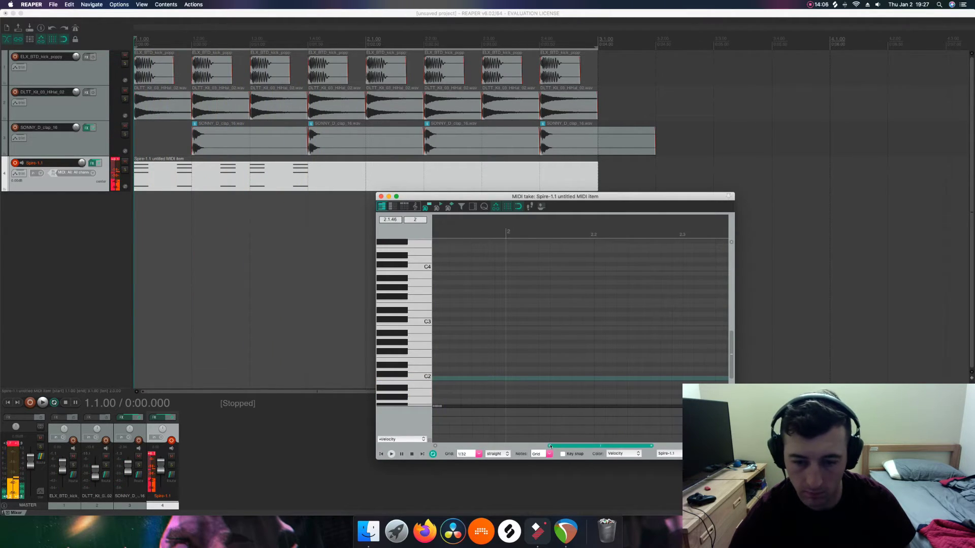
left_click_drag(549, 446, 472, 443)
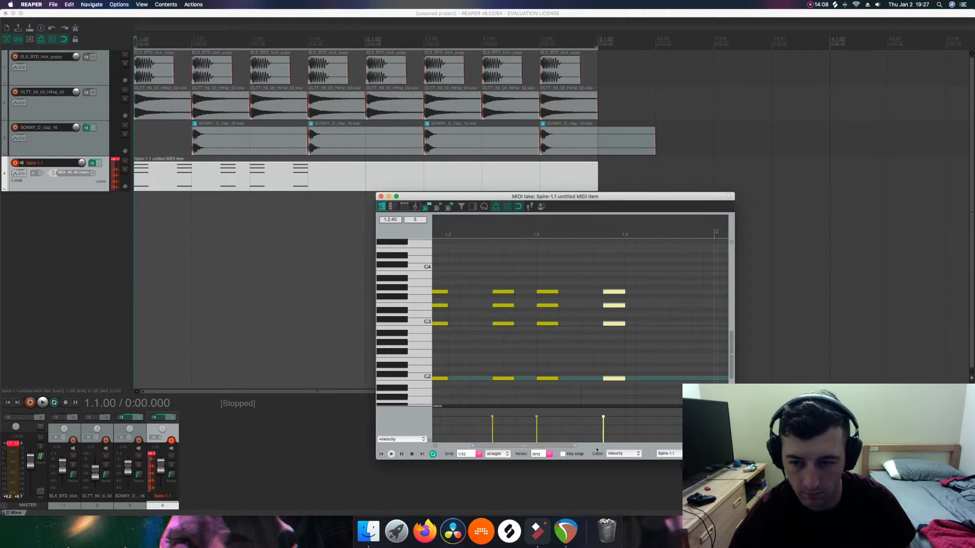
left_click_drag(578, 448, 513, 440)
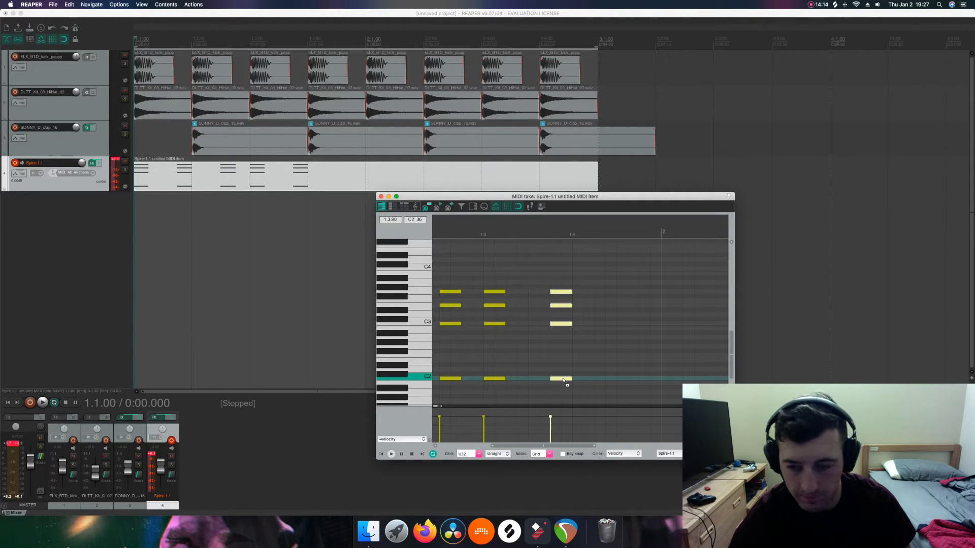
left_click_drag(564, 380, 619, 381)
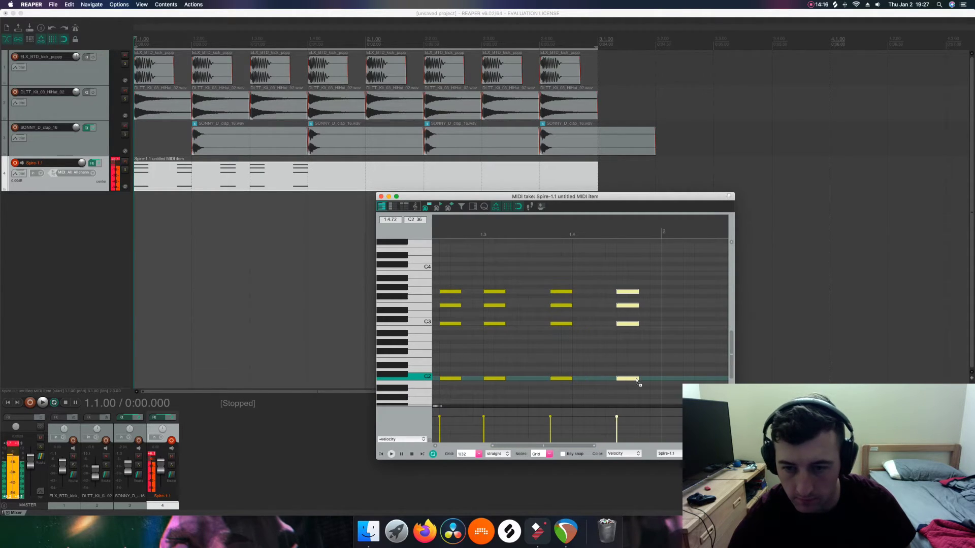
- Copy all six chords of bar 1 into bar 2, transposed up two semitones so the bass is D2
left_click_drag(593, 446, 436, 280)
left_click_drag(450, 380, 567, 368)
left_click(576, 338)
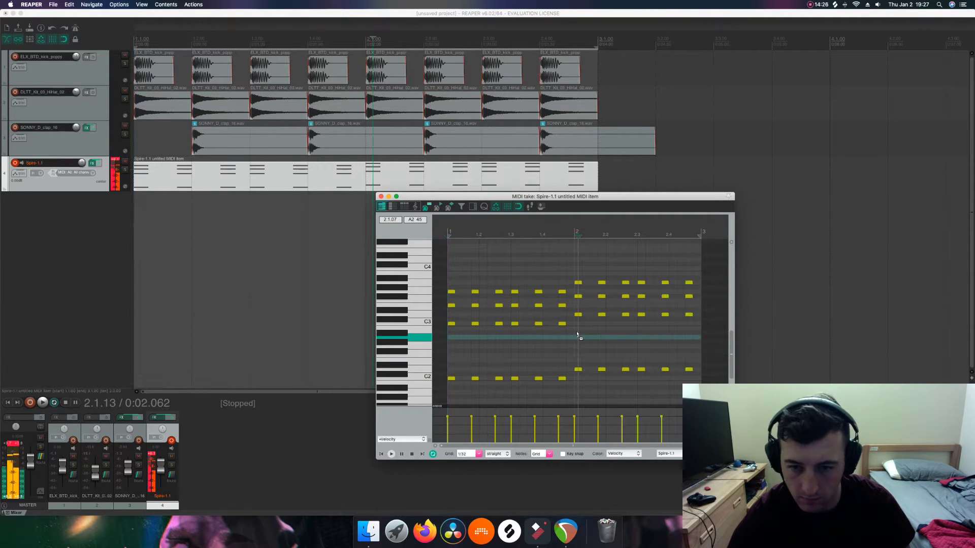
- Raise all the F#3 notes in bar 2 to G3 and play the progression
left_click_drag(576, 303, 700, 295)
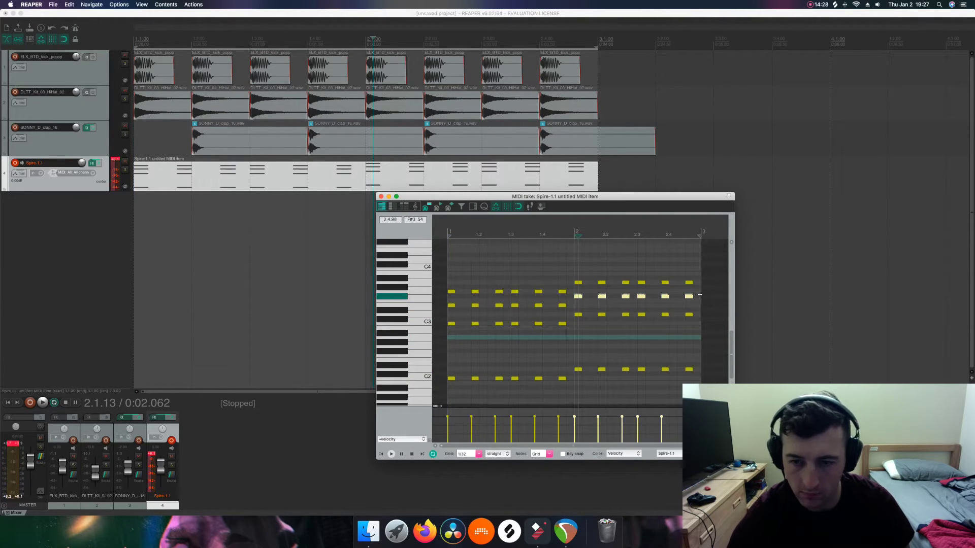
scroll(699, 295, "up", 2)
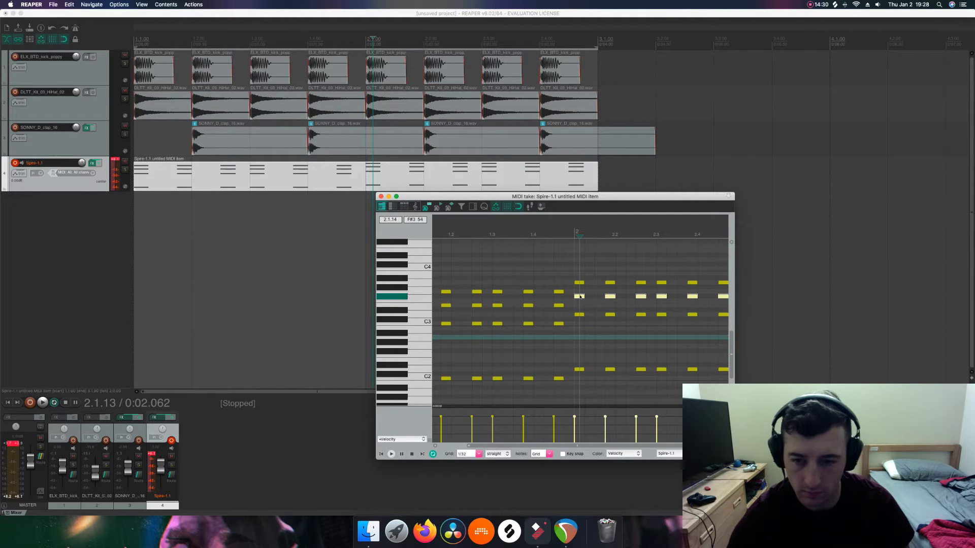
left_click_drag(581, 296, 580, 292)
key("space")
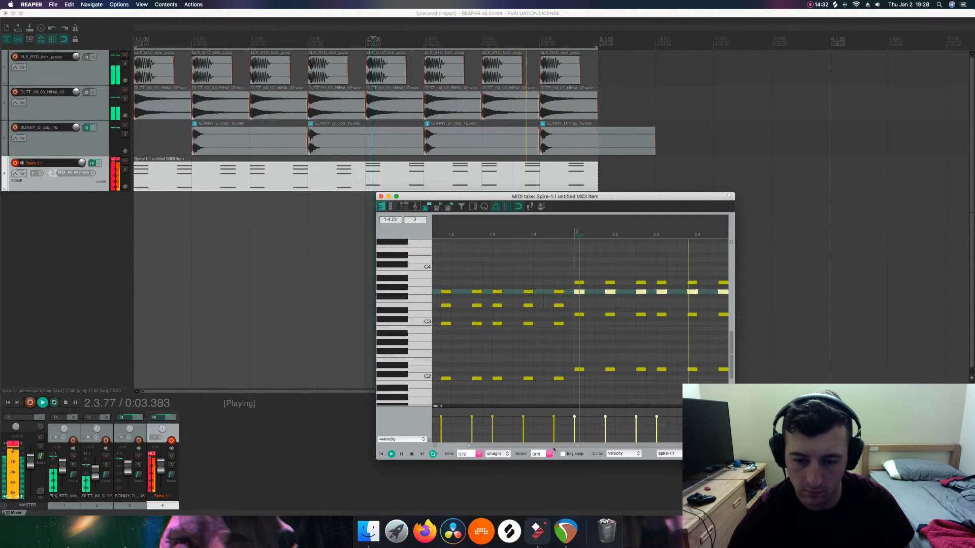
- Stop playback and duplicate all six G3 notes of bar 1 up to B3
left_click_drag(554, 446, 441, 446)
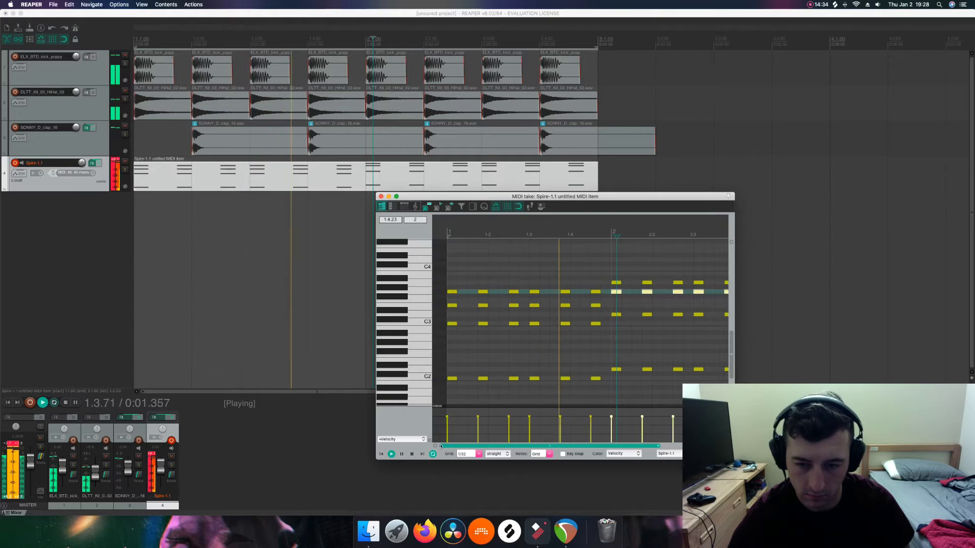
key("space")
mouse_move(658, 447)
left_mouse_down()
mouse_move(668, 448)
mouse_move(654, 448)
left_mouse_up()
left_click_drag(463, 293, 597, 294)
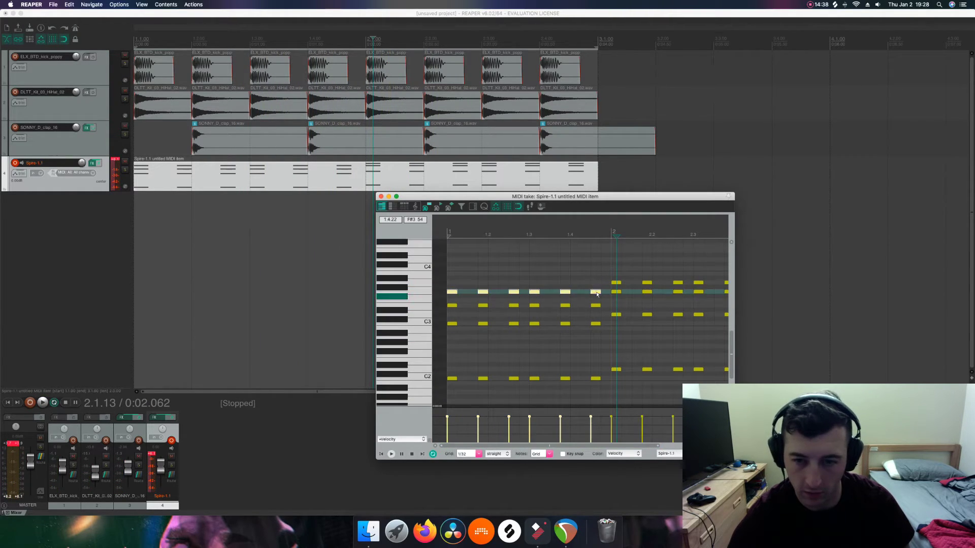
left_click_drag(452, 296, 451, 277)
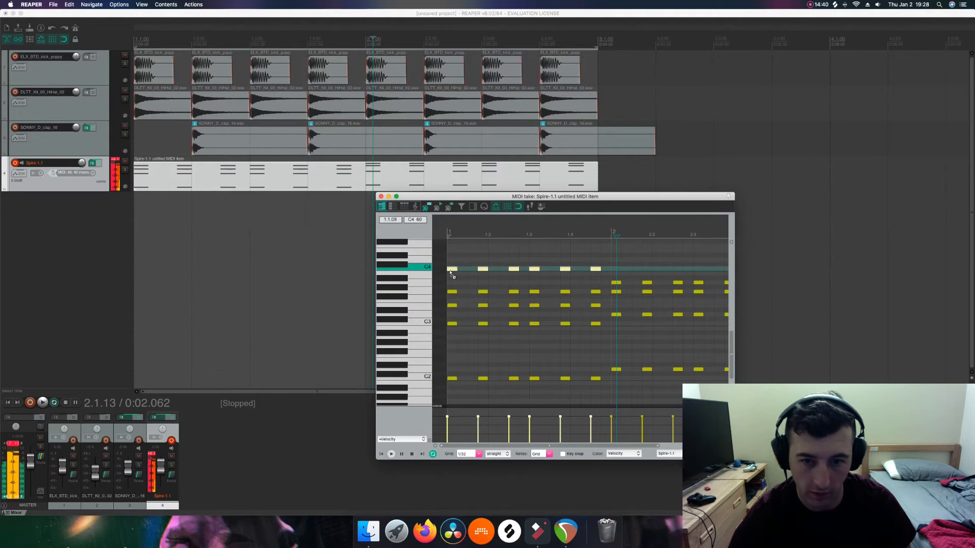
- Duplicate all six A3 notes of bar 2 up to C4
scroll(538, 273, "right", 5)
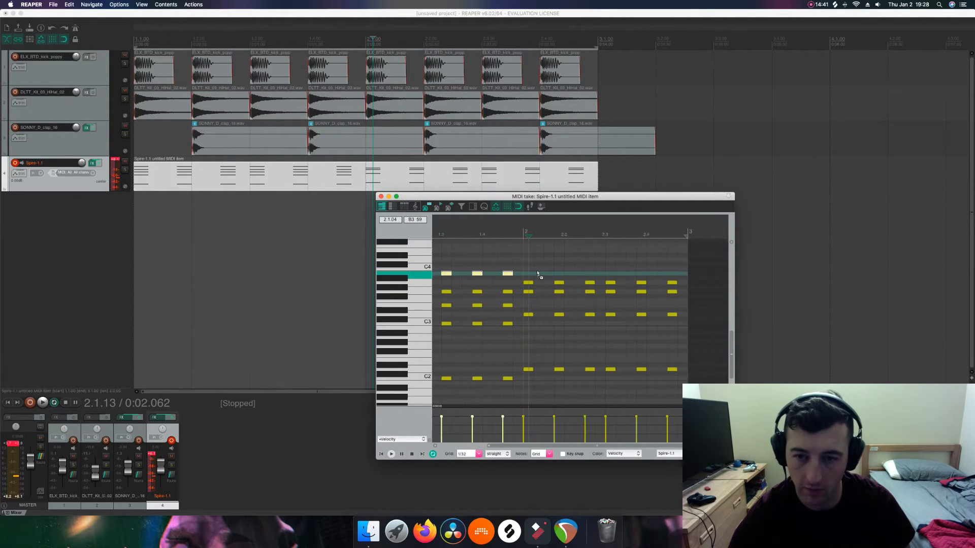
double_click(529, 282)
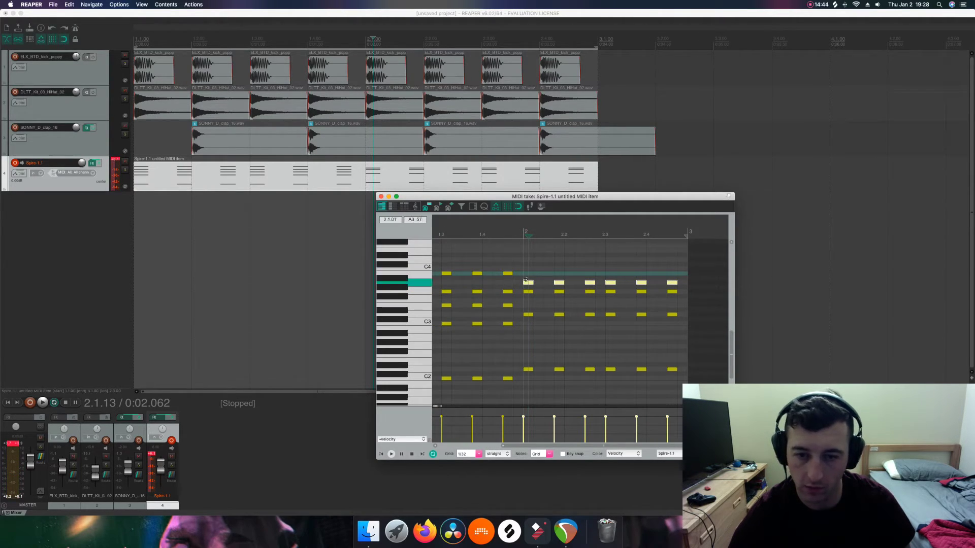
left_click_drag(526, 281, 526, 268)
scroll(489, 257, "right", 3)
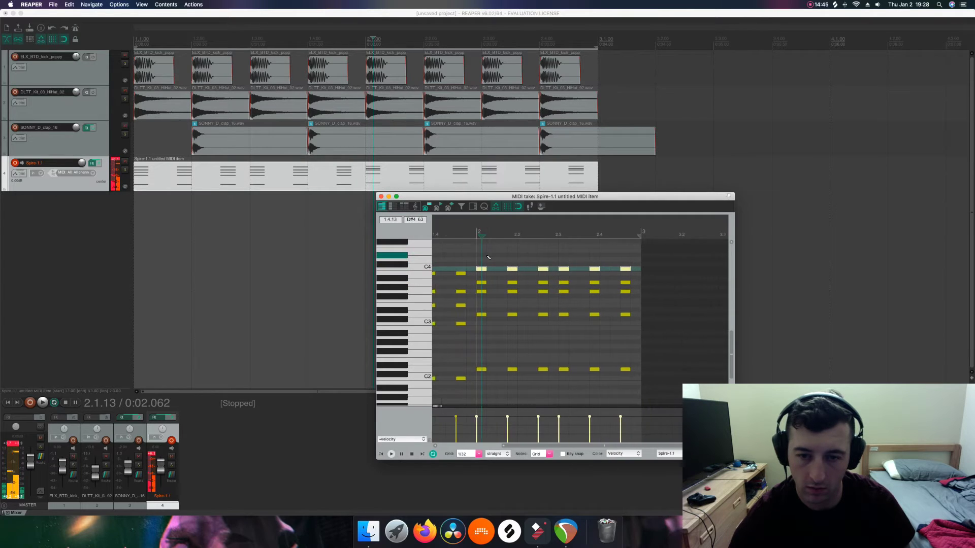
- Play the thickened chord progression from the start of bar 1, stop it and close the MIDI editor
scroll(488, 258, "left", 8)
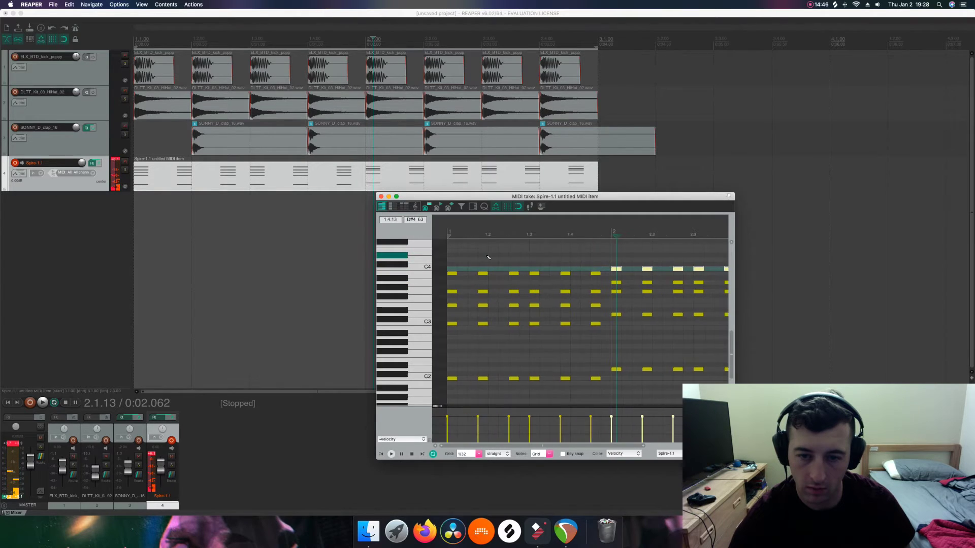
left_click(449, 233)
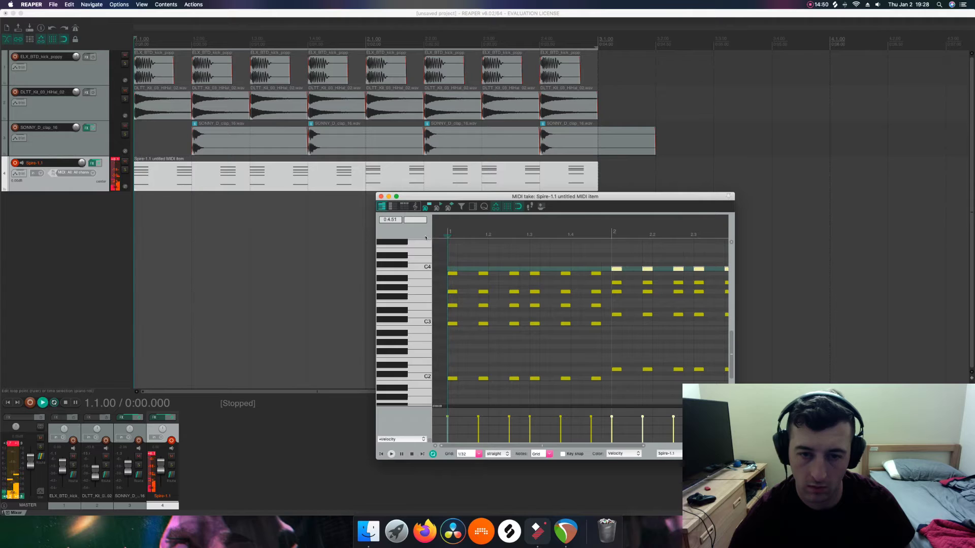
key("space")
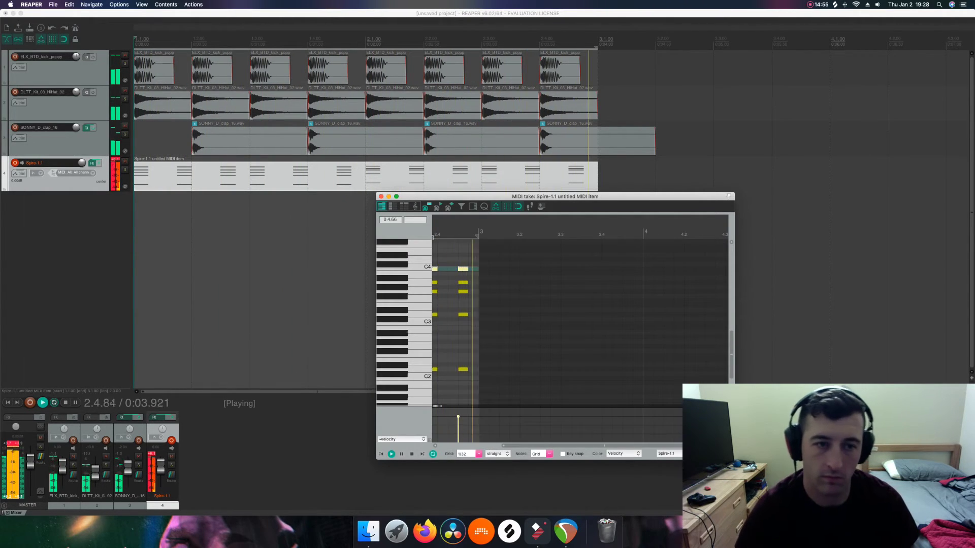
key("space")
left_click(73, 194)
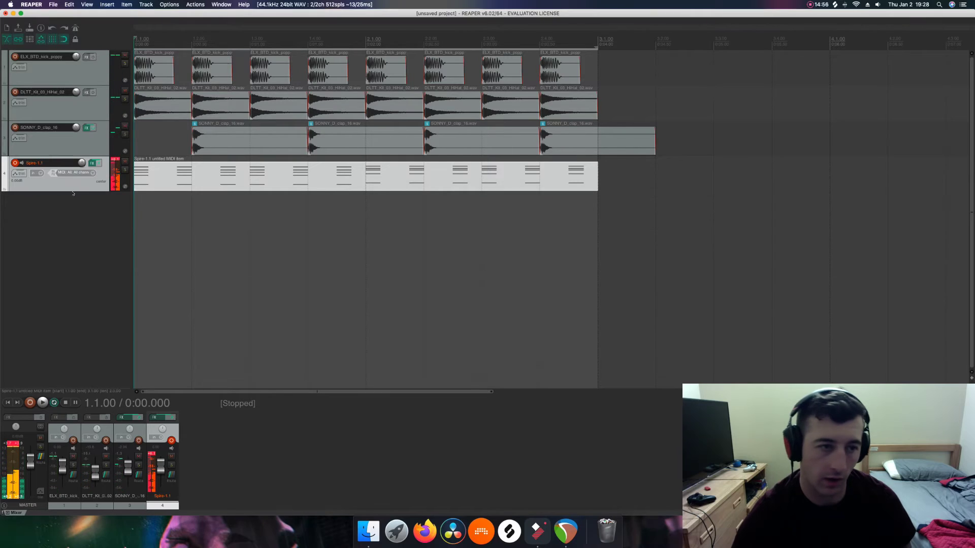
- Open Spire on track 4, load the PL Crystals preset and start playback
left_click(92, 163)
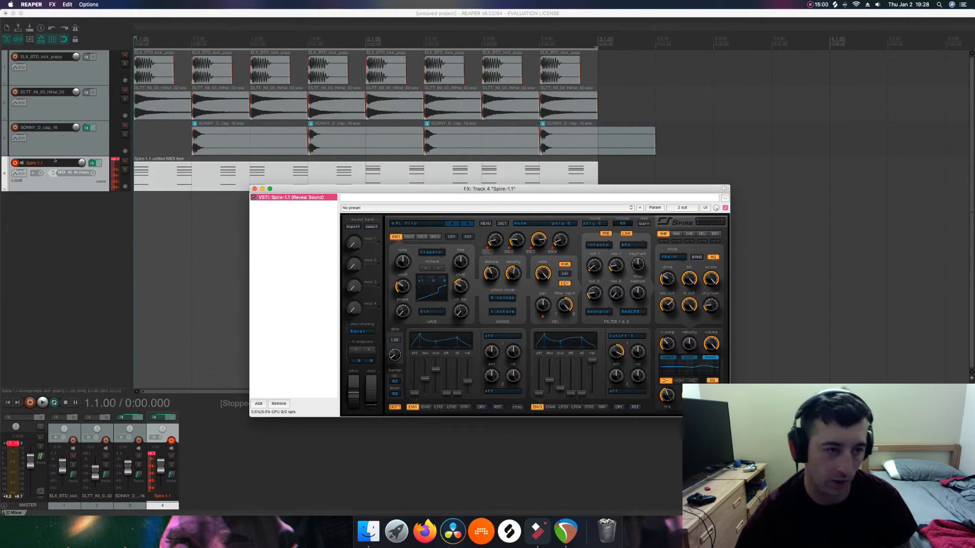
left_click_drag(407, 189, 374, 164)
left_click(428, 201)
scroll(401, 232, "up", 10)
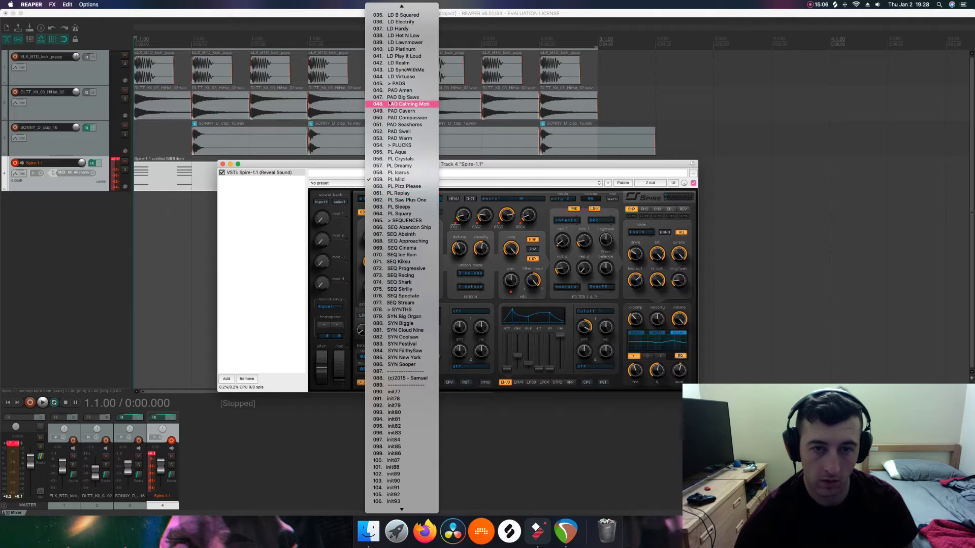
left_click(398, 159)
key("space")
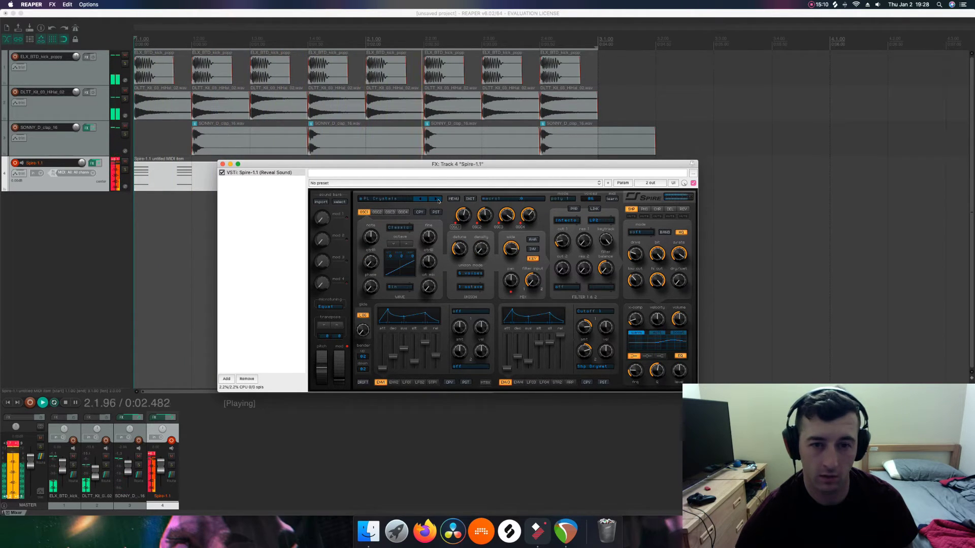
- Audition the Spire pluck presets after PL Crystals against the beat, ending on PL Sleepy with playback stopped
left_click(439, 201)
left_click(435, 202)
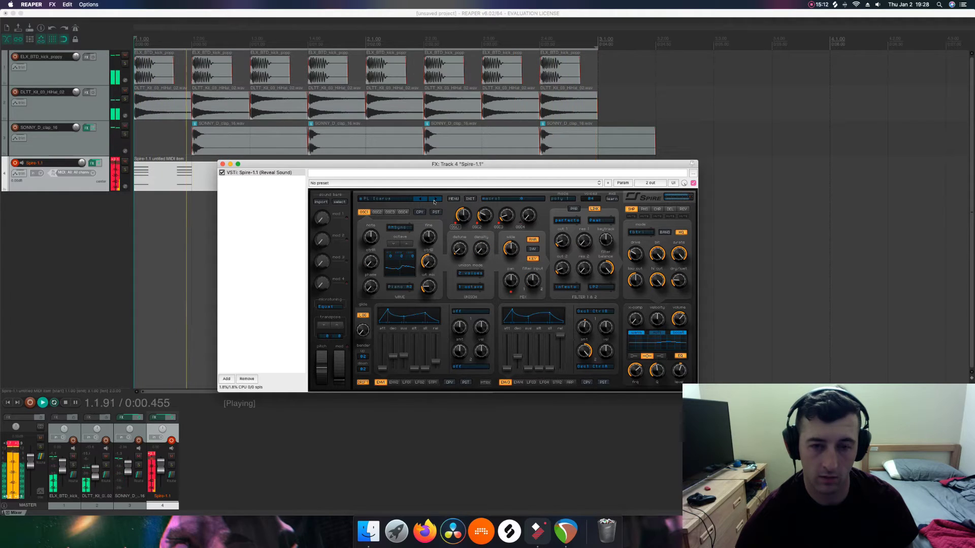
left_click(424, 201)
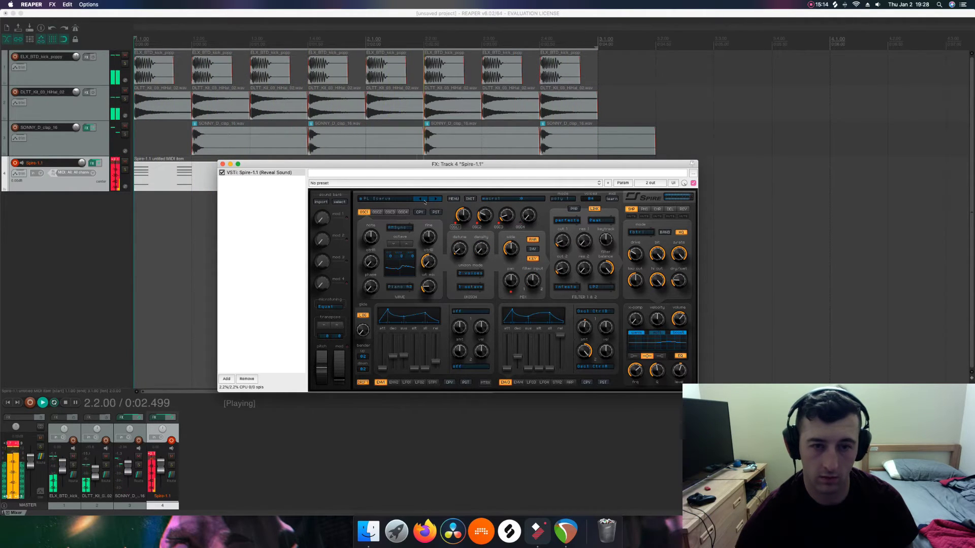
key("space")
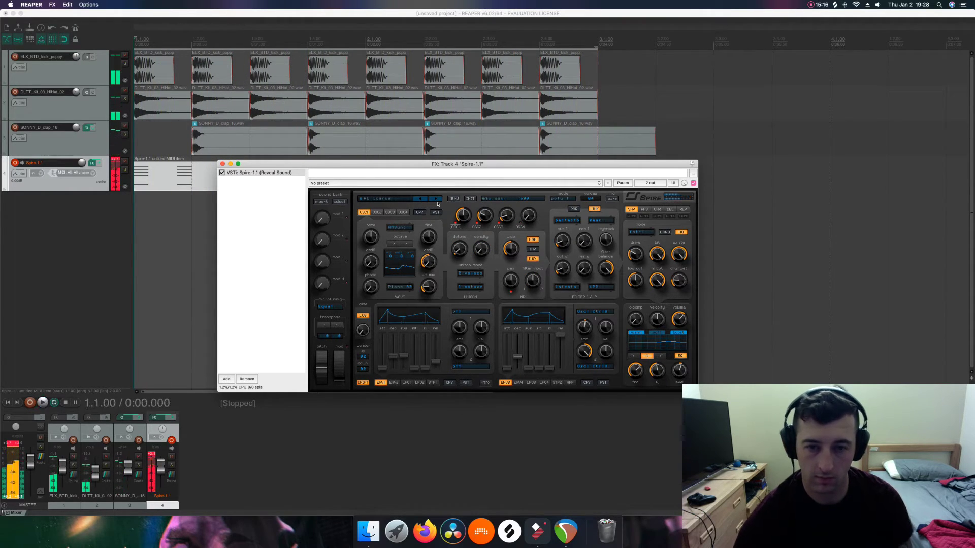
left_click(435, 202)
key("space")
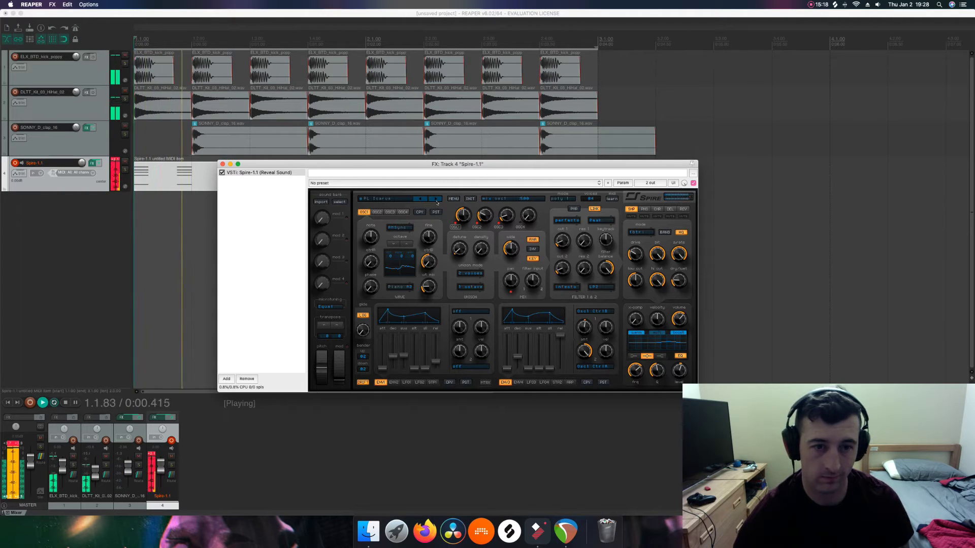
left_click(436, 200)
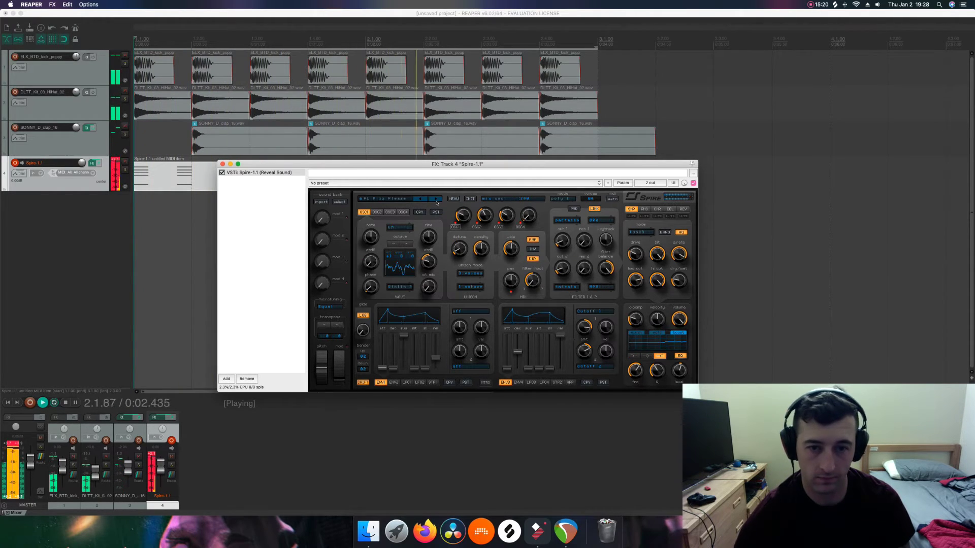
left_click(436, 201)
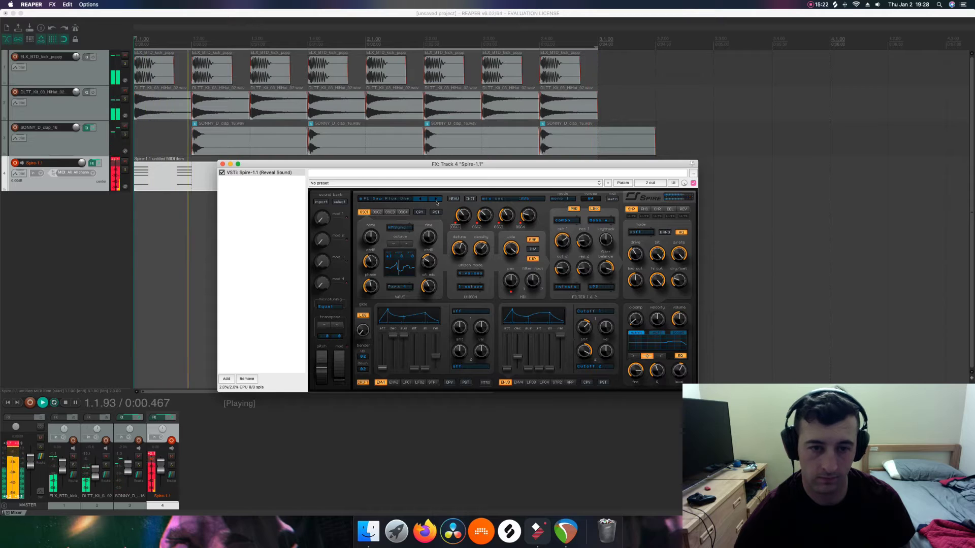
key("space")
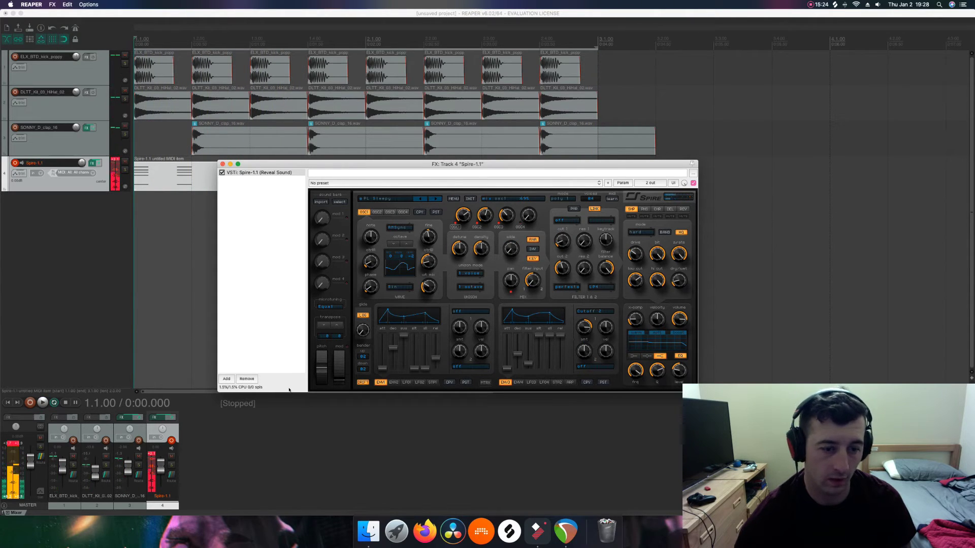
left_click(227, 379)
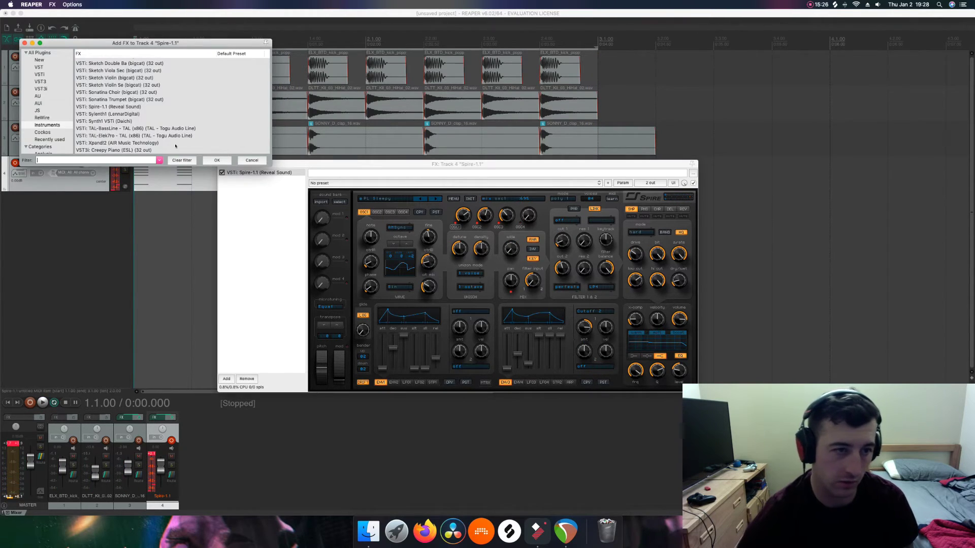
left_click(252, 159)
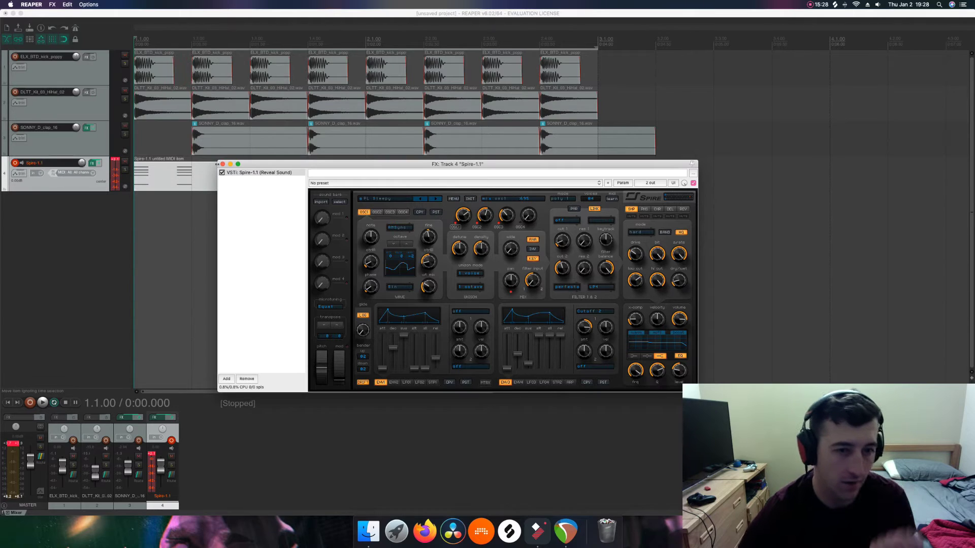
left_click(219, 164)
right_click(51, 223)
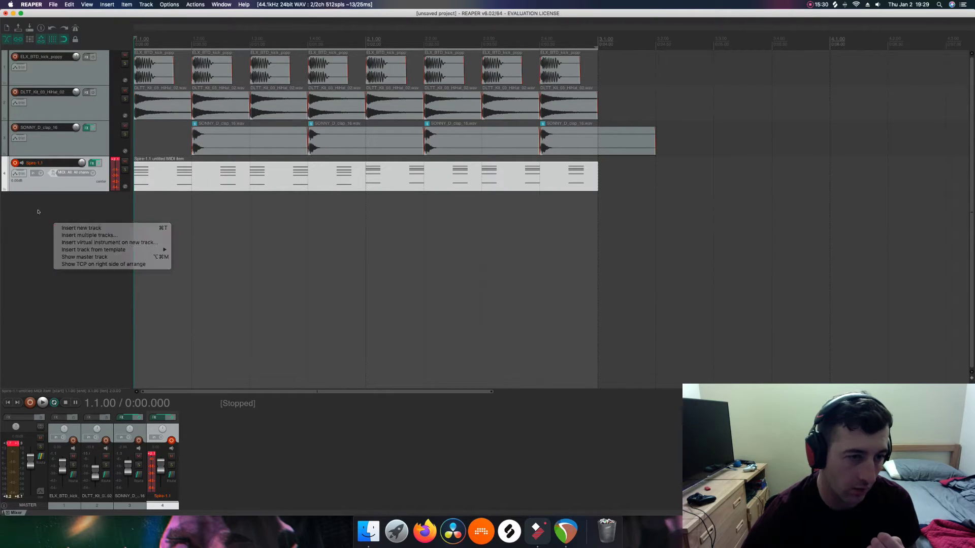
left_click(50, 214)
- Insert the Serum (Xfer Records) virtual instrument on a new track below Spire-1.1
right_click(51, 216)
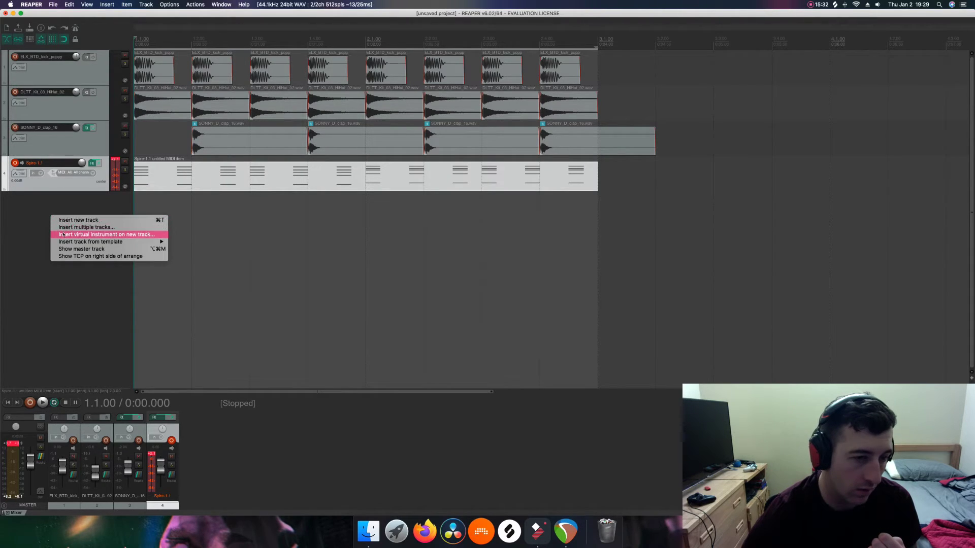
left_click(64, 235)
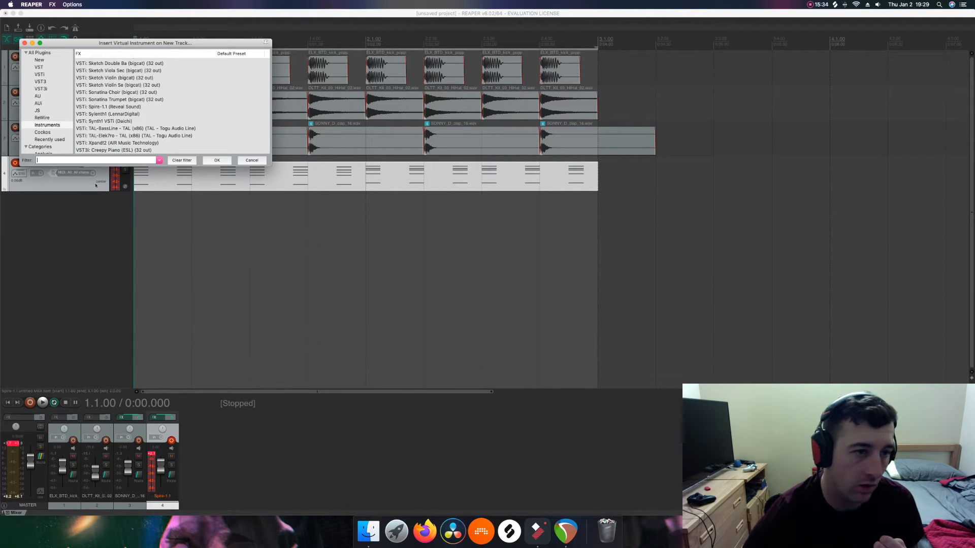
scroll(96, 150, "up", 5)
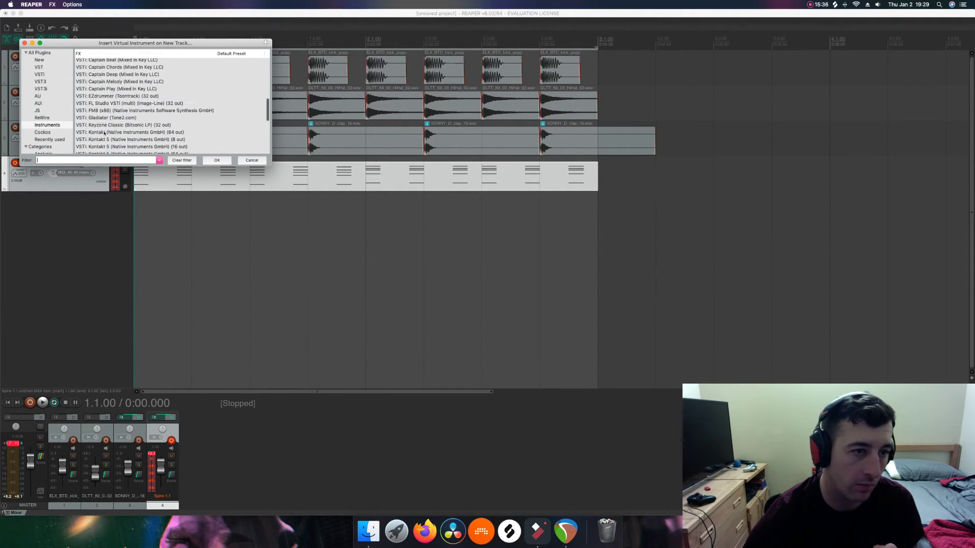
scroll(104, 133, "down", 3)
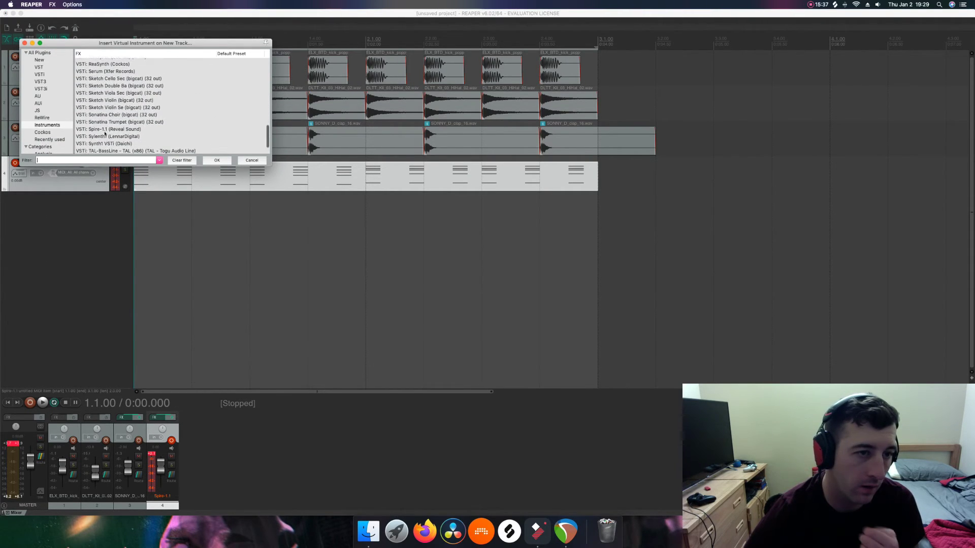
left_click(103, 71)
left_click(217, 160)
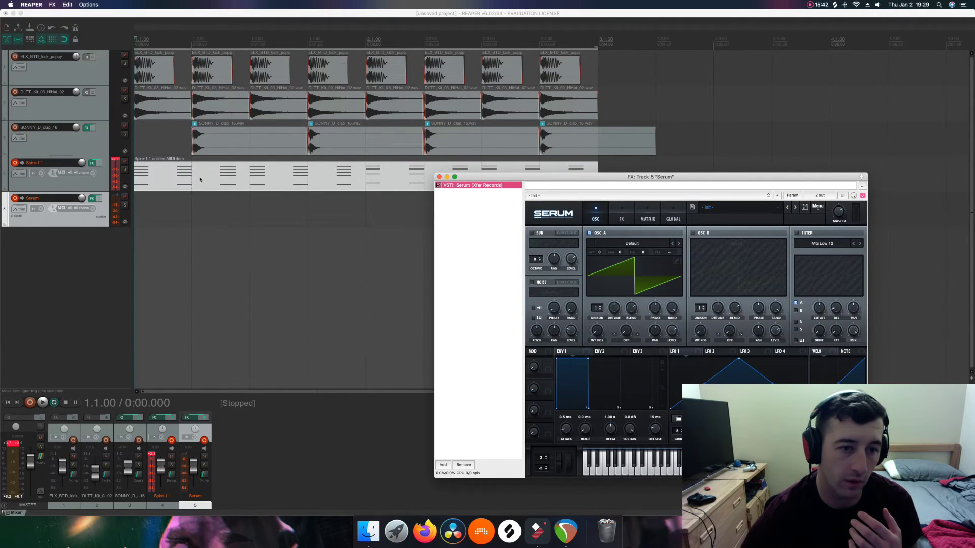
- Move the chord MIDI item from the Spire-1.1 track to the Serum track and play it
left_click_drag(201, 179, 207, 211)
key("space")
key("space")
key("space")
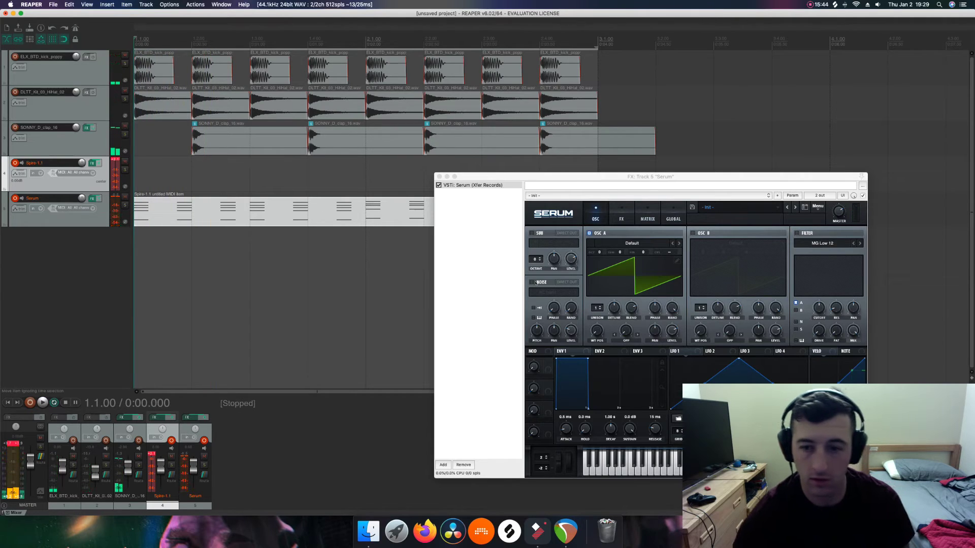
- Set Serum's oscillator A to 7 unison voices and enable oscillator B with 7 unison voices, one octave up
left_click_drag(597, 307, 599, 272)
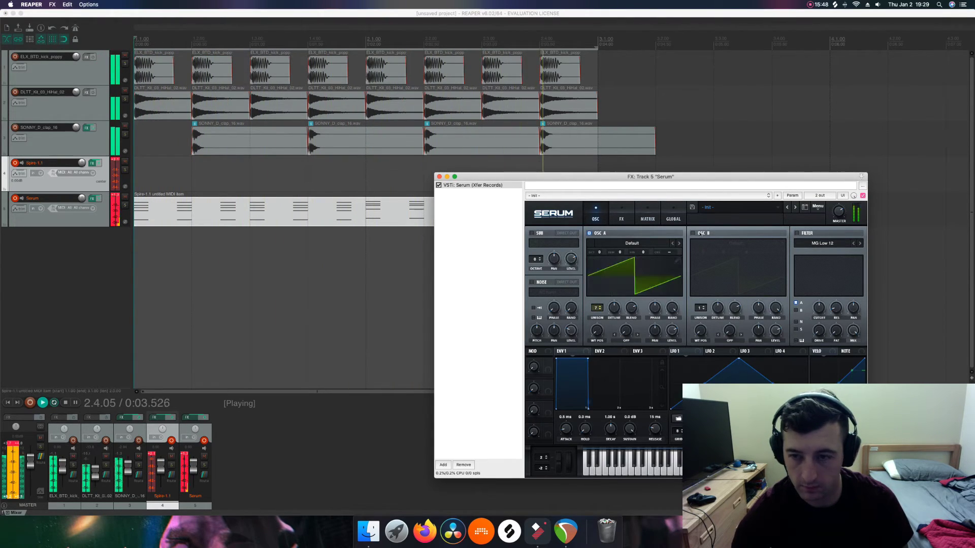
left_click(693, 233)
mouse_move(700, 308)
left_mouse_down()
mouse_move(699, 278)
mouse_move(701, 299)
left_mouse_up()
left_click_drag(703, 252, 704, 244)
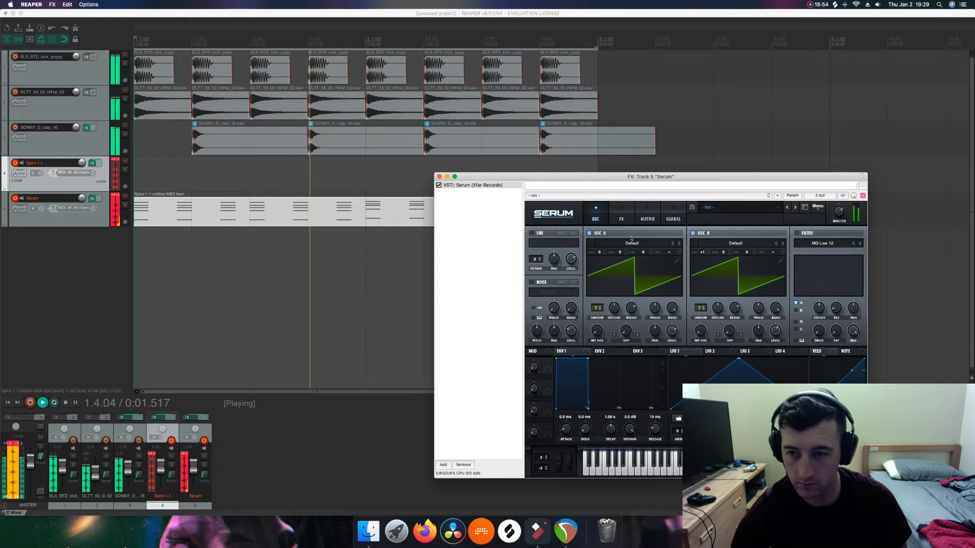
- Enable Serum's compressor effect in multiband mode and return to the oscillator page
left_click(621, 215)
left_click(555, 302)
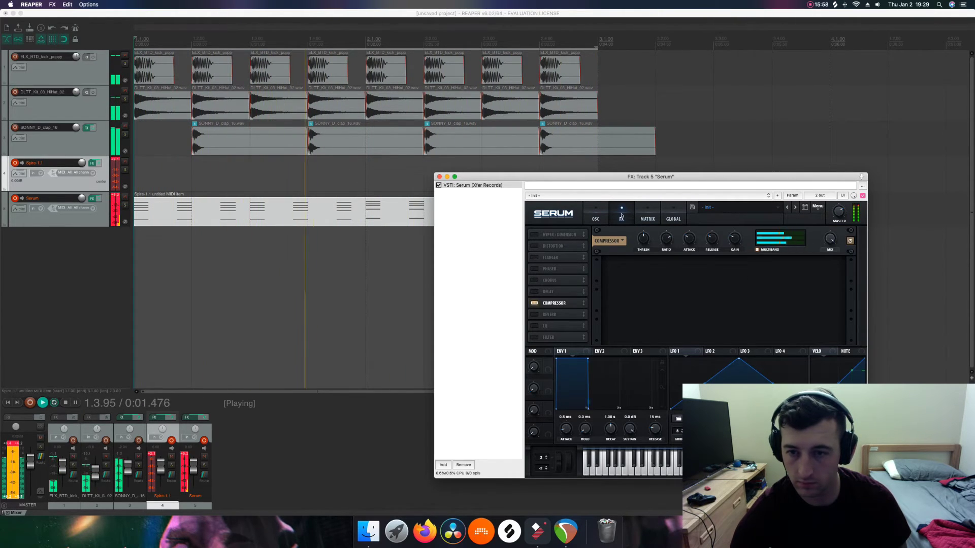
left_click(596, 216)
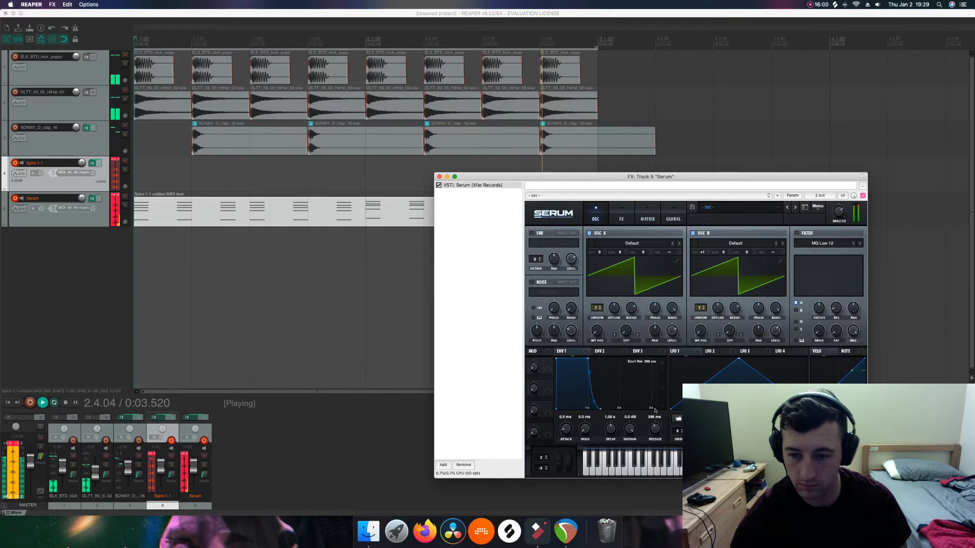
- Lengthen the release and attack of Serum's Envelope 1 and enable the MG Low 12 filter
left_click_drag(655, 411, 655, 417)
left_click_drag(566, 431, 569, 426)
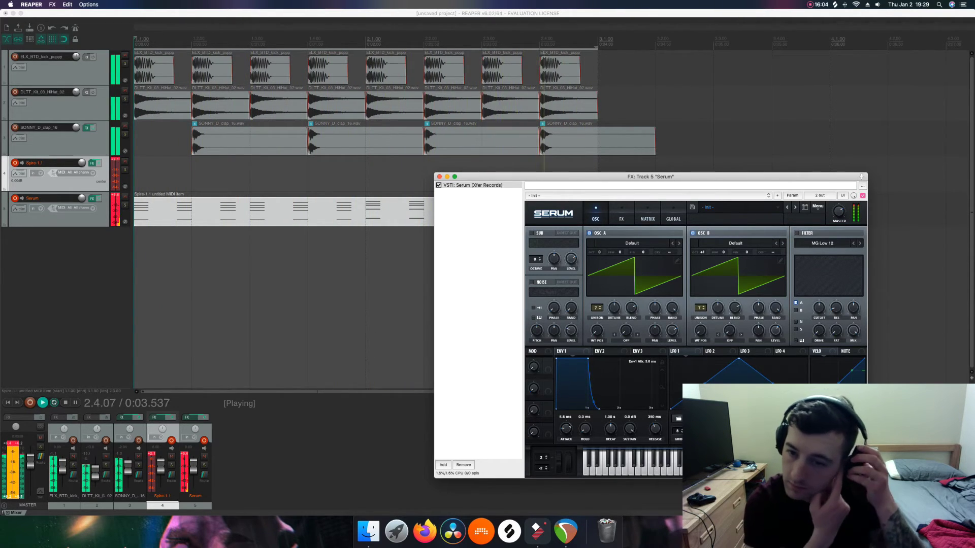
left_click(796, 233)
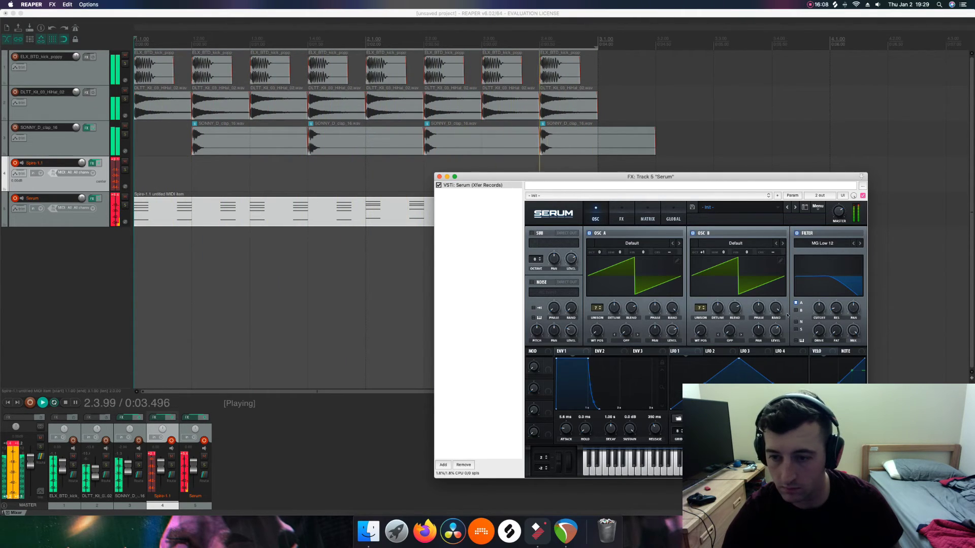
- Assign Serum's LFO 1 to the filter cutoff, check the modulation matrix and return to the oscillator page
left_click_drag(679, 351, 820, 309)
left_click(647, 218)
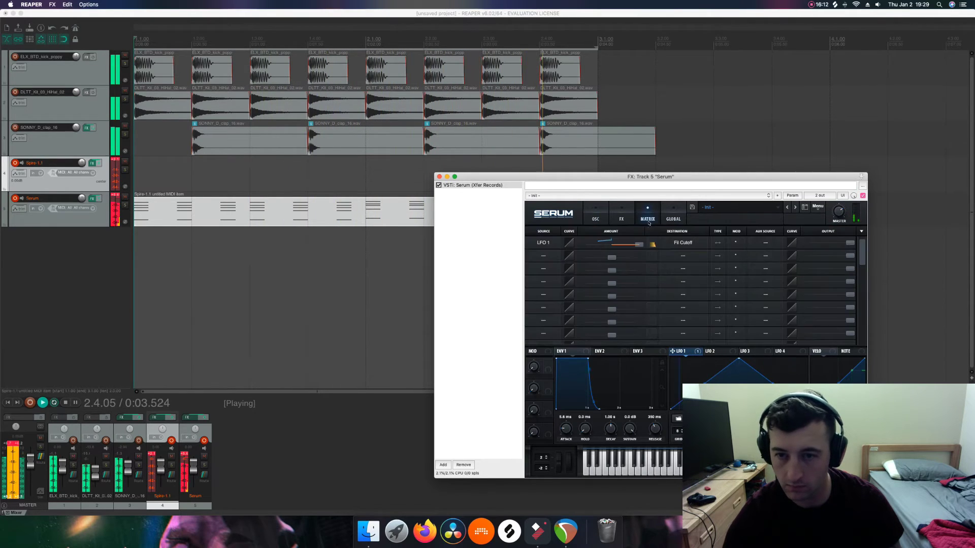
left_click(595, 217)
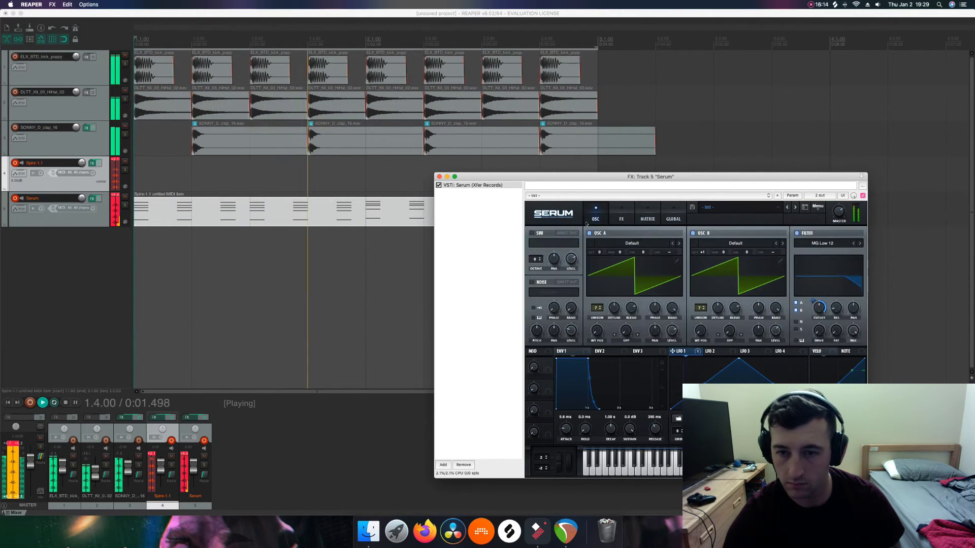
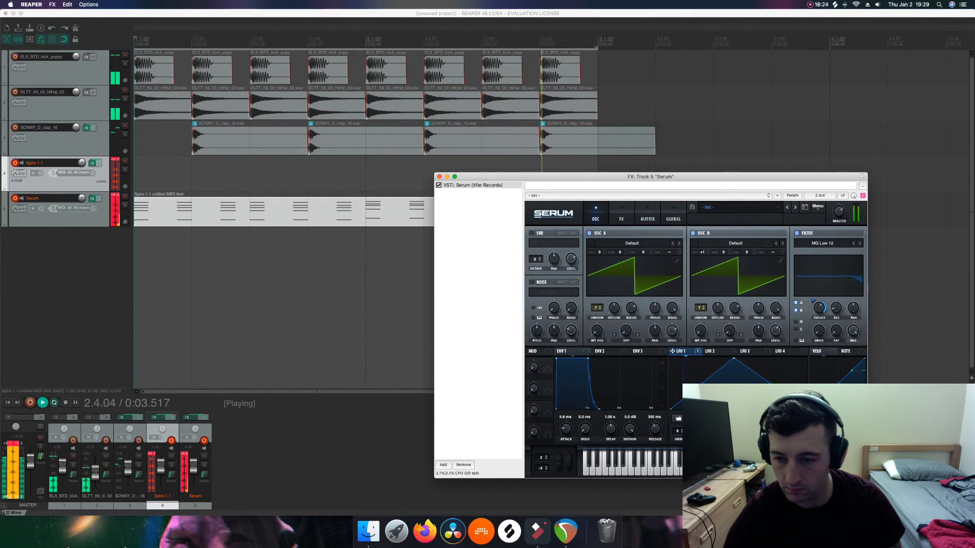
- Reshape Serum's LFO 1 into a curve falling from full level to zero and adjust the filter settings
left_click_drag(711, 396, 781, 365)
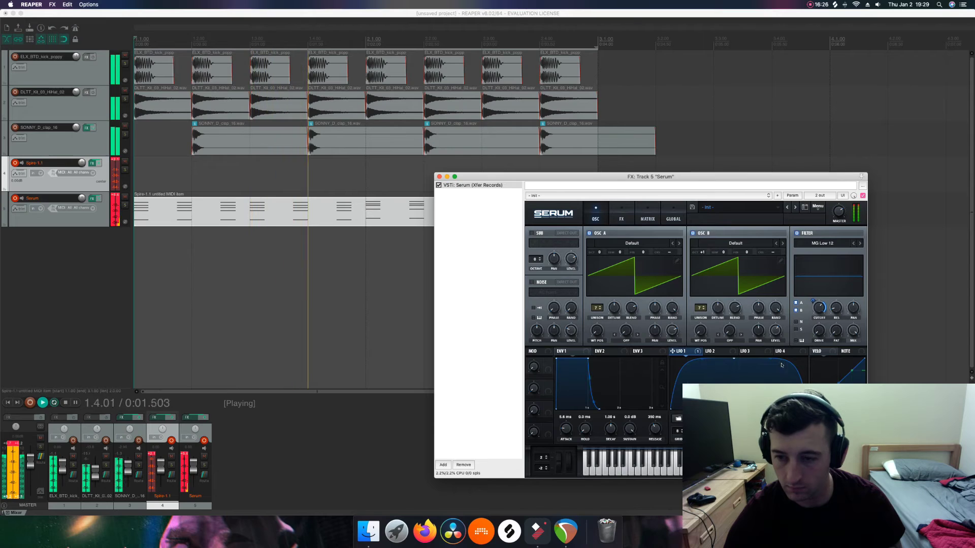
mouse_move(812, 312)
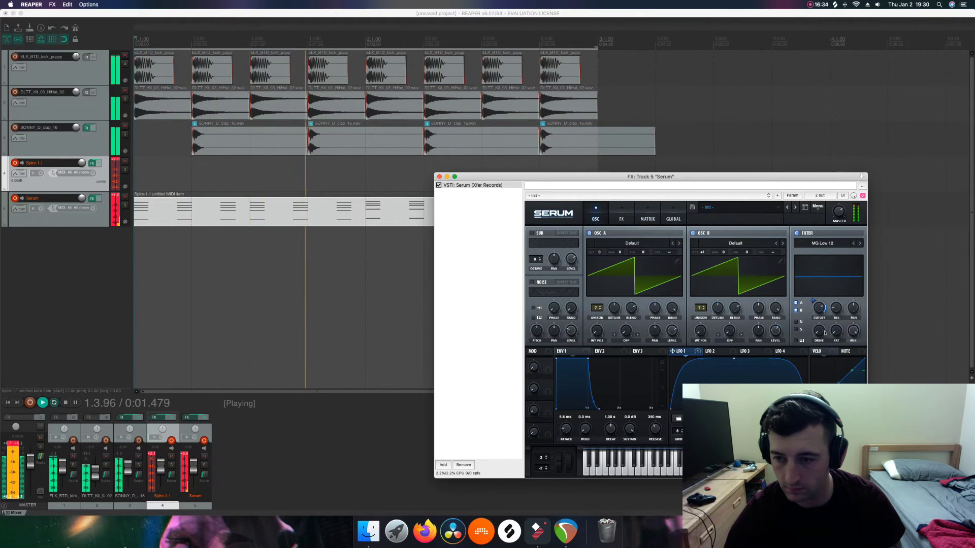
left_click_drag(825, 333, 820, 323)
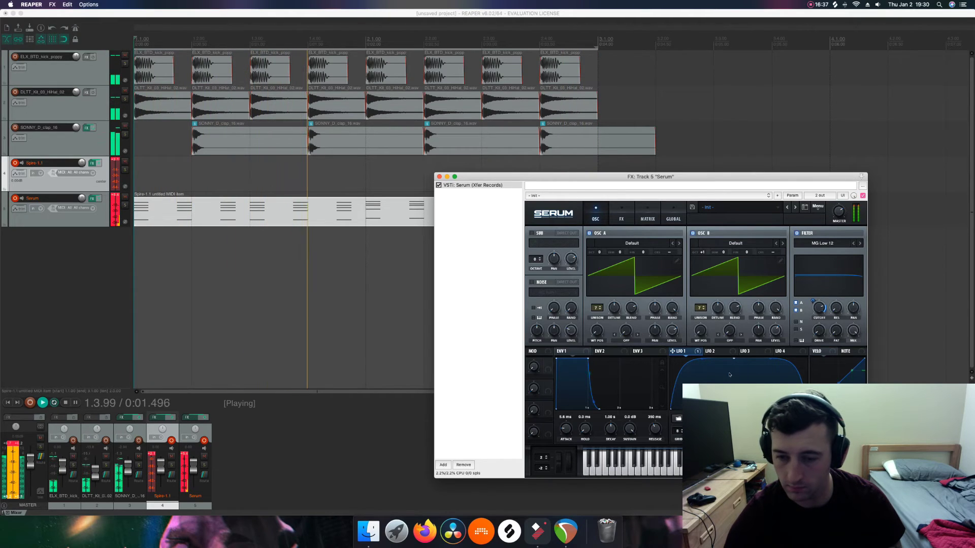
double_click(703, 369)
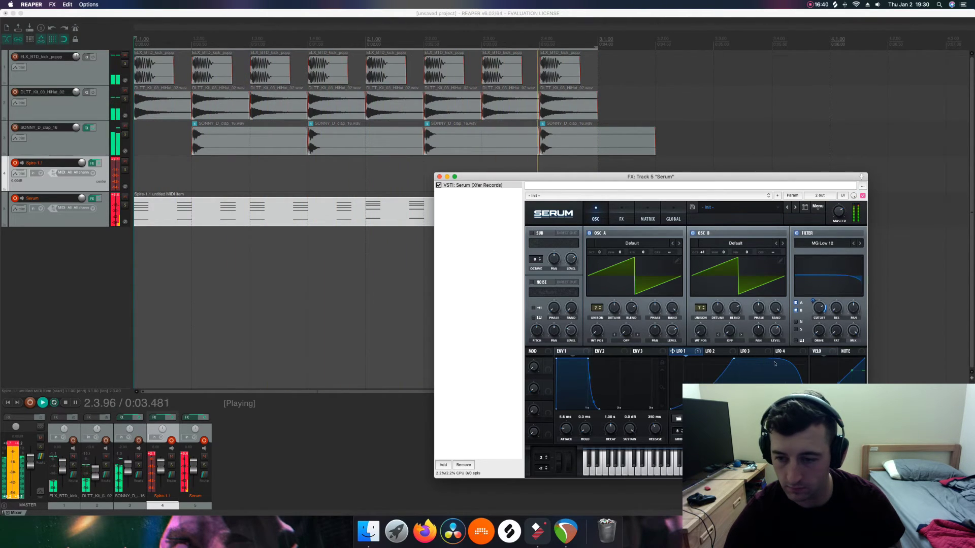
left_click_drag(776, 363, 673, 359)
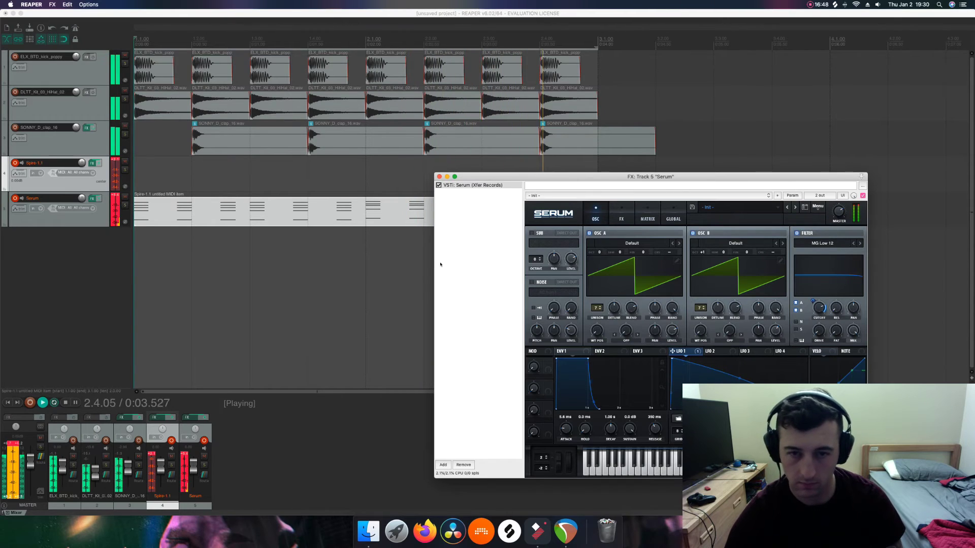
- Lower the Serum track's volume while auditioning the loop, select the track and stop playback
scroll(193, 474, "down", 3)
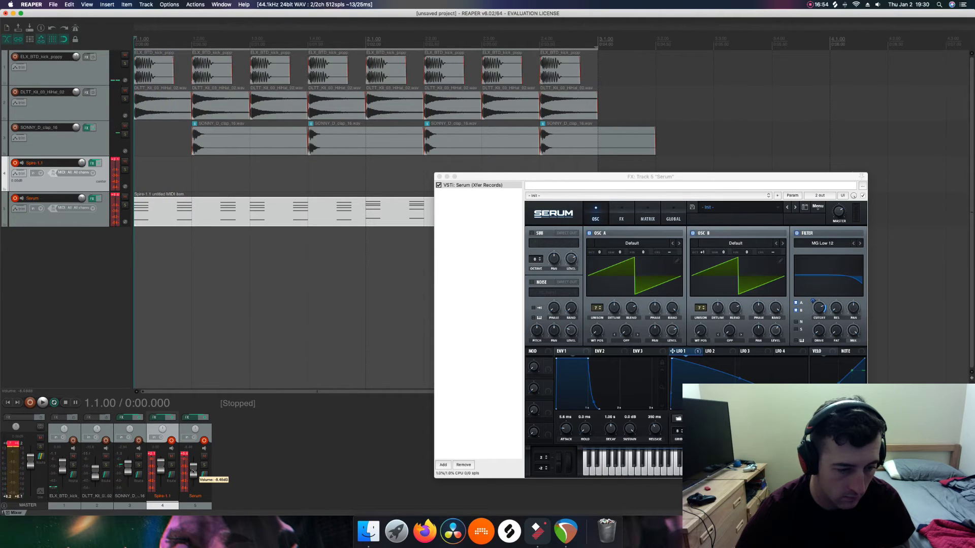
key("space")
scroll(193, 473, "down", 8)
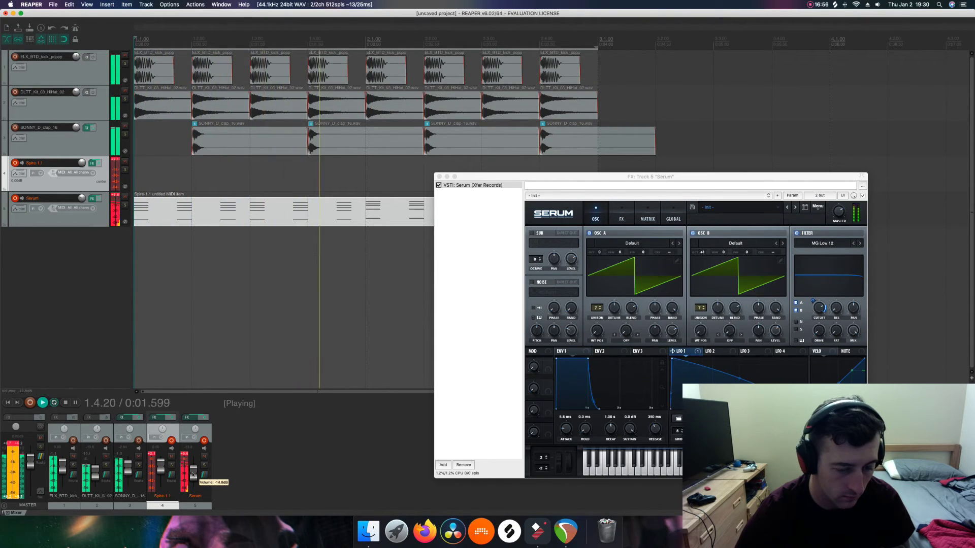
scroll(193, 475, "down", 8)
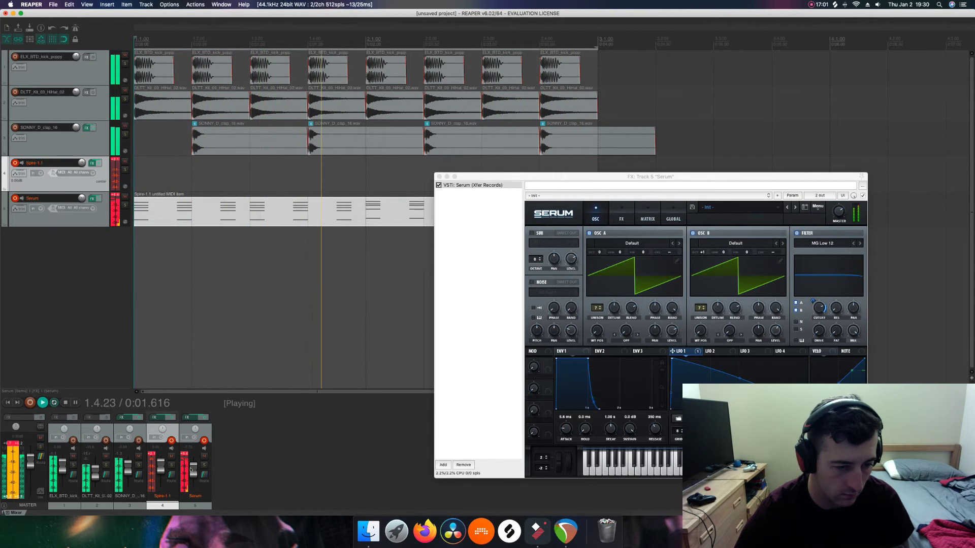
key("space")
left_click(180, 457)
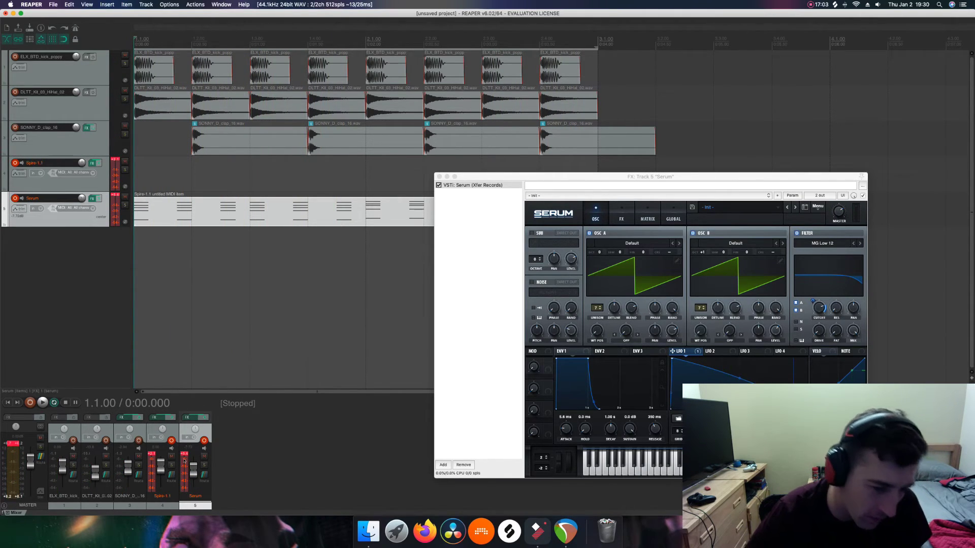
key("space")
key("space")
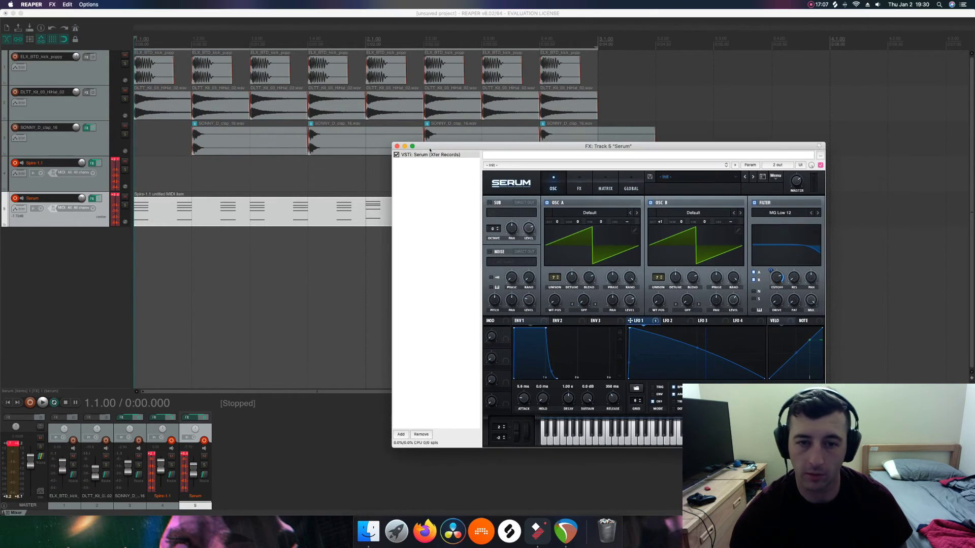
key("space")
key("space")
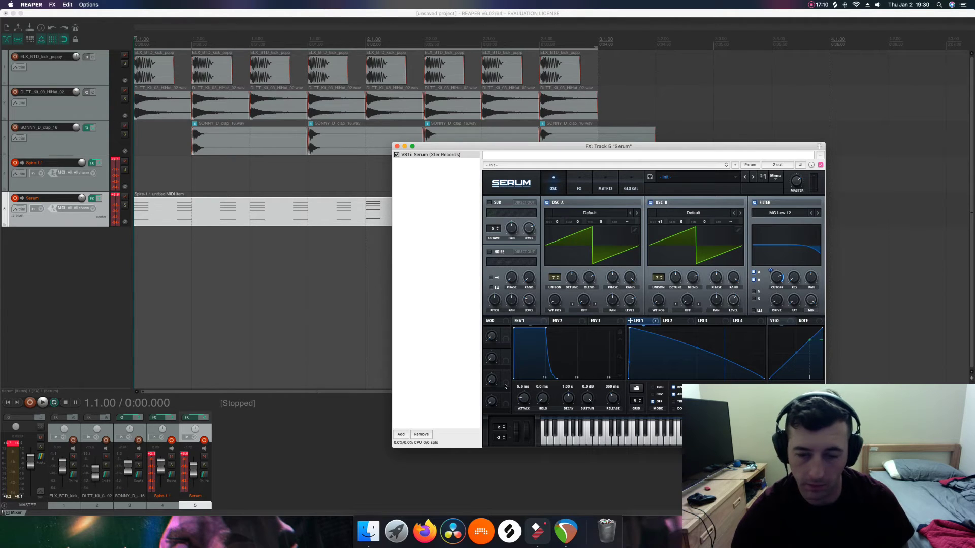
- Open the effects list for the Serum track and browse the newly installed plug-ins
left_click(401, 436)
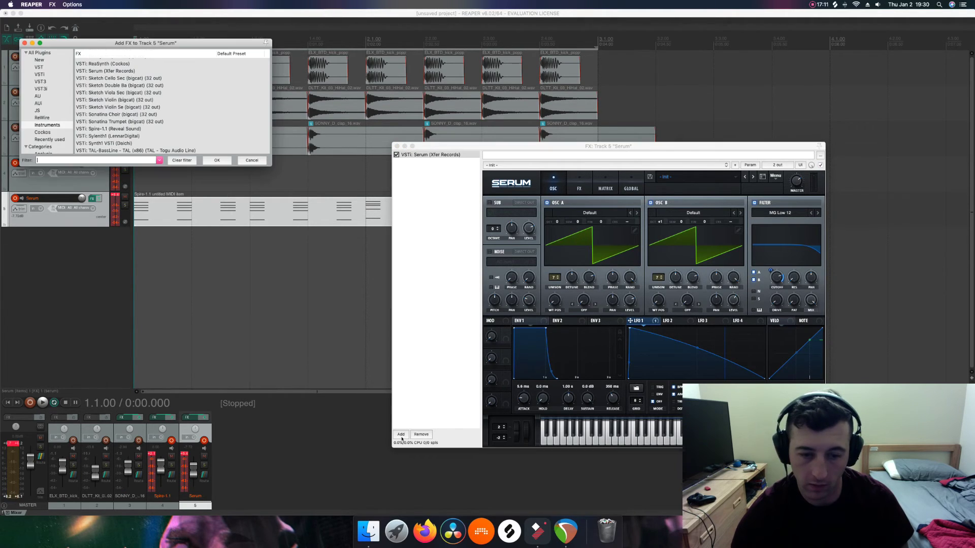
left_click(36, 125)
left_click(39, 61)
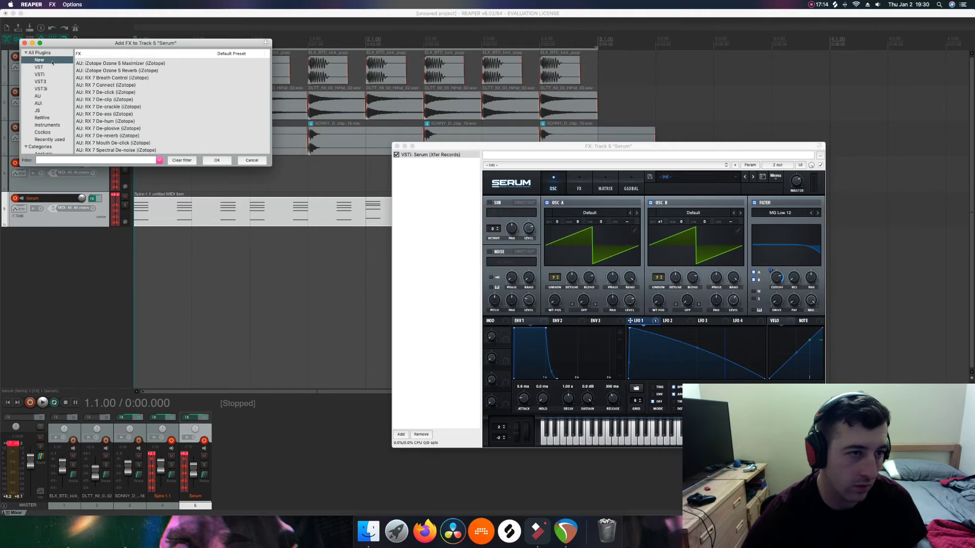
scroll(98, 85, "down", 10)
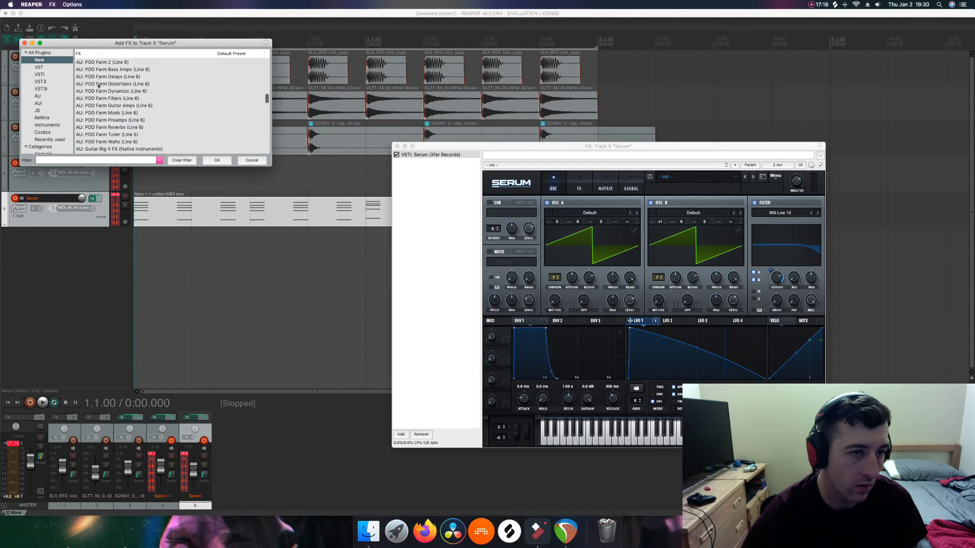
scroll(99, 86, "down", 5)
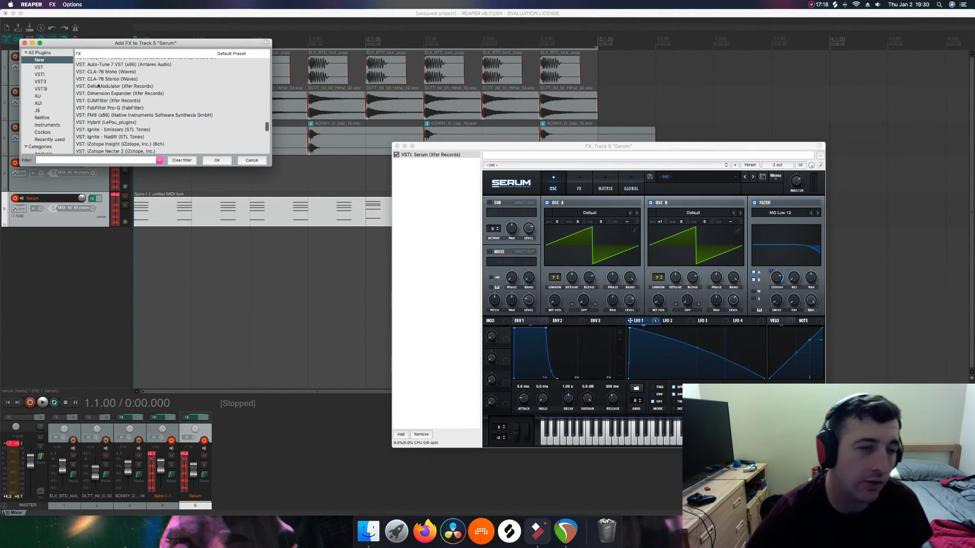
scroll(98, 87, "down", 5)
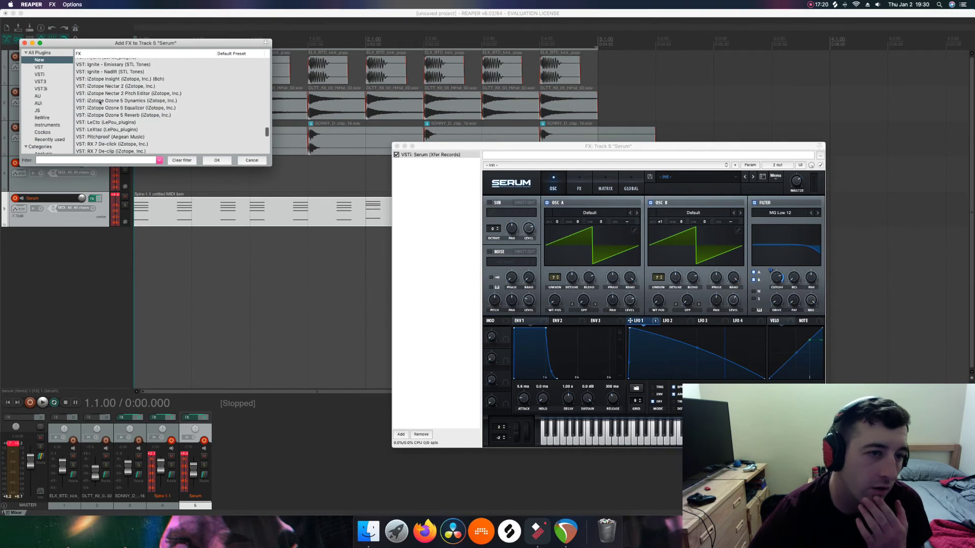
scroll(100, 103, "up", 2)
scroll(100, 104, "down", 2)
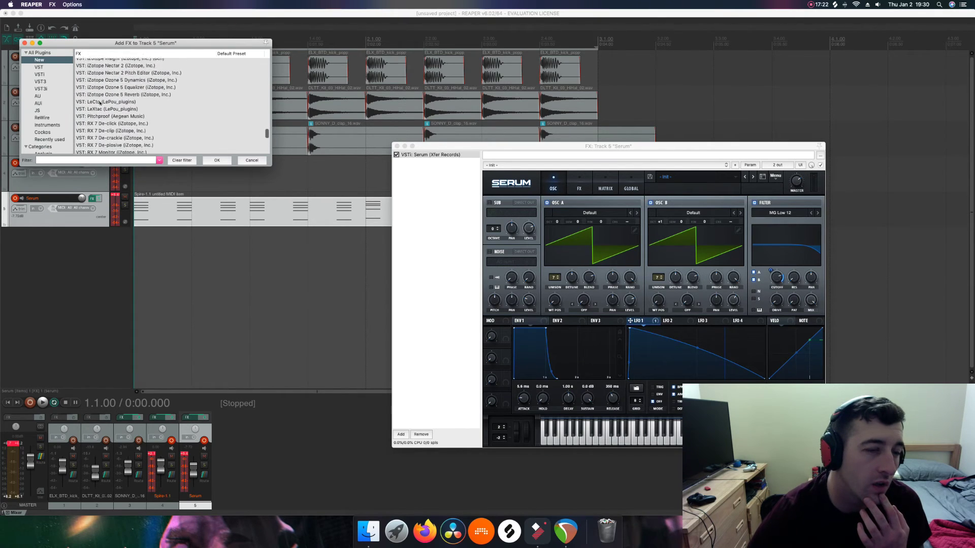
scroll(102, 103, "up", 1)
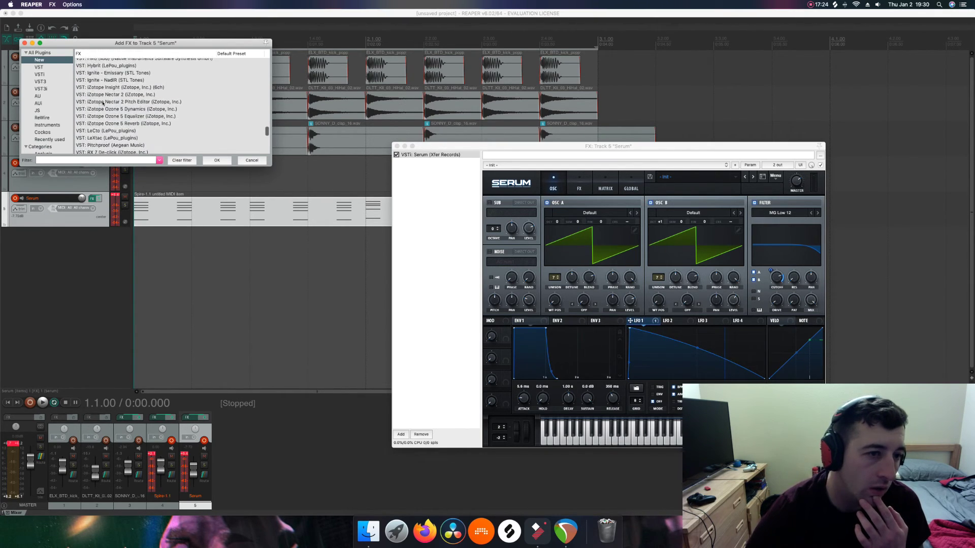
scroll(102, 106, "down", 15)
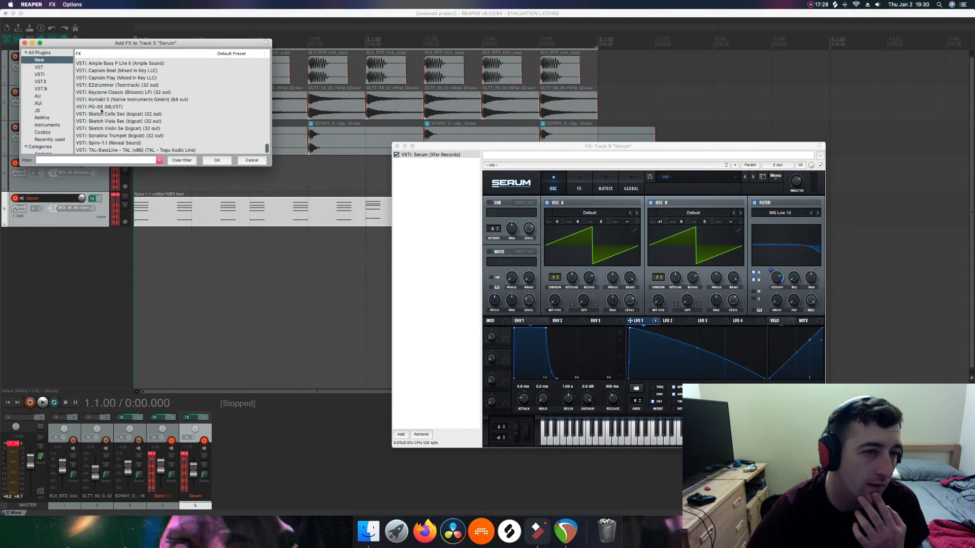
scroll(101, 111, "up", 2)
scroll(99, 129, "up", 20)
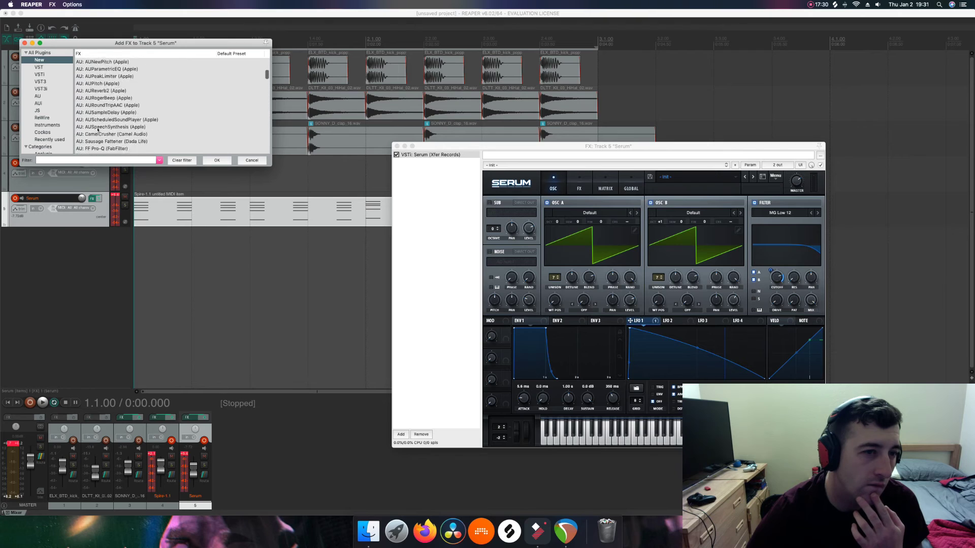
- Filter the effects list for LFO, add LFOTool (Xfer Records) to the Serum track and start playback
left_click(98, 161)
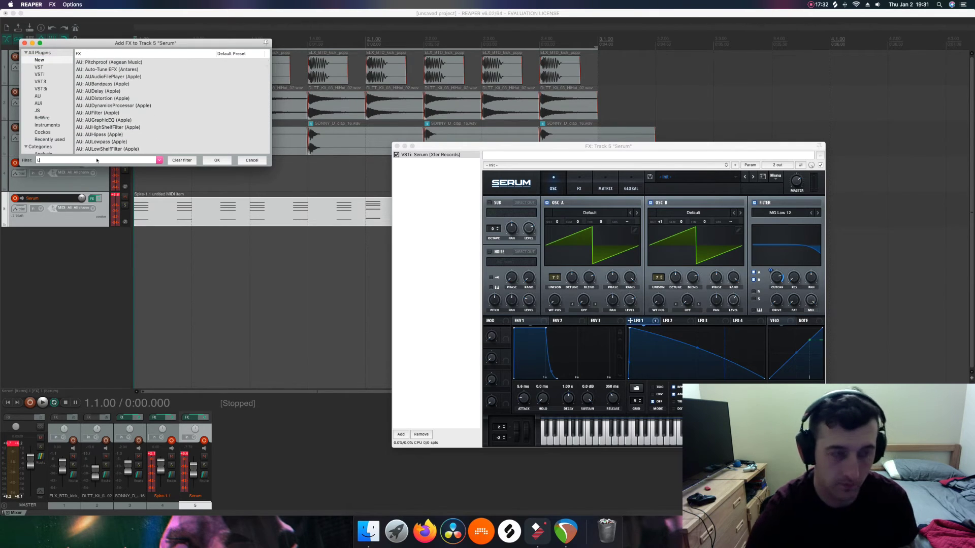
type("LFO")
key("Down")
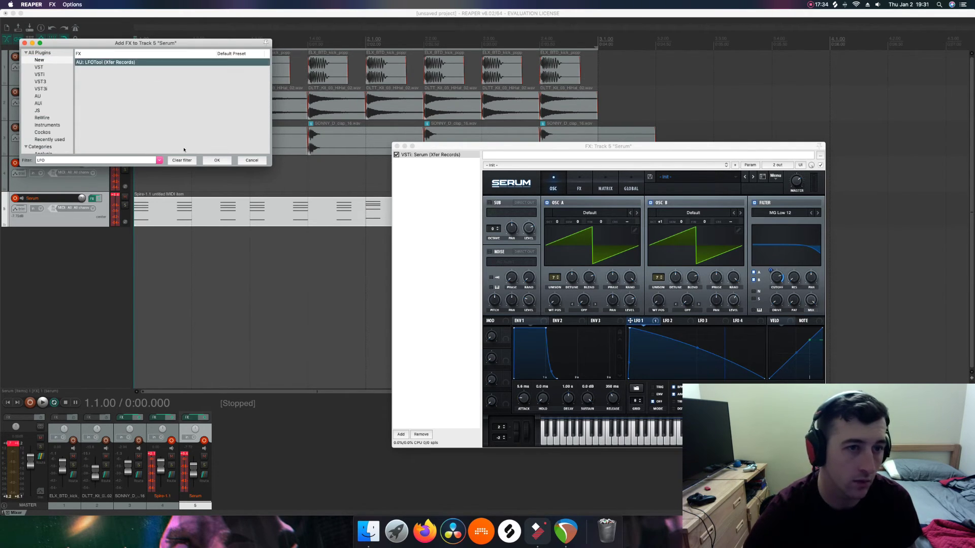
left_click(216, 161)
key("space")
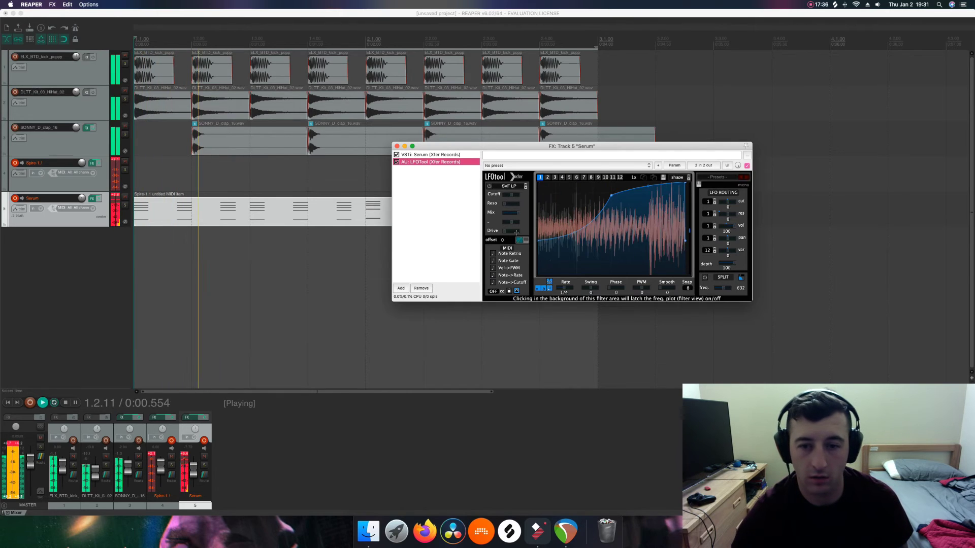
- Shape LFOTool's volume curve to start at the minimum and rise steeply to a full-level middle point
left_click_drag(542, 242, 540, 273)
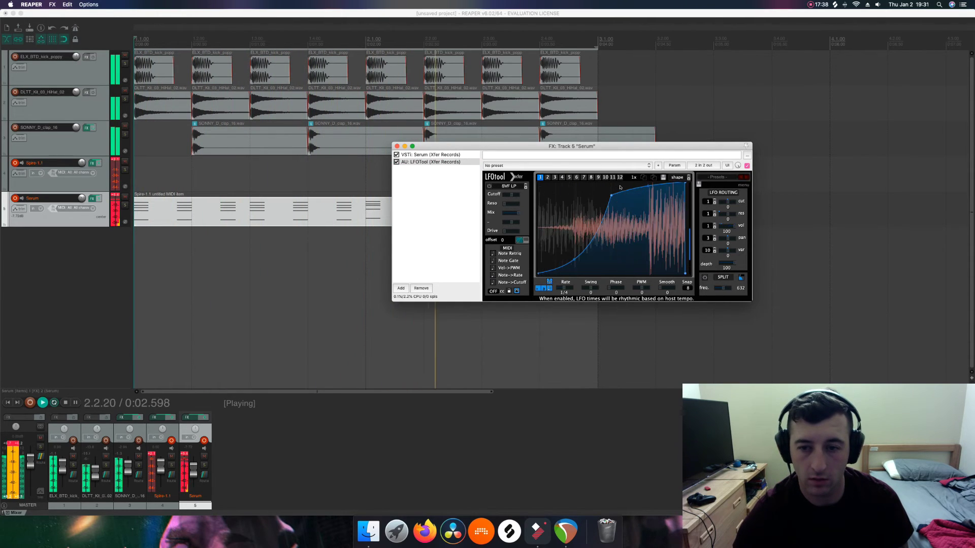
left_click_drag(613, 198, 613, 184)
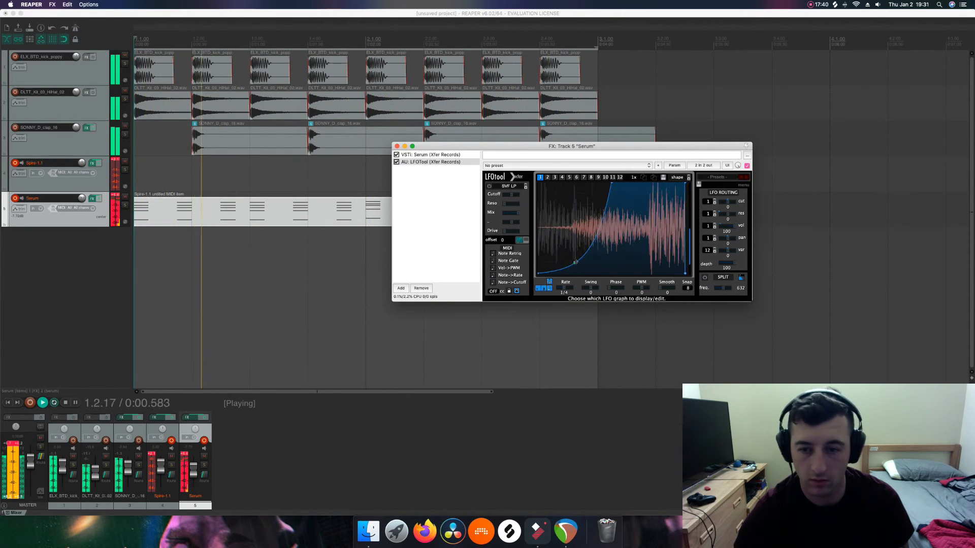
left_click_drag(576, 261, 575, 264)
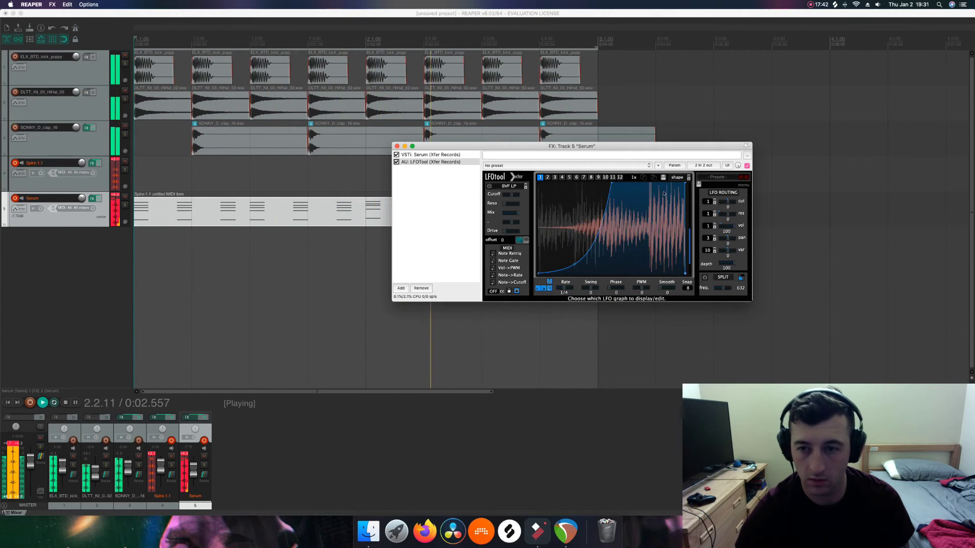
- Review the Serum and LFOTool settings in the effects chain during playback, ending on Serum with playback stopped
left_click(417, 156)
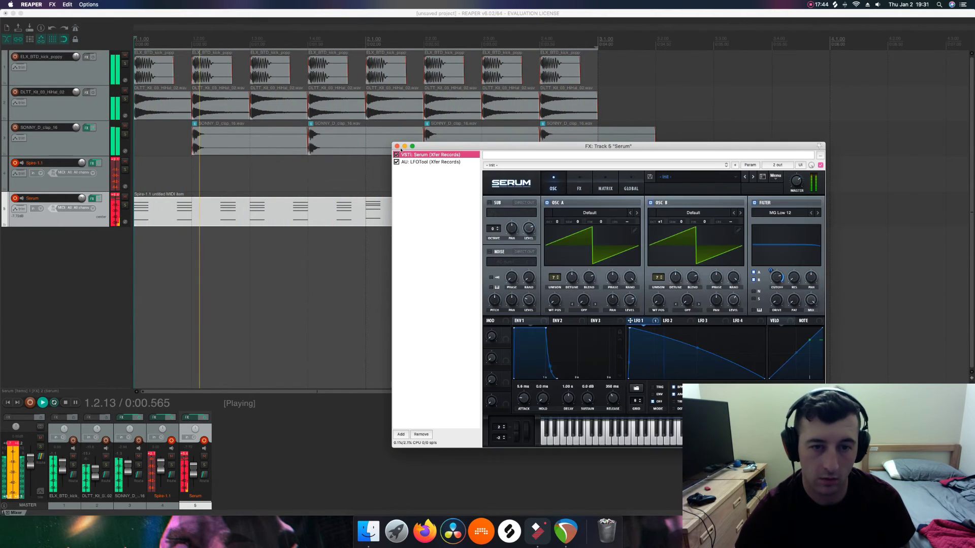
left_click(414, 161)
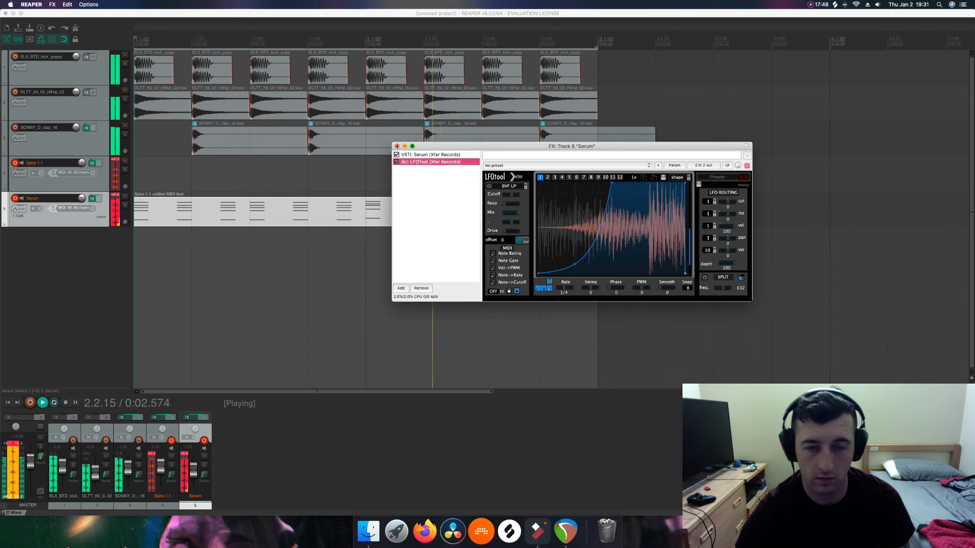
mouse_move(415, 153)
left_mouse_down()
mouse_move(416, 164)
mouse_move(416, 154)
left_mouse_up()
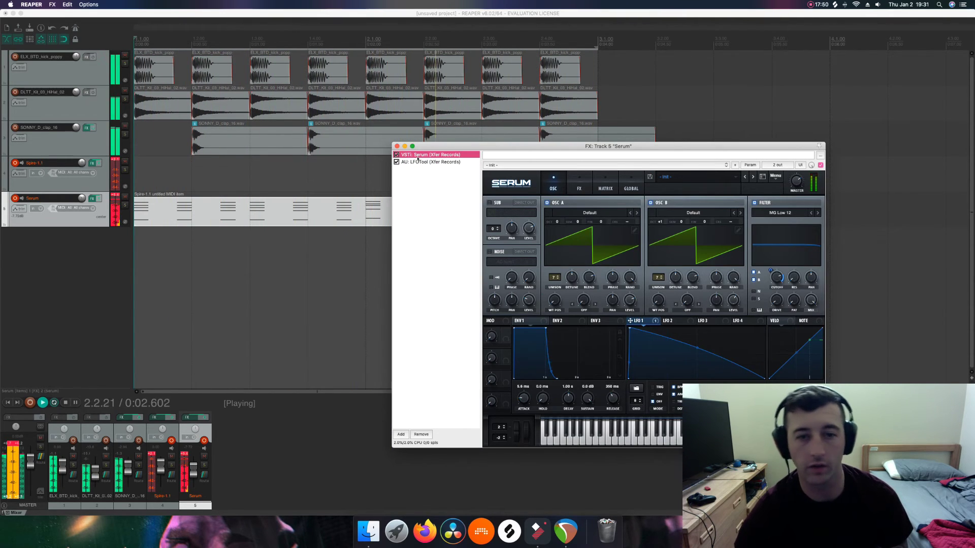
key("space")
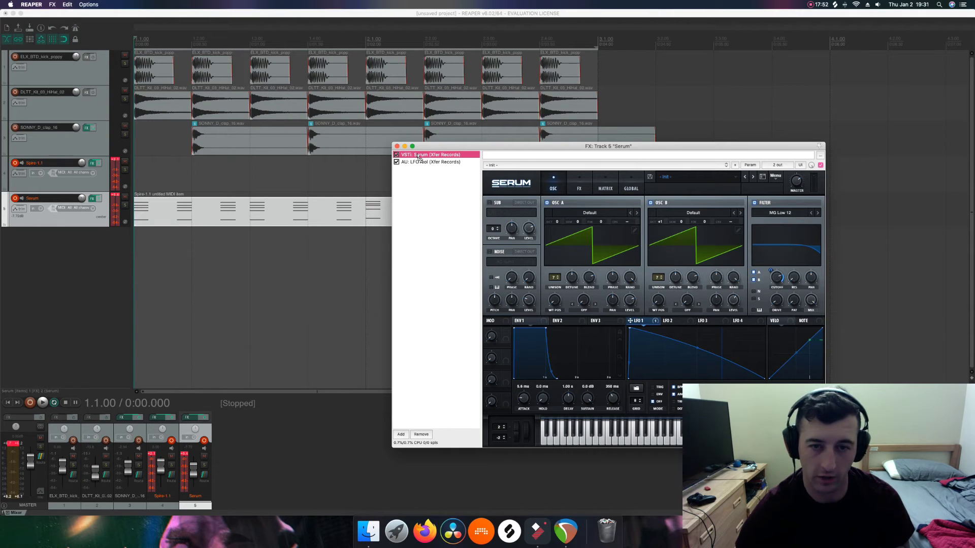
- Restart playback and close the Serum track's effects window to return to the arrangement
left_click_drag(436, 145, 388, 142)
key("space")
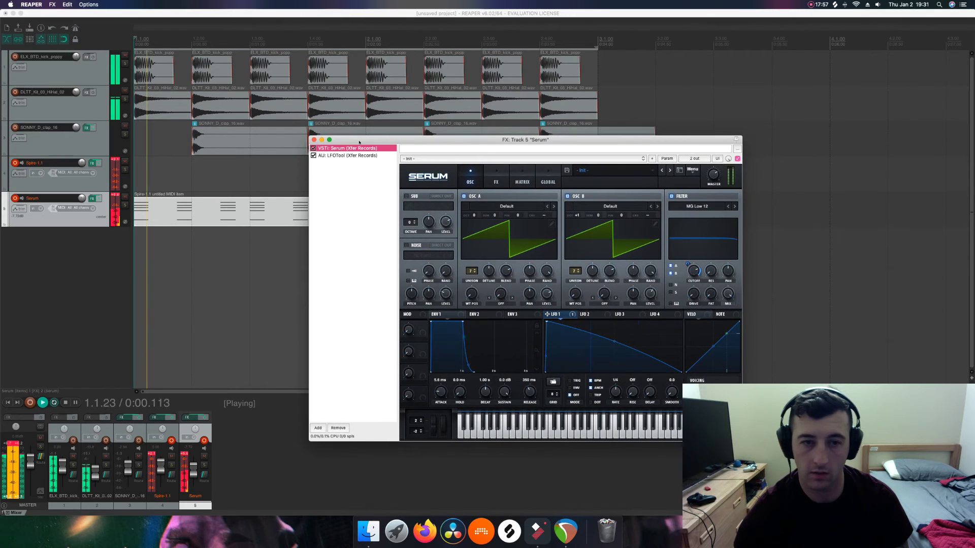
left_click(314, 139)
scroll(186, 225, "right", 5)
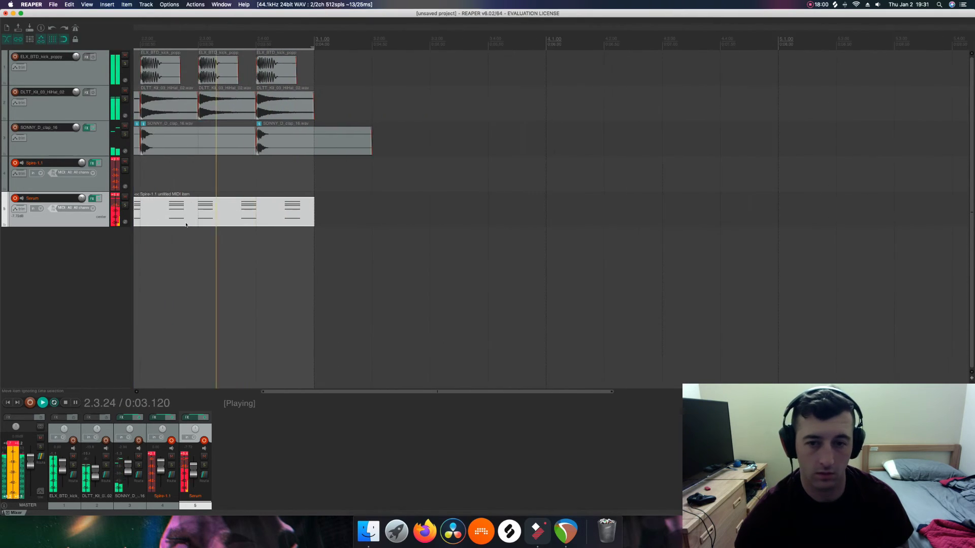
- Stop playback and activate the pan envelope on the Serum track
scroll(182, 219, "left", 5)
key("space")
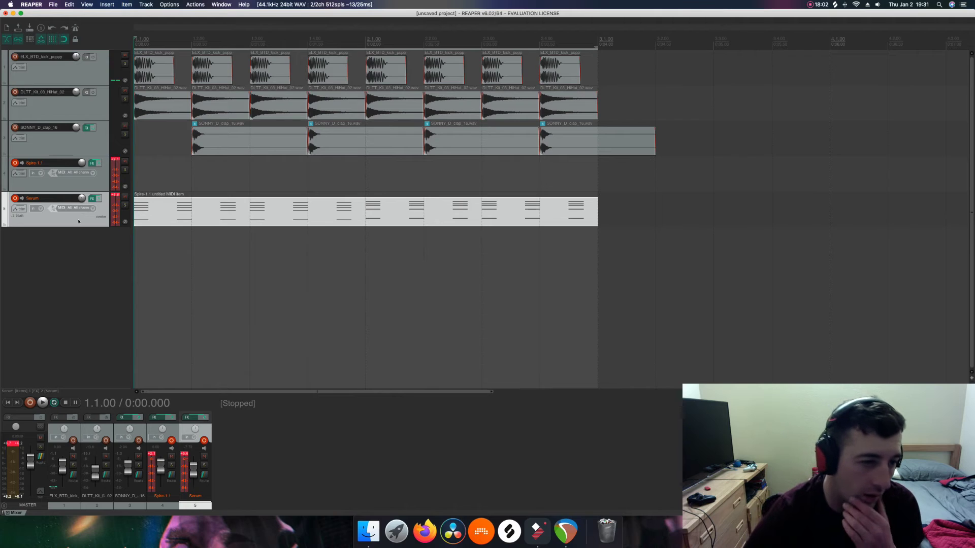
right_click(50, 227)
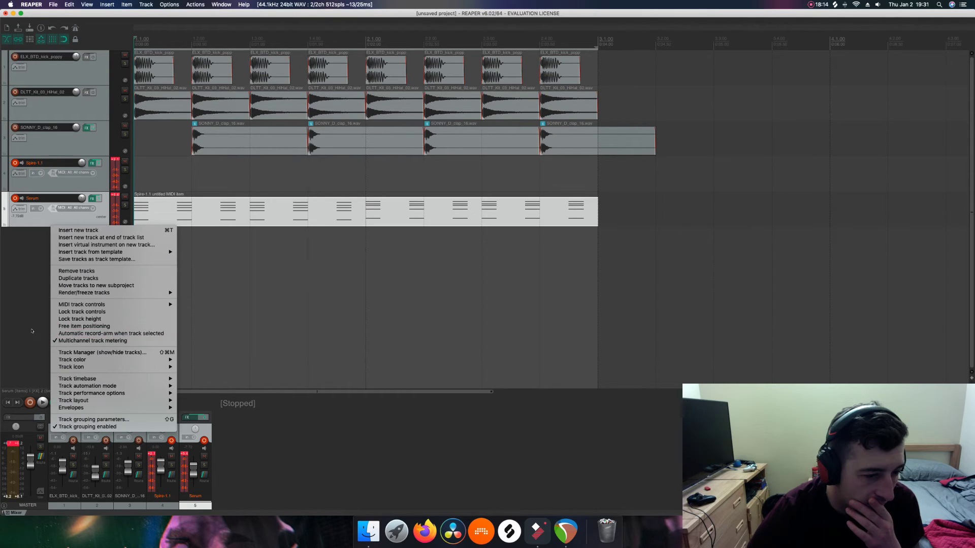
mouse_move(73, 386)
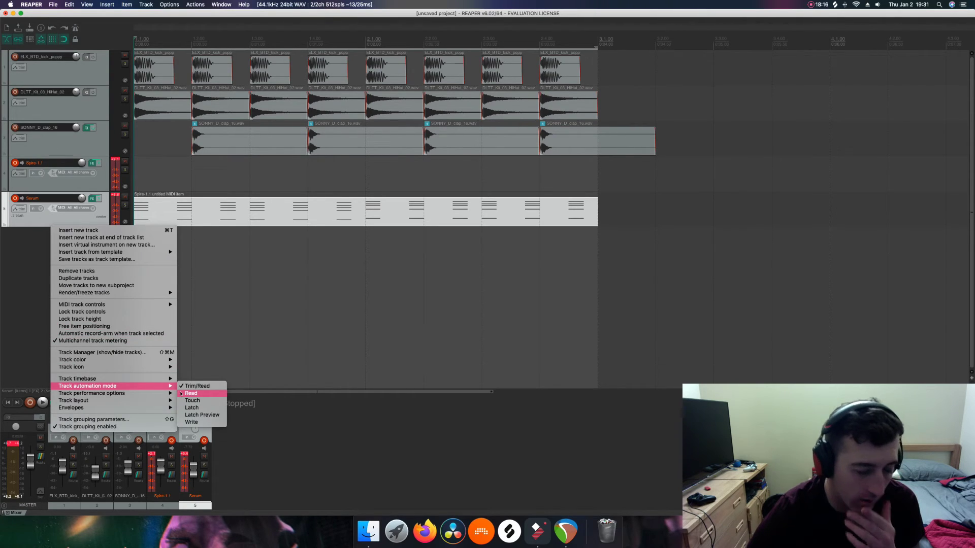
mouse_move(160, 395)
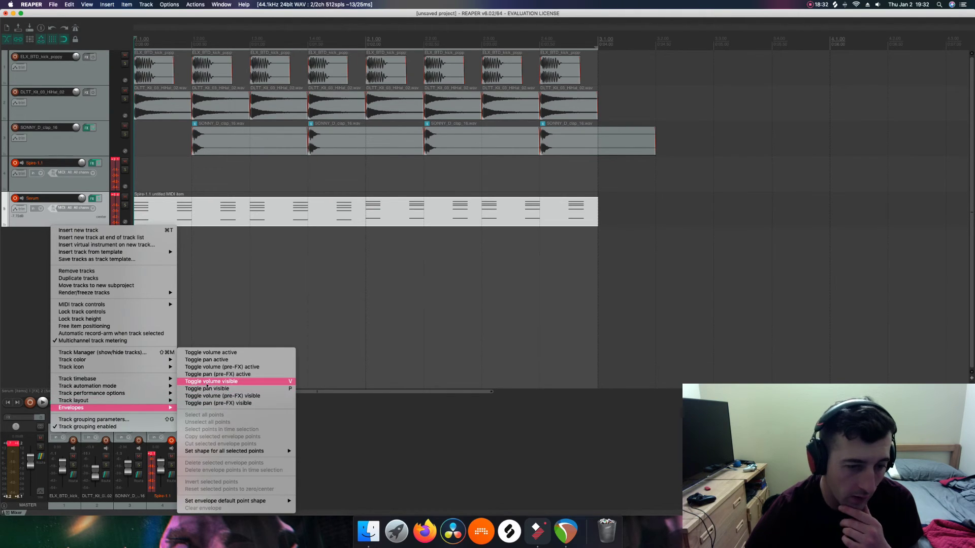
left_click(209, 359)
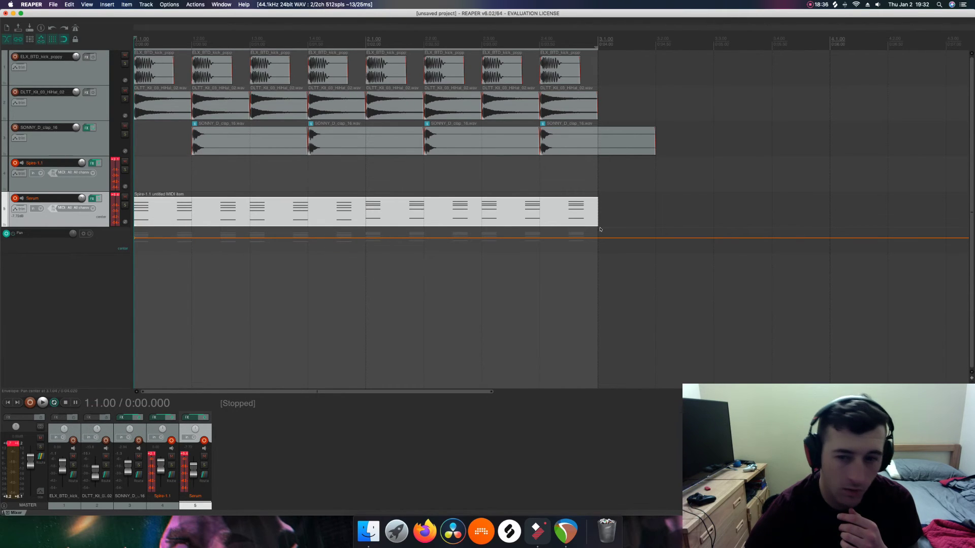
- Try shifting the entire Serum pan envelope towards the left during playback, and bring it back close to the centre
left_click_drag(587, 239, 597, 213)
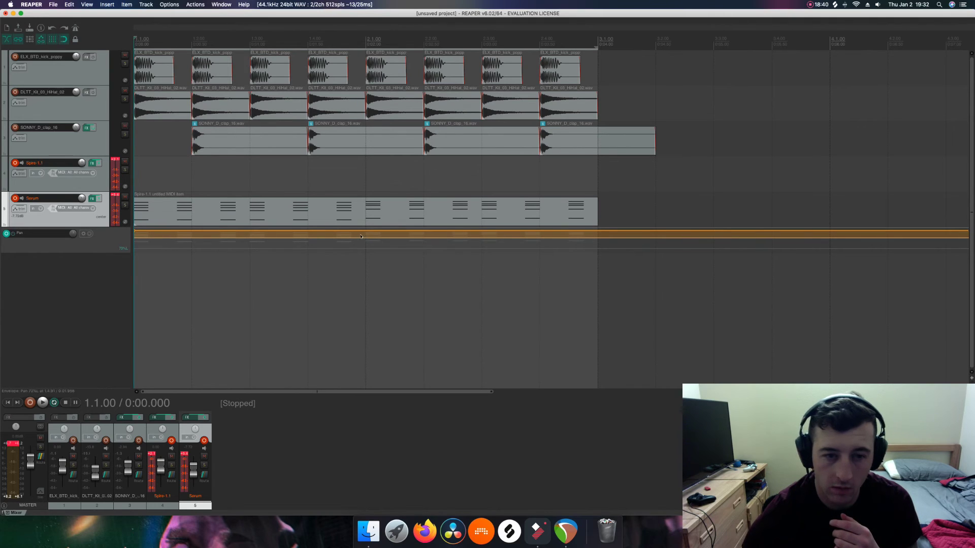
right_click(576, 231)
key("Escape")
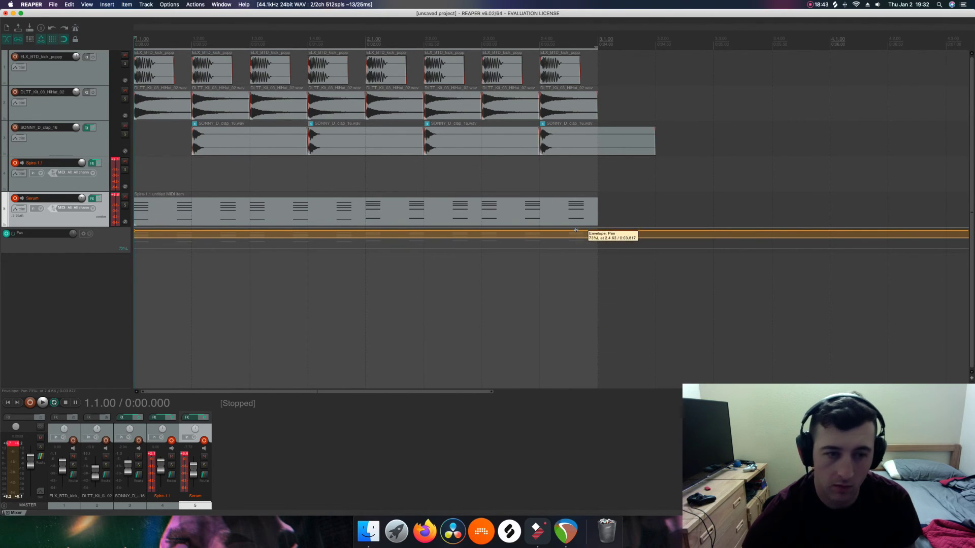
key("space")
left_click_drag(147, 232, 134, 257)
key("space")
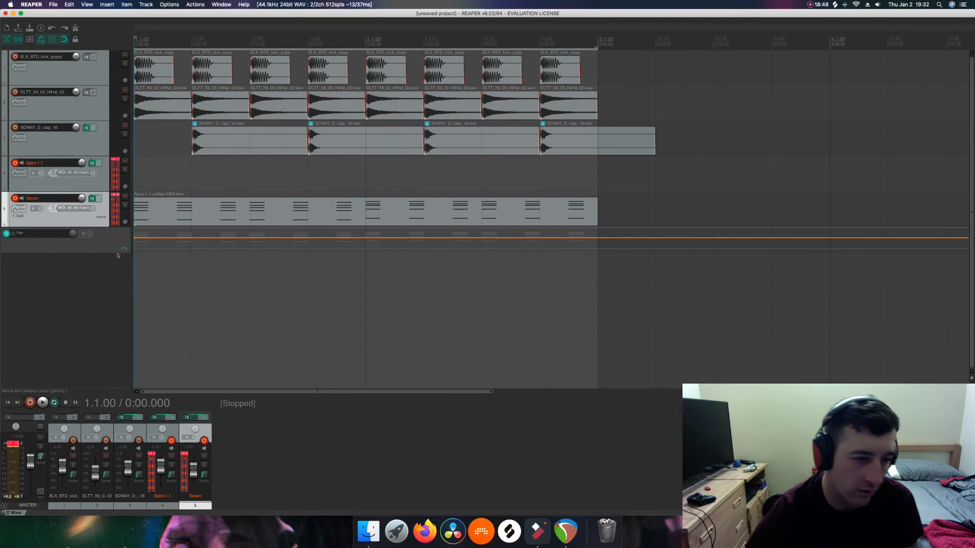
- Set the Serum track's automation mode to Touch
right_click(83, 244)
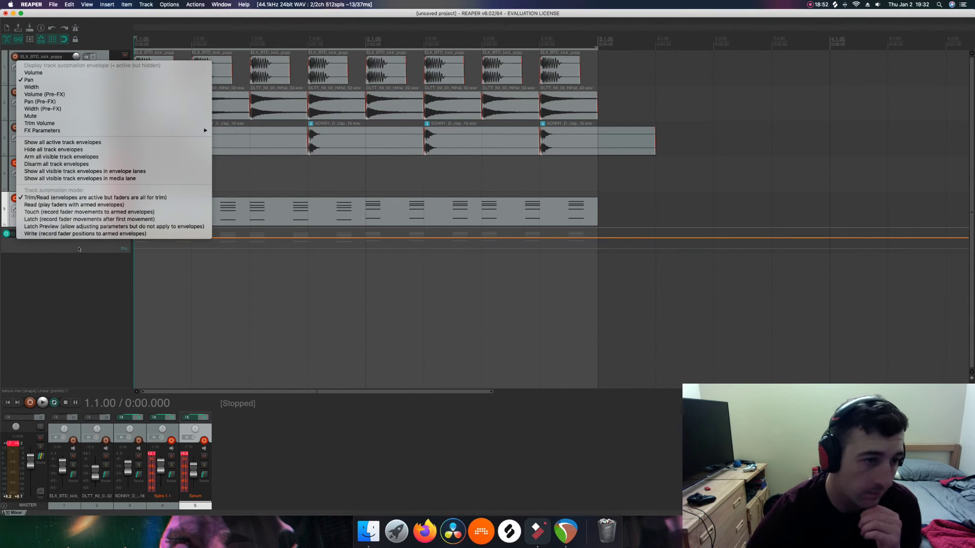
left_click(79, 248)
right_click(89, 220)
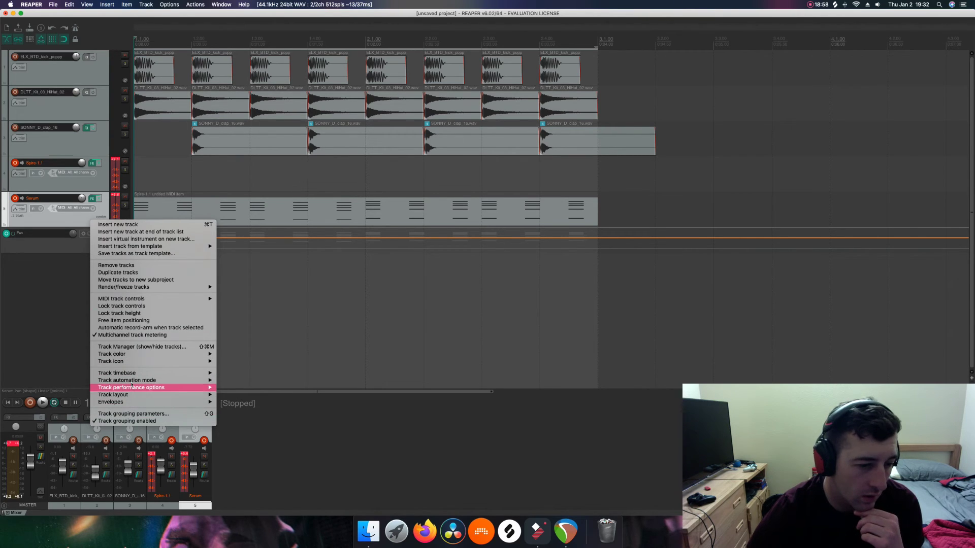
mouse_move(132, 380)
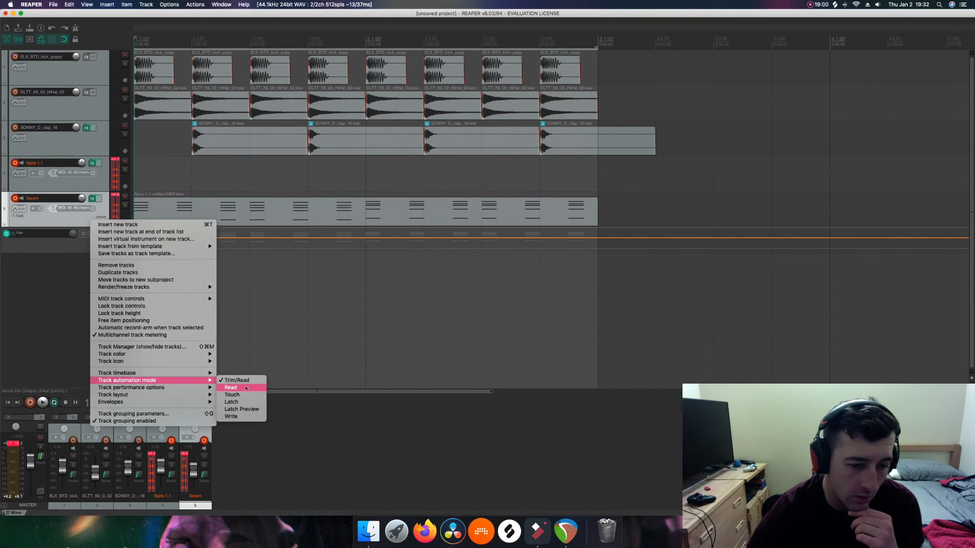
left_click(239, 394)
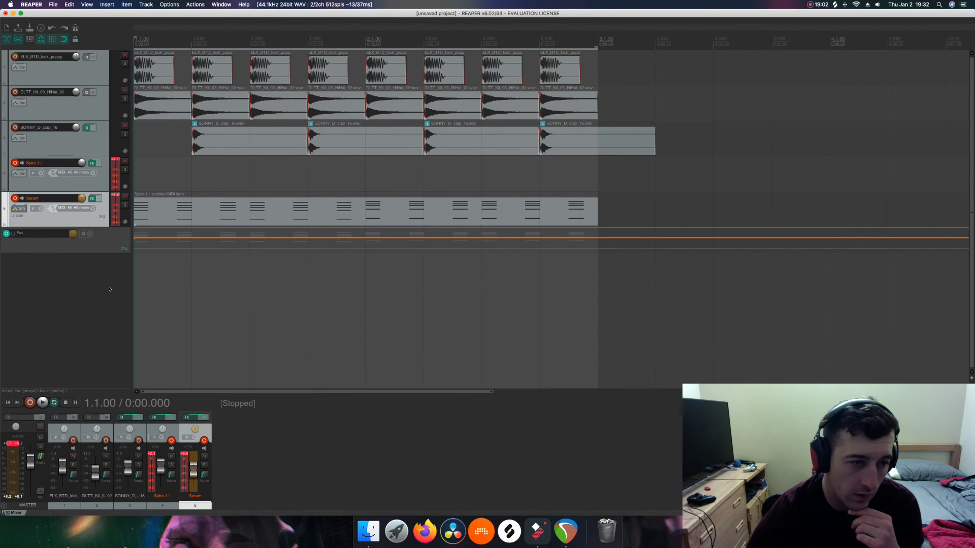
- Draw a pan ramp on the Serum track from full right at bar 1 to full left at bar 3, enlarge its lane and audition it
right_click(184, 238)
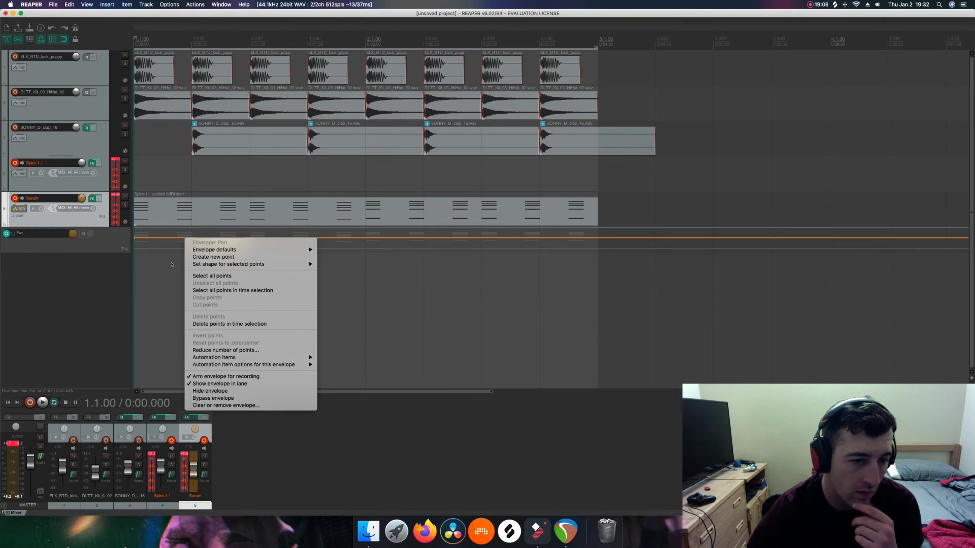
left_click(186, 257)
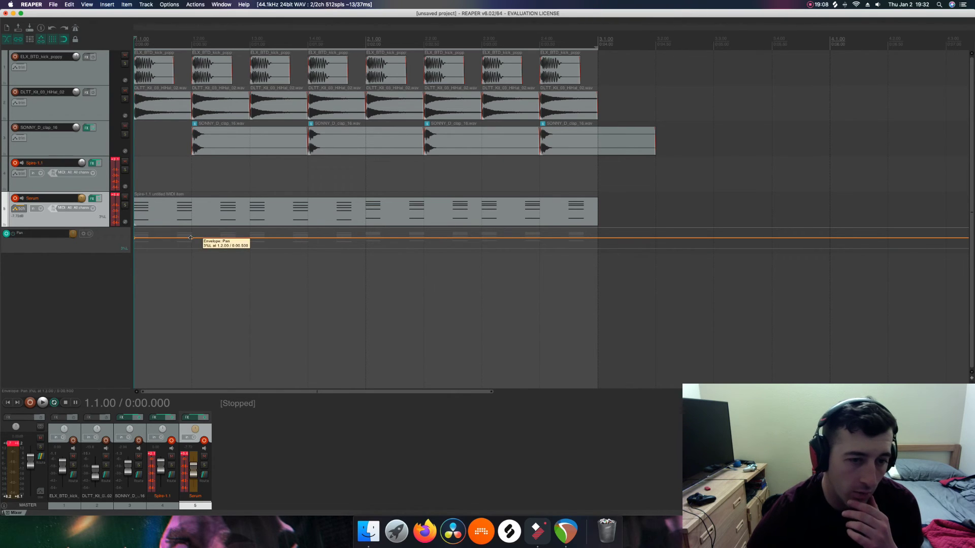
left_click_drag(191, 238, 598, 229)
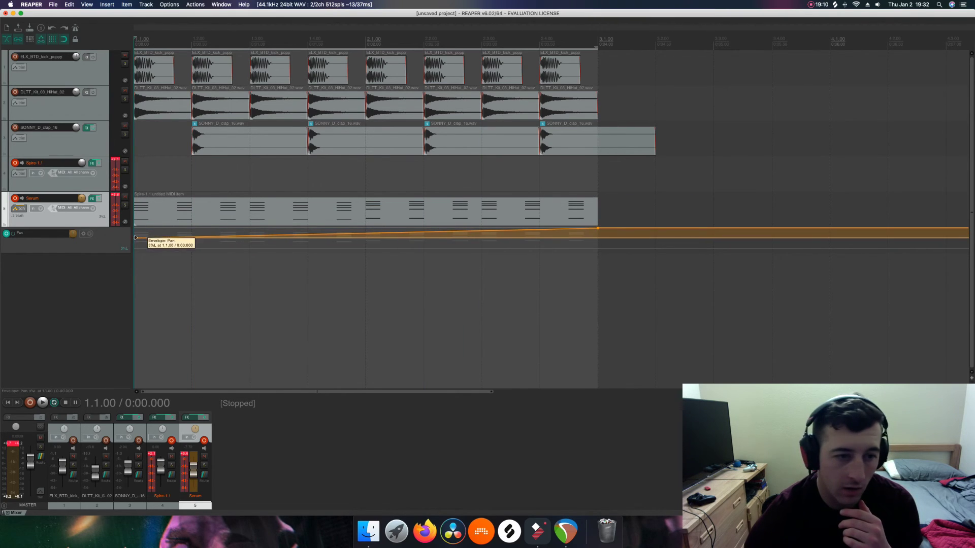
left_click_drag(135, 237, 136, 289)
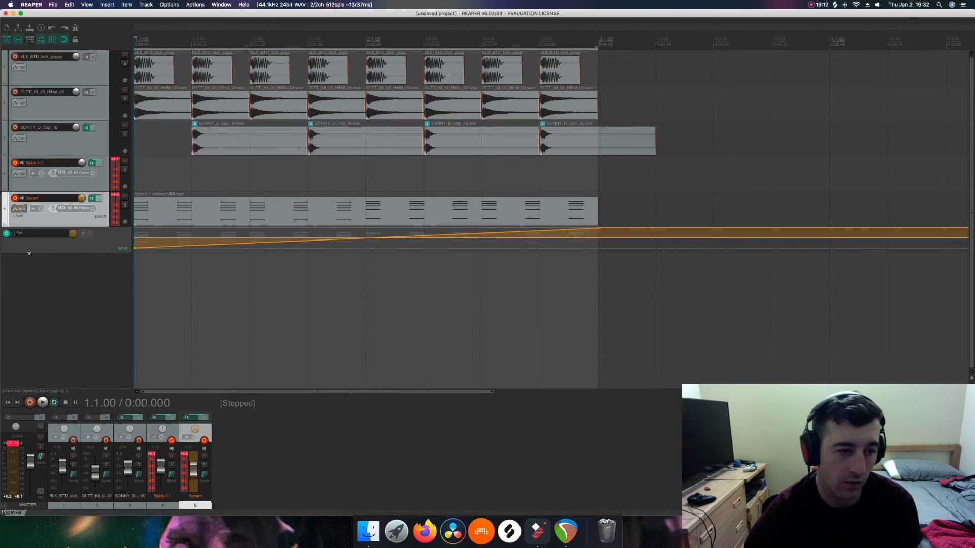
left_click_drag(29, 252, 33, 305)
key("space")
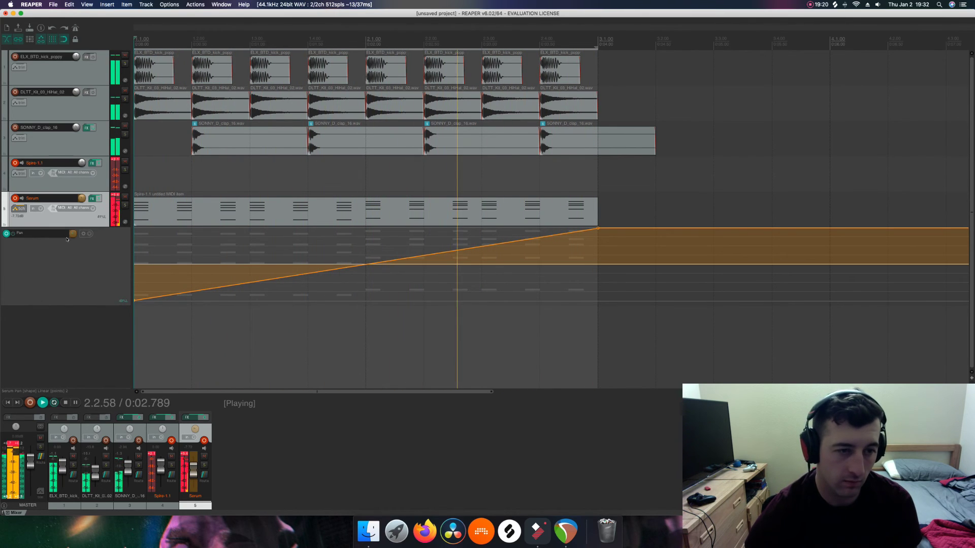
key("space")
- Lower the Serum track's volume slightly in the mixer and audition the loop
left_click_drag(194, 466, 196, 472)
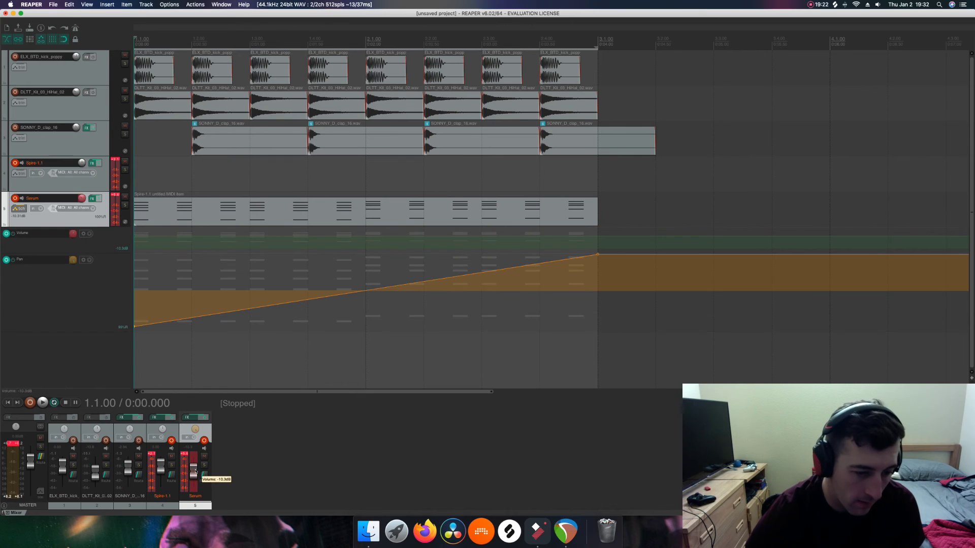
key("space")
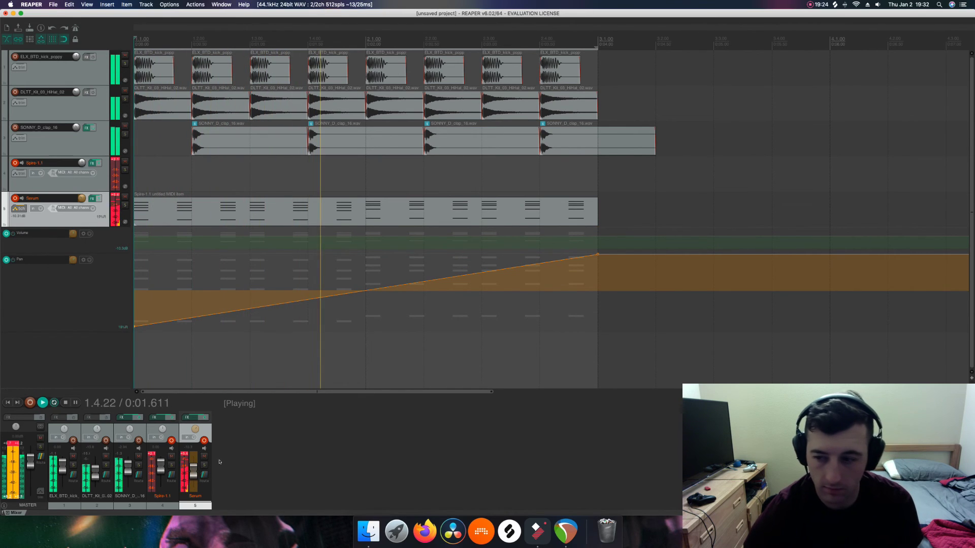
key("space")
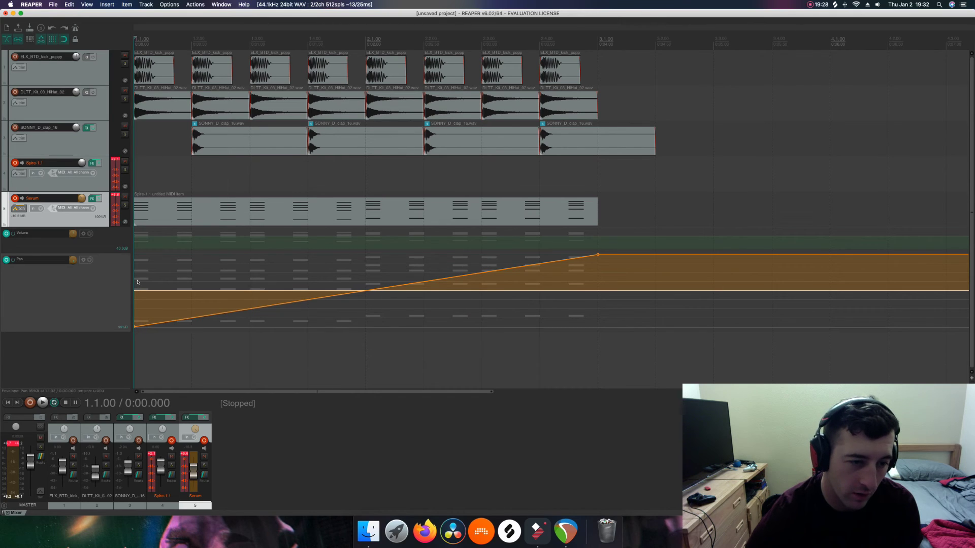
- Reset both Serum pan envelope points to centre and reduce the pan lane's height during a brief playback
double_click(134, 327)
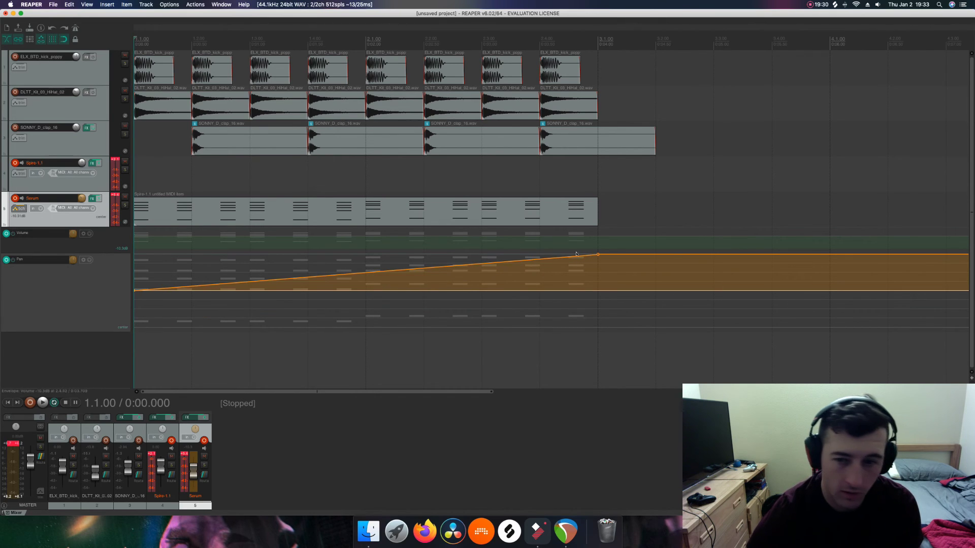
double_click(598, 255)
key("space")
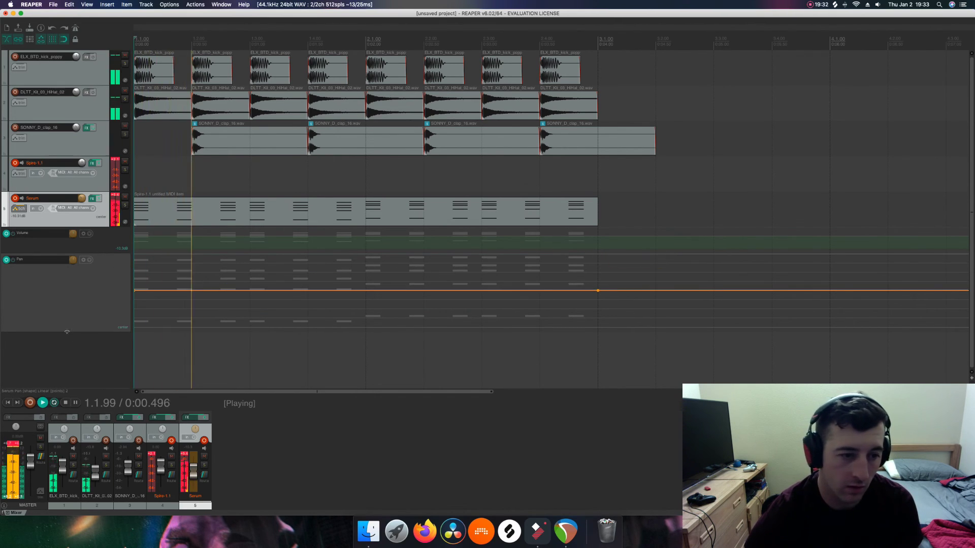
left_click_drag(66, 332, 66, 288)
key("space")
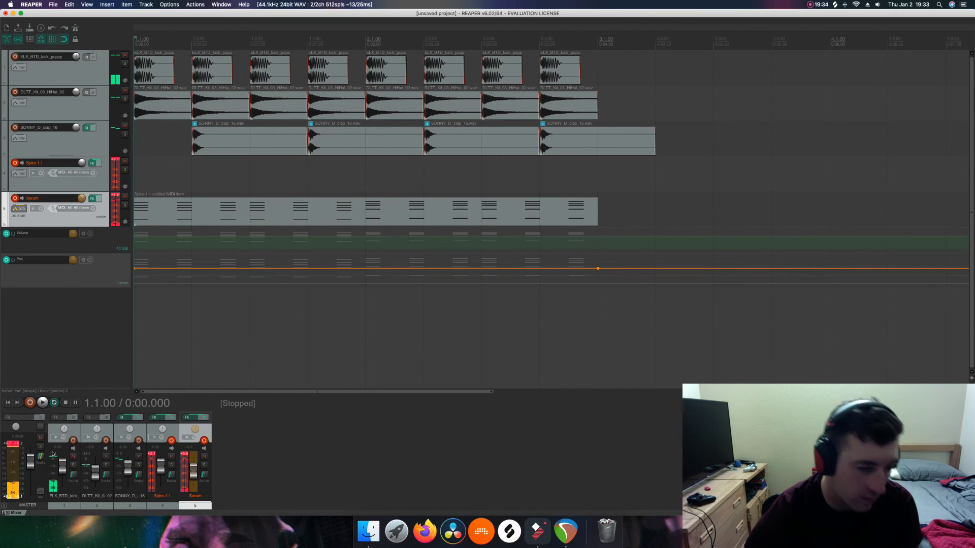
- Review the master track's mixer display options and its envelope and automation settings
left_click(27, 506)
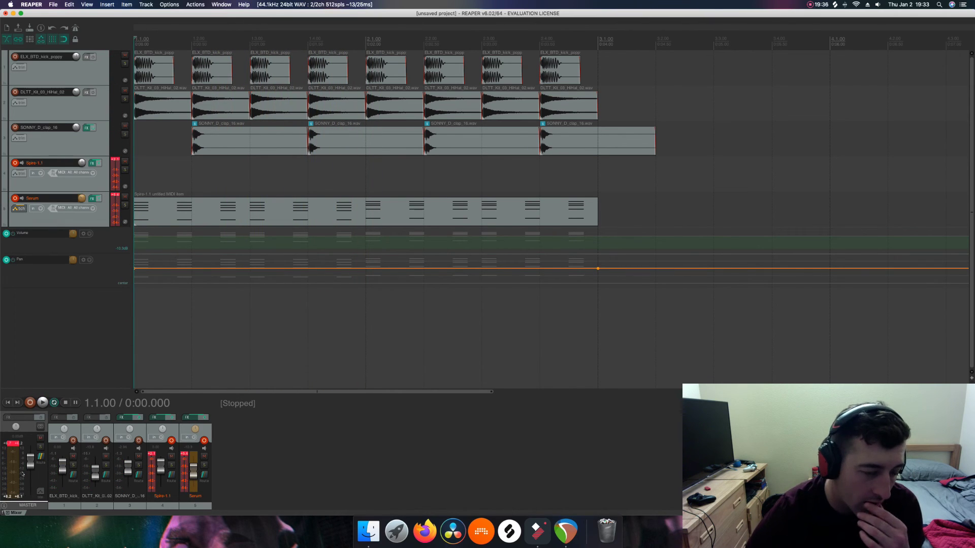
right_click(14, 506)
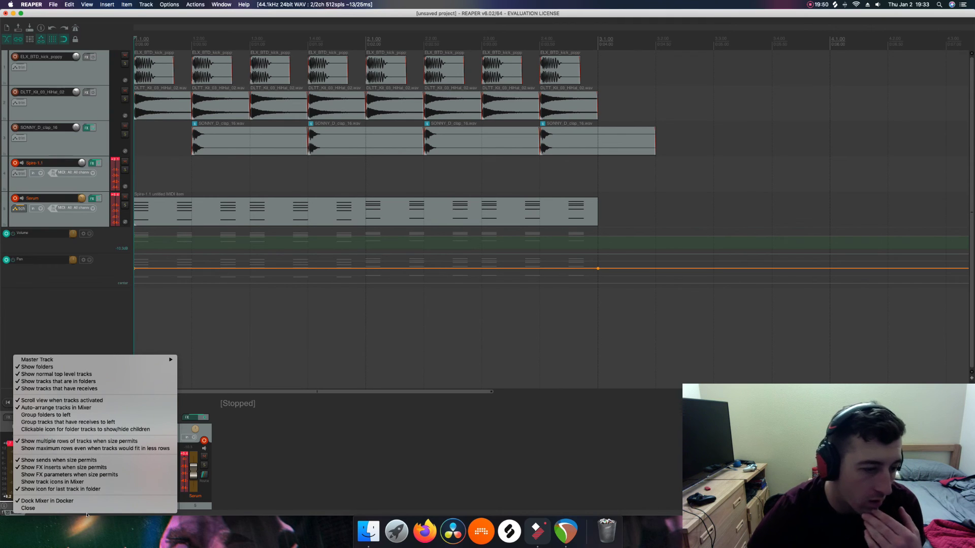
mouse_move(77, 360)
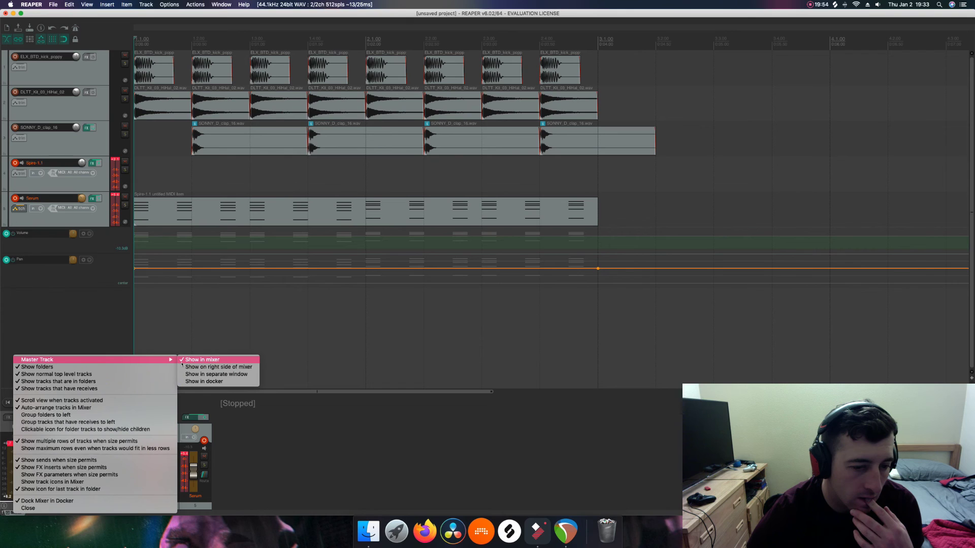
left_click(269, 443)
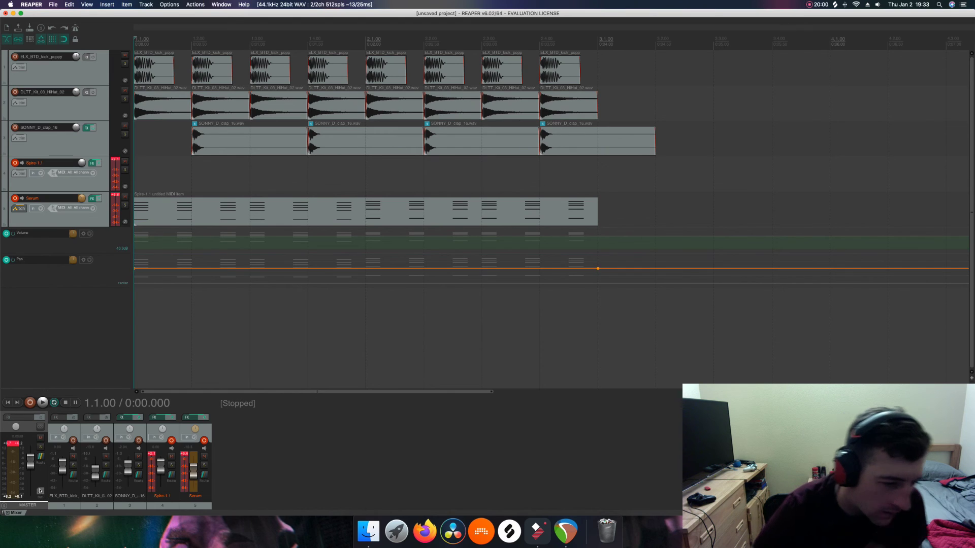
left_click(41, 492)
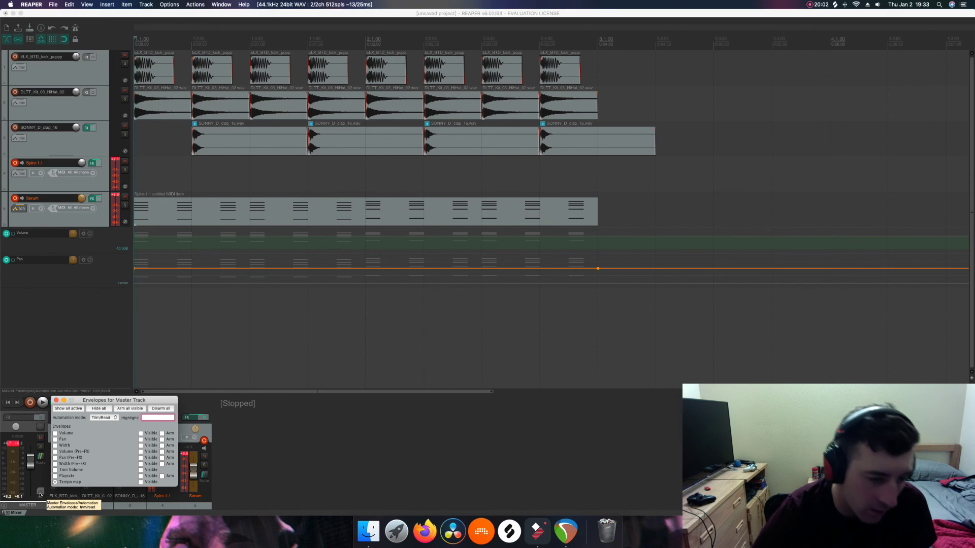
key("Escape")
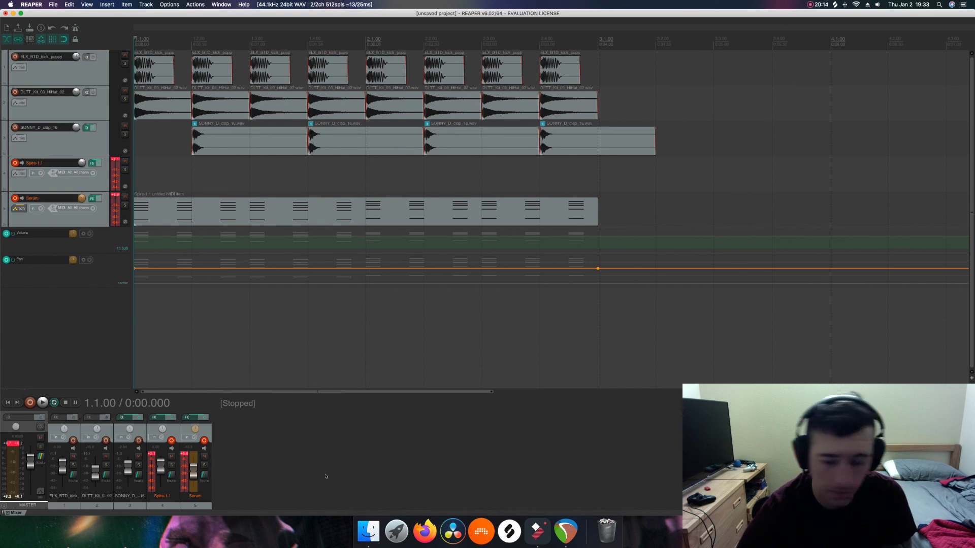
- Pull the master volume far down during playback and raise it back to slightly below 0 dB
key("super+z")
key("super+shift+z")
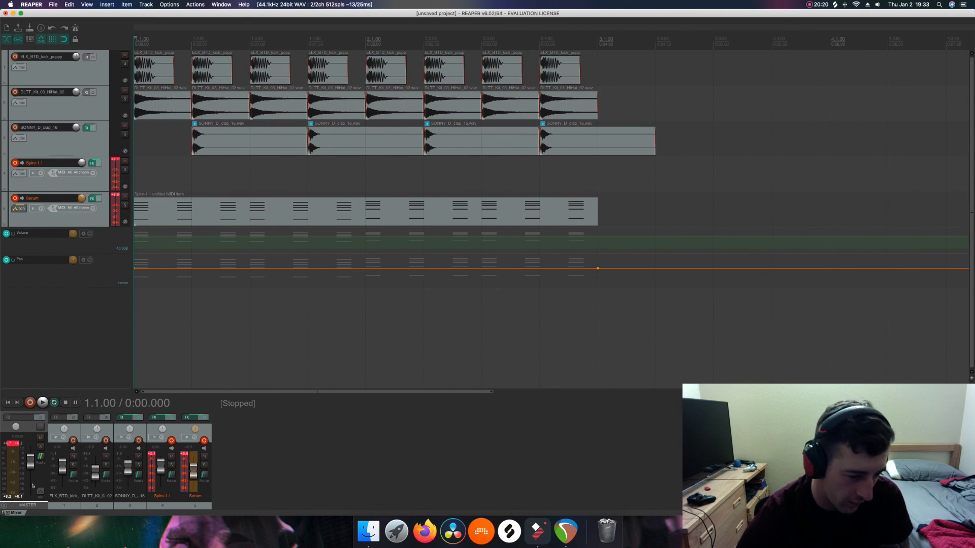
key("space")
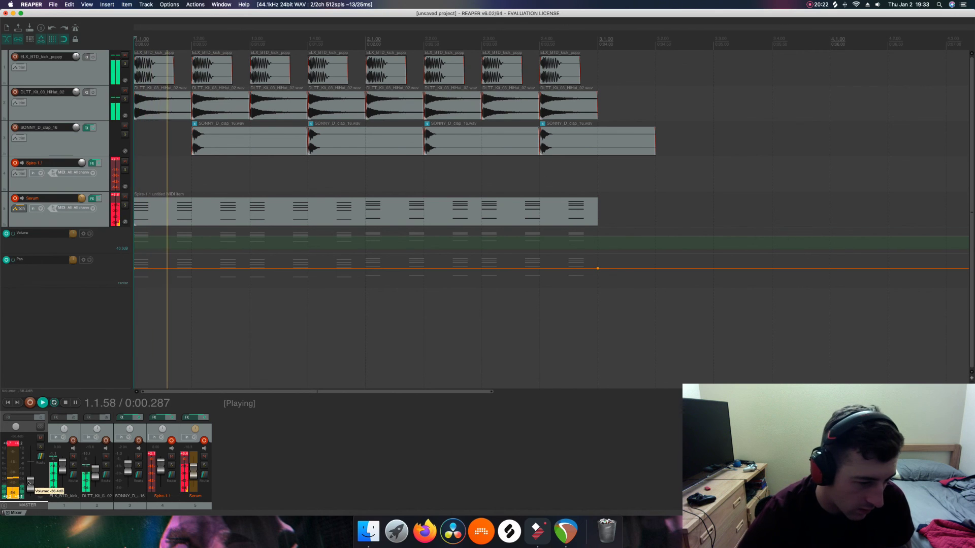
left_click_drag(29, 484, 30, 462)
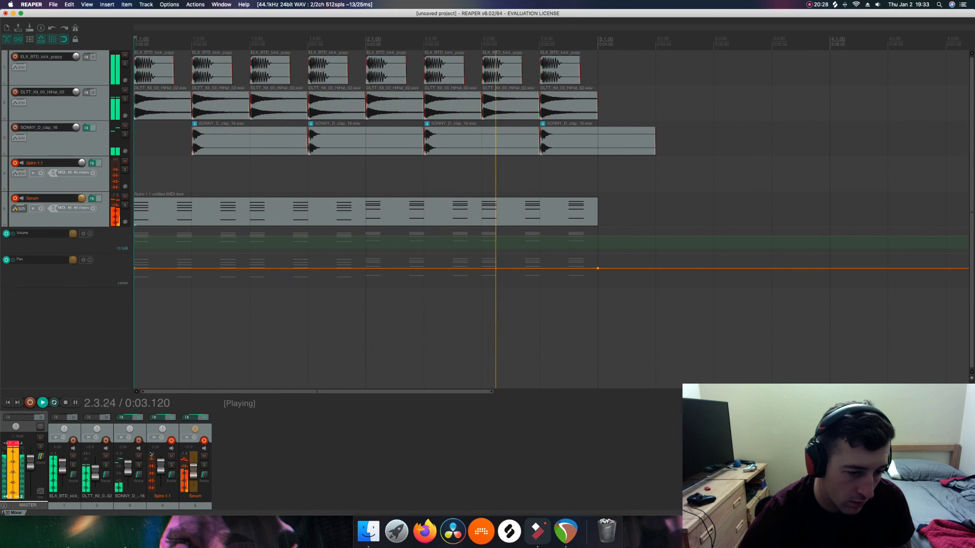
- Raise the Serum track's volume in the mixer with playback stopped, and restart playback to hear it
key("space")
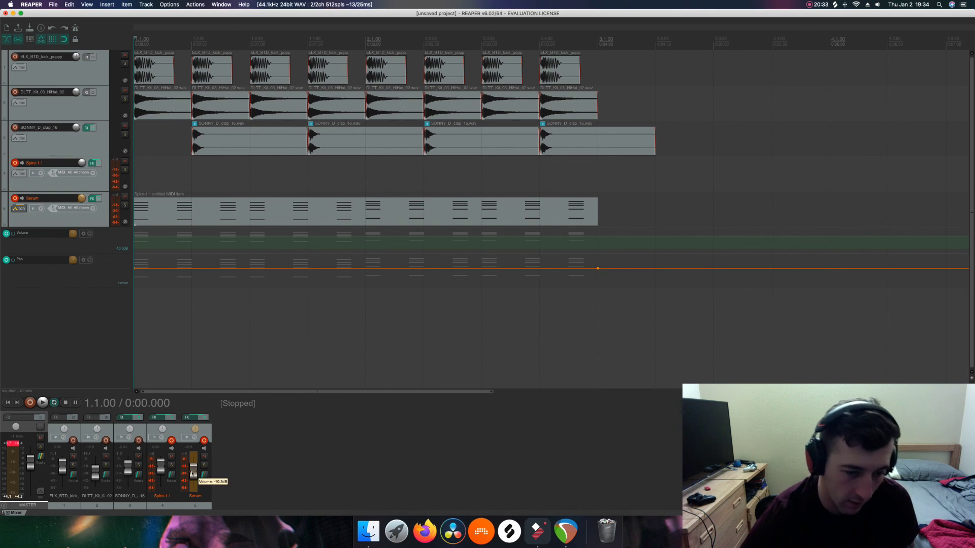
left_click_drag(192, 474, 193, 465)
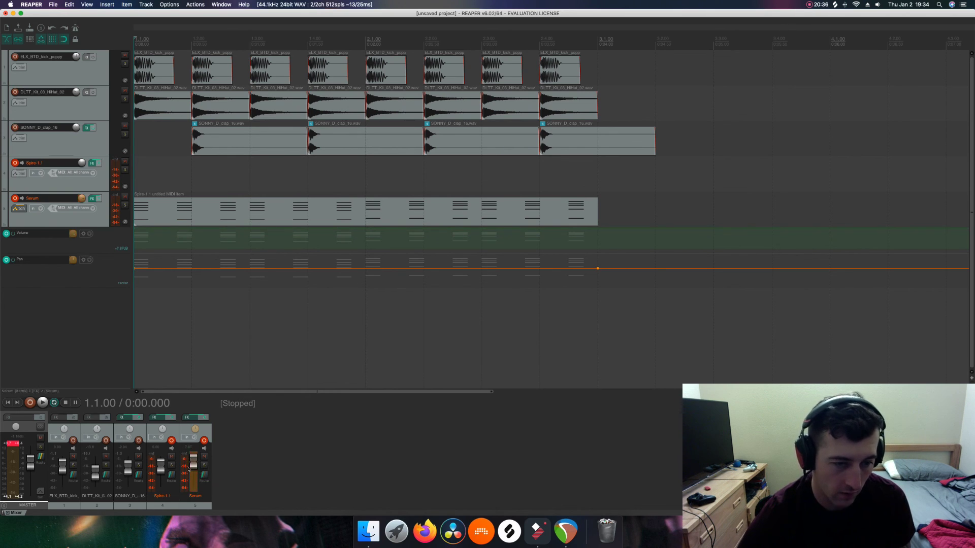
key("space")
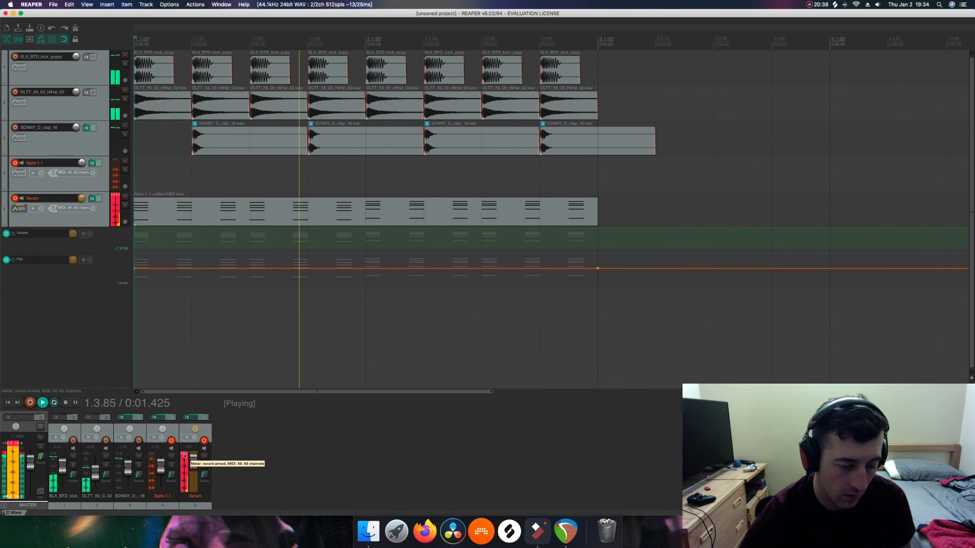
- Lower the Serum track's volume in the mixer in two stages with playback stopped, playing the mix from the start after each reduction
key("space")
left_click_drag(193, 463, 193, 470)
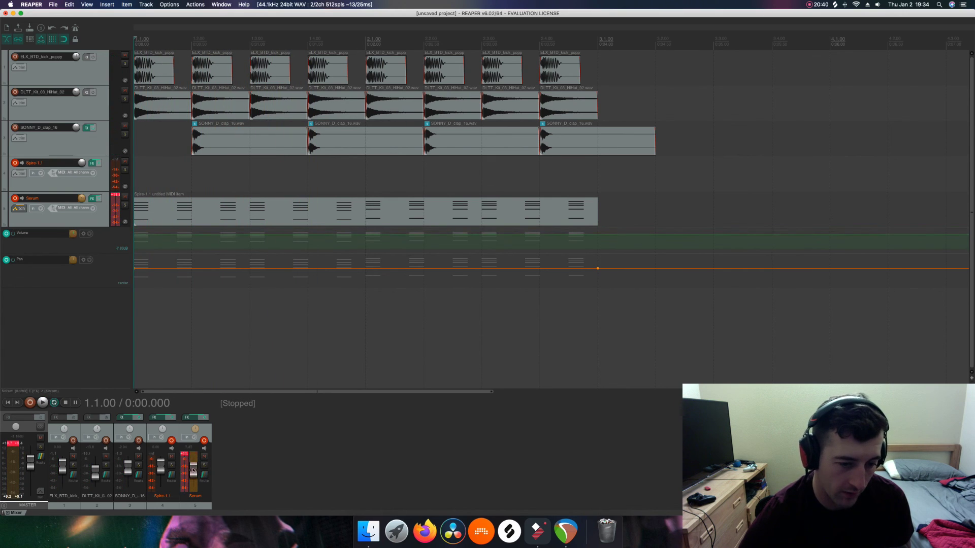
key("space")
key("space")
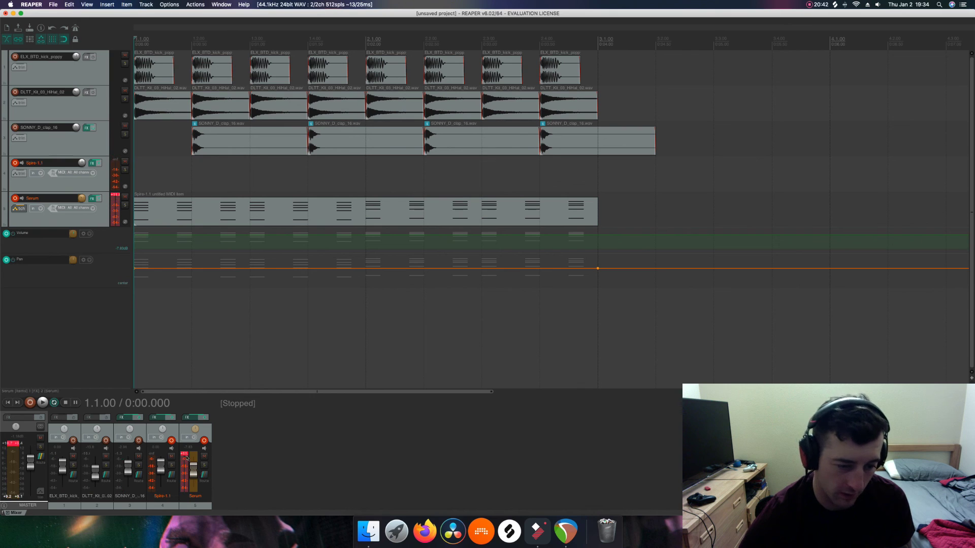
key("space")
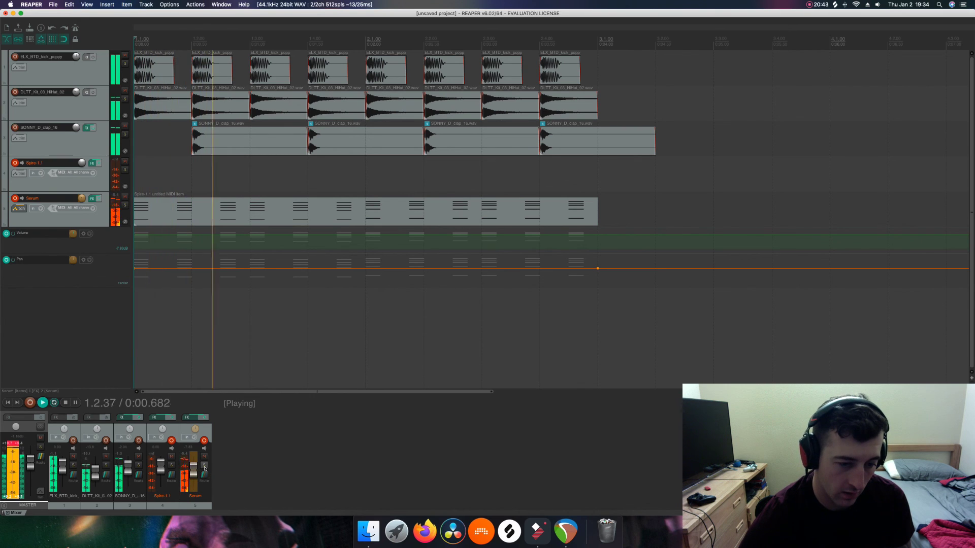
key("space")
left_click_drag(196, 469, 196, 473)
key("space")
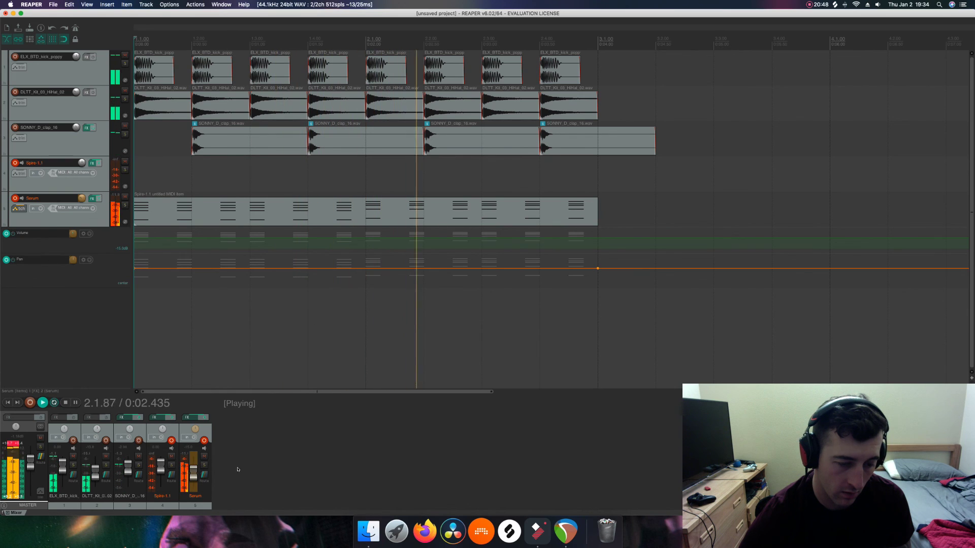
key("space")
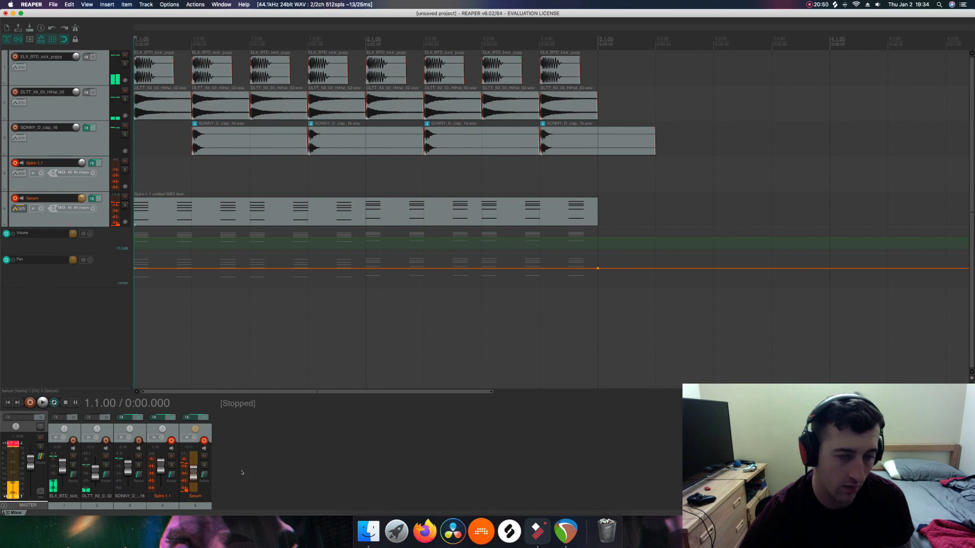
right_click(98, 281)
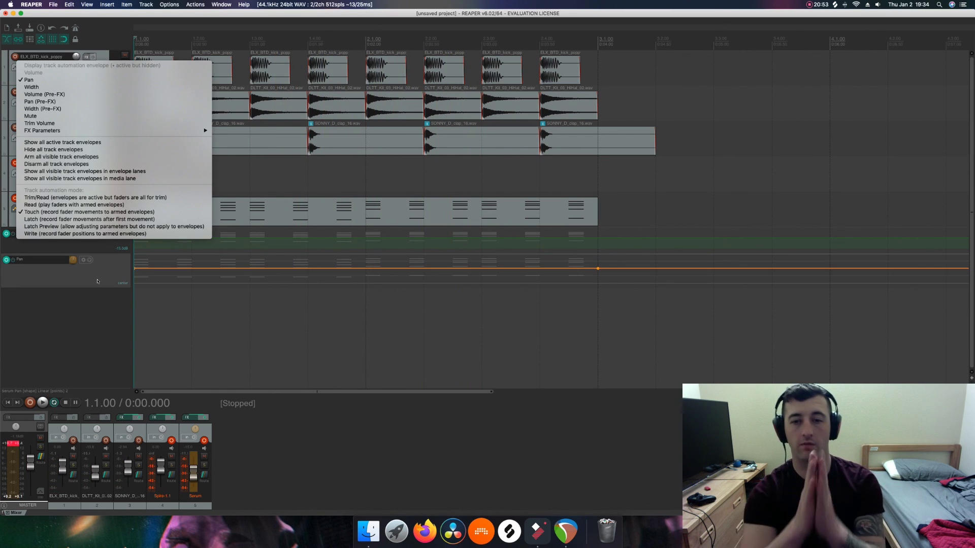
left_click(278, 181)
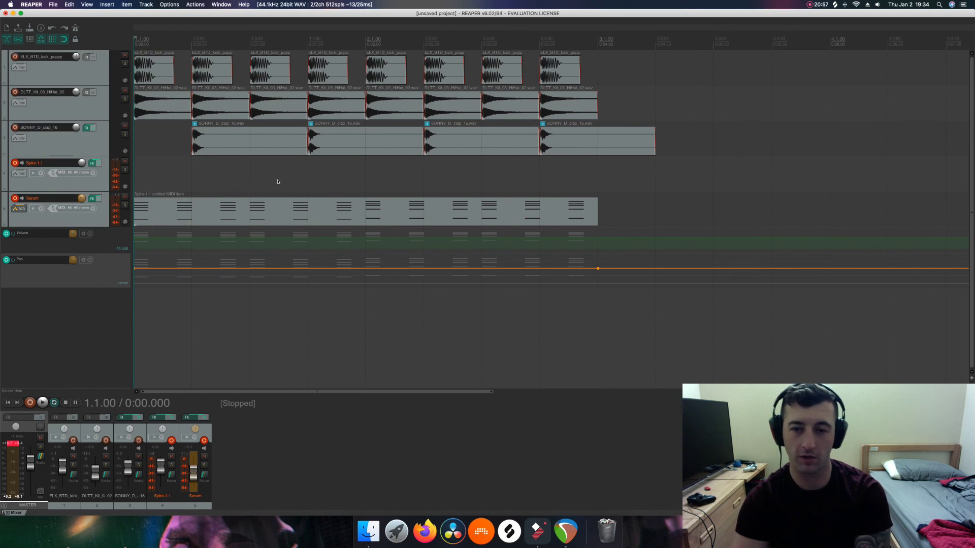